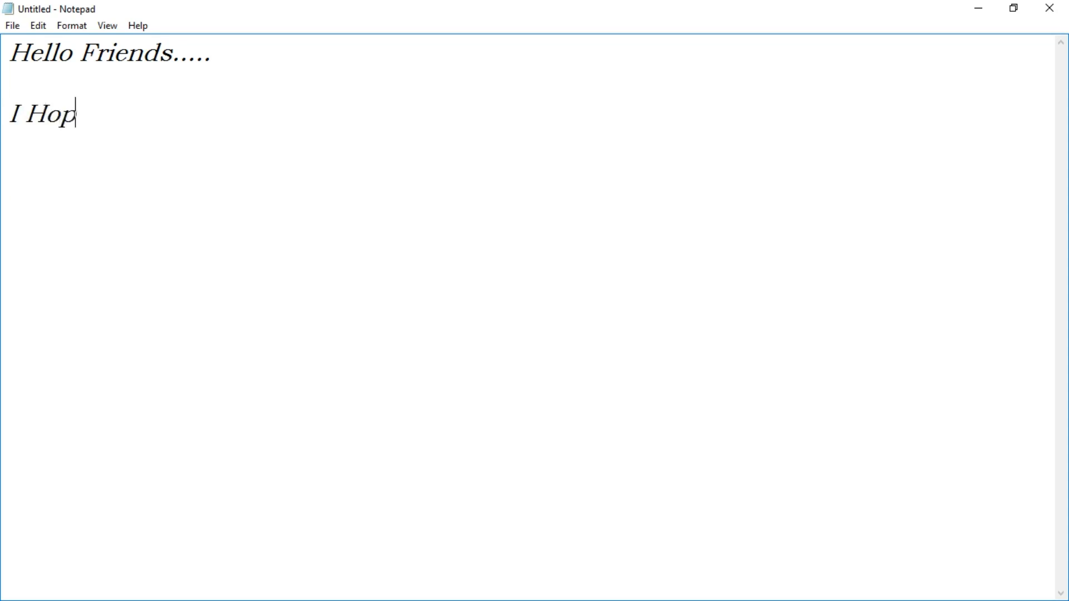
- Complete the sentence below the greeting as "I Hope you all Have a Great Start on this New Year......"
{"action": "type", "text": "ll "}
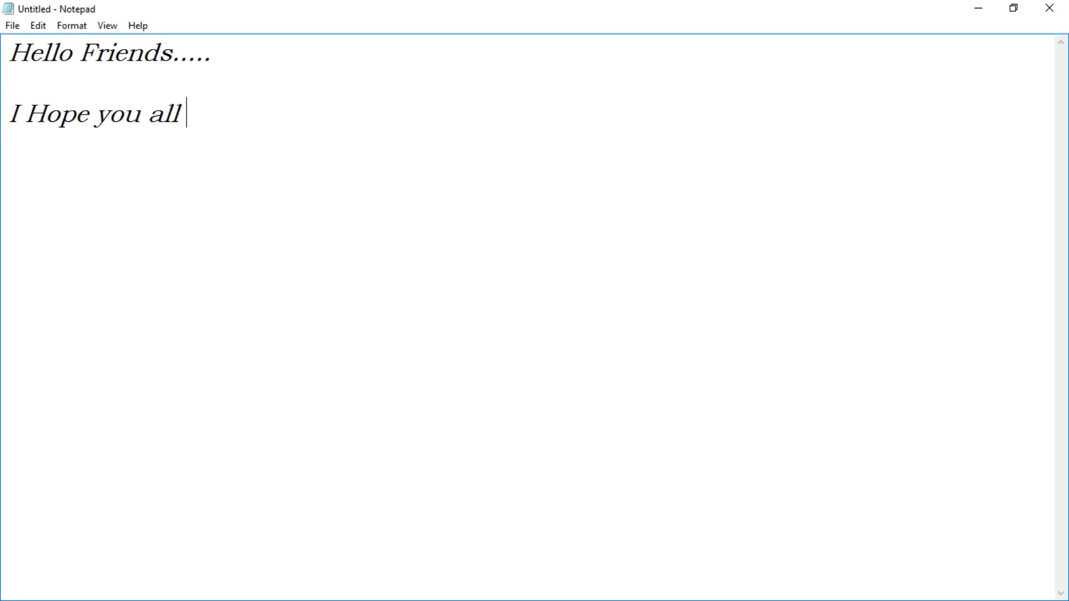
{"action": "type", "text": "Have a Fre"}
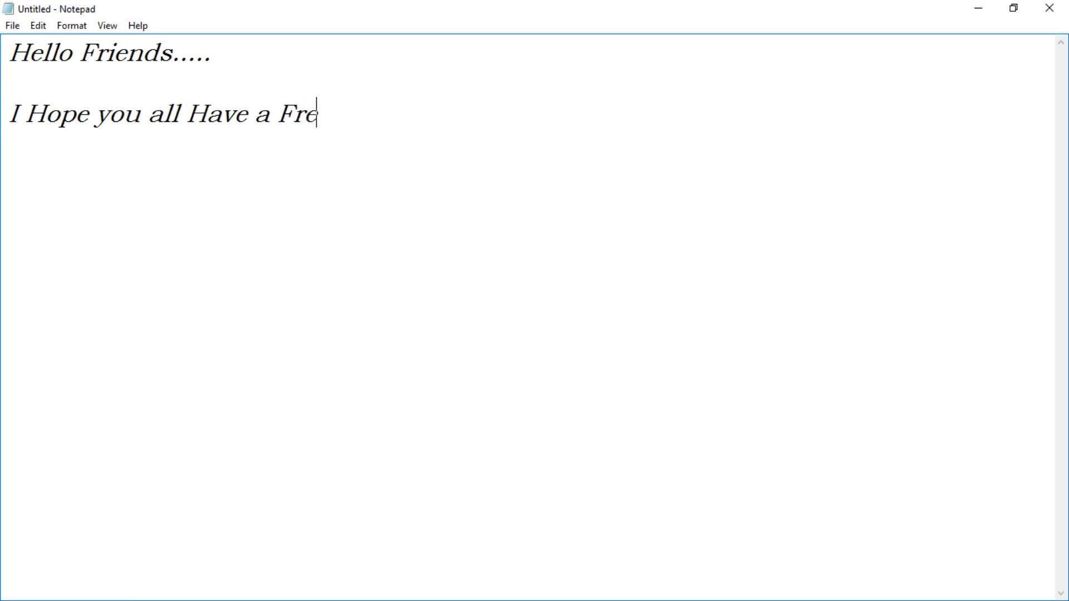
{"action": "key", "text": "BackSpace"}
{"action": "key", "text": "BackSpace"}
{"action": "key", "text": "BackSpace"}
{"action": "type", "text": "Great Sta"}
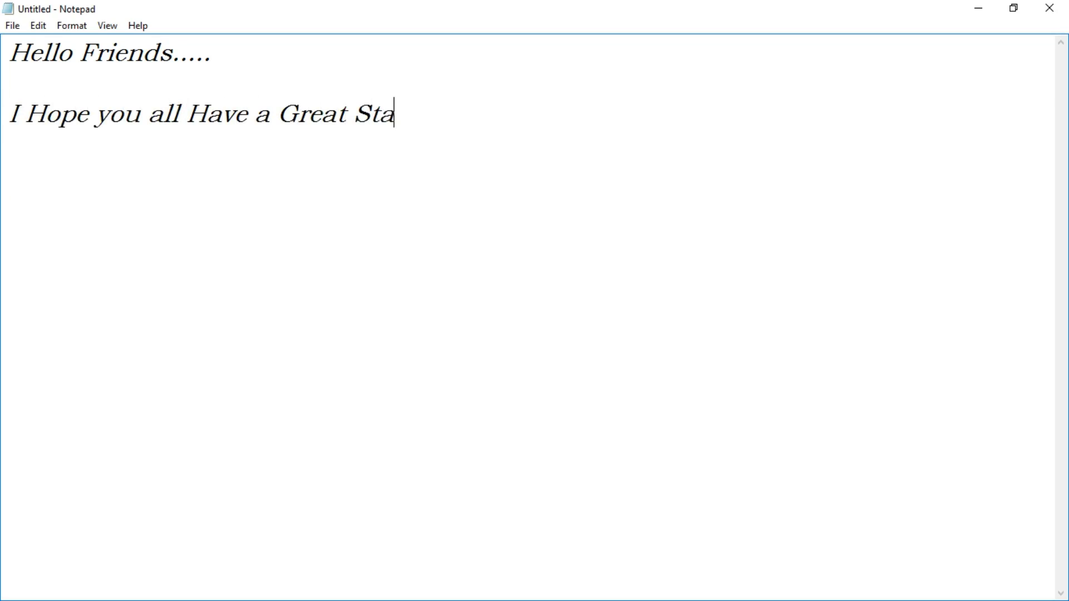
{"action": "type", "text": "rt on this N"}
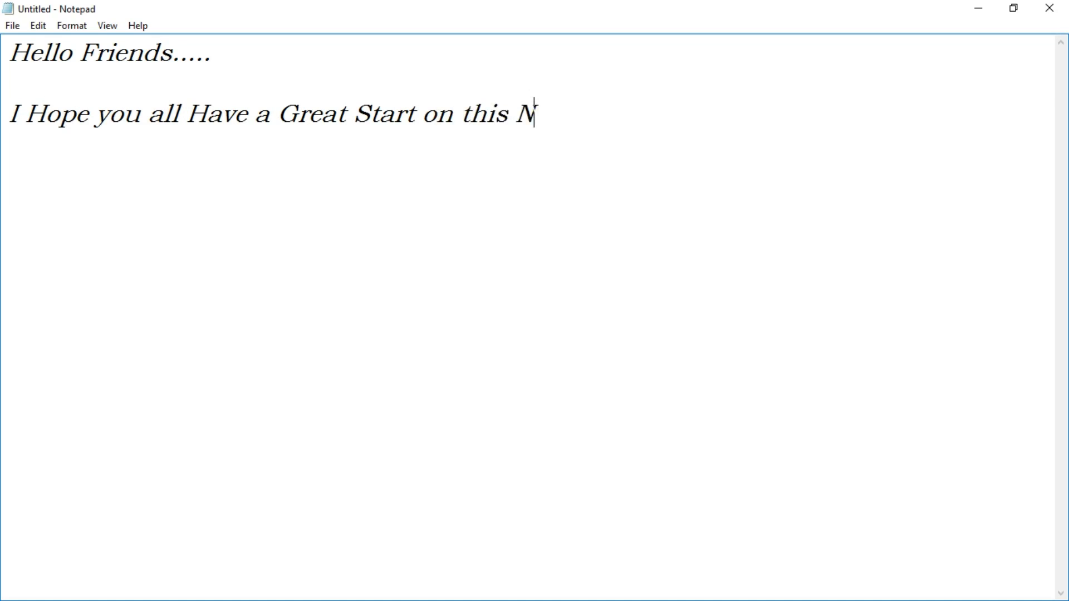
{"action": "type", "text": "ew Year......"}
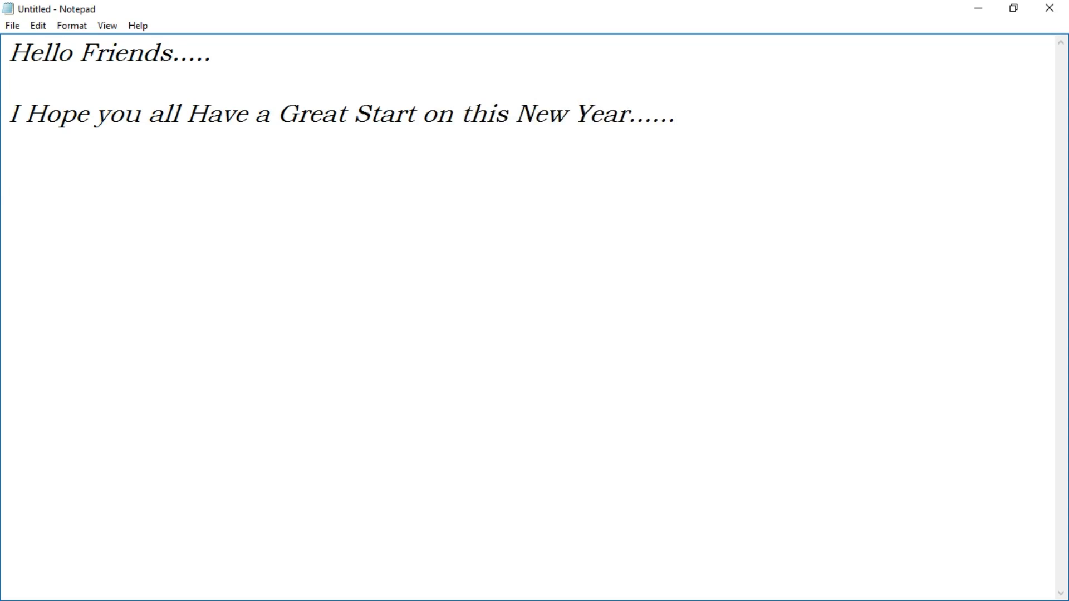
- Add the separate lines "Ok..." and "Today I'm gonna Illustrate a Simple Flat Design Tutorial Like this......" below the New Year sentence
{"action": "type", "text": "Ok...  Today"}
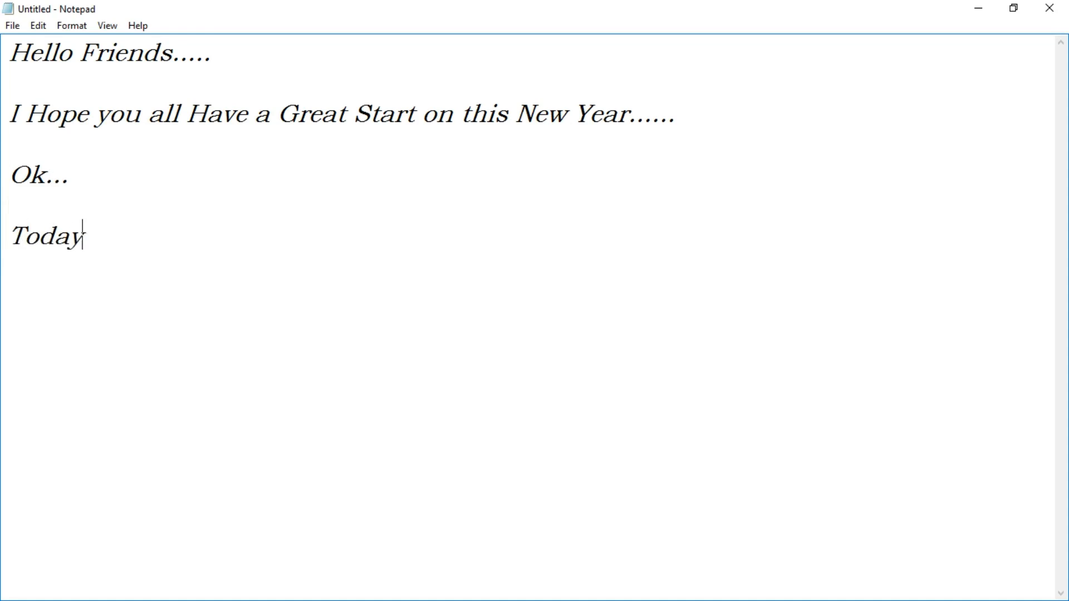
{"action": "type", "text": " I'm gonna Illu"}
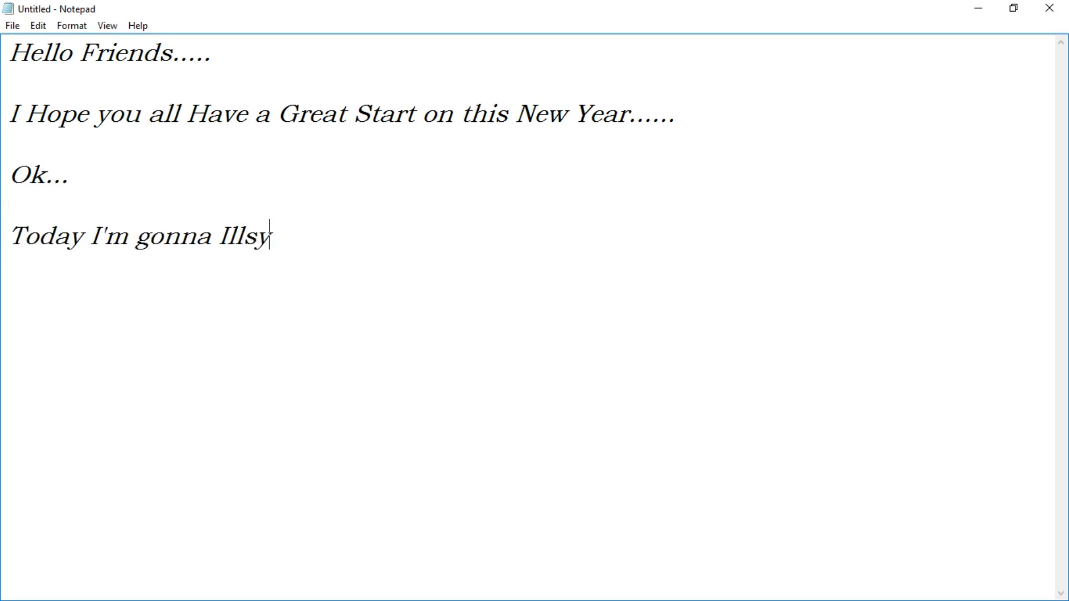
{"action": "type", "text": "s"}
{"action": "key", "text": "BackSpace"}
{"action": "type", "text": "ustra"}
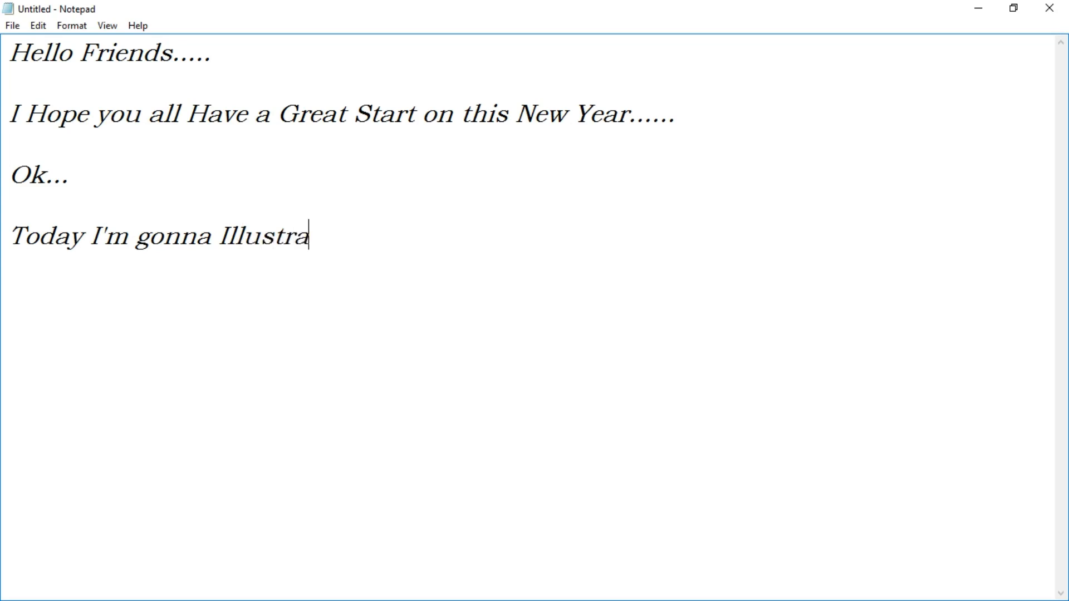
{"action": "type", "text": "te a So"}
{"action": "key", "text": "BackSpace"}
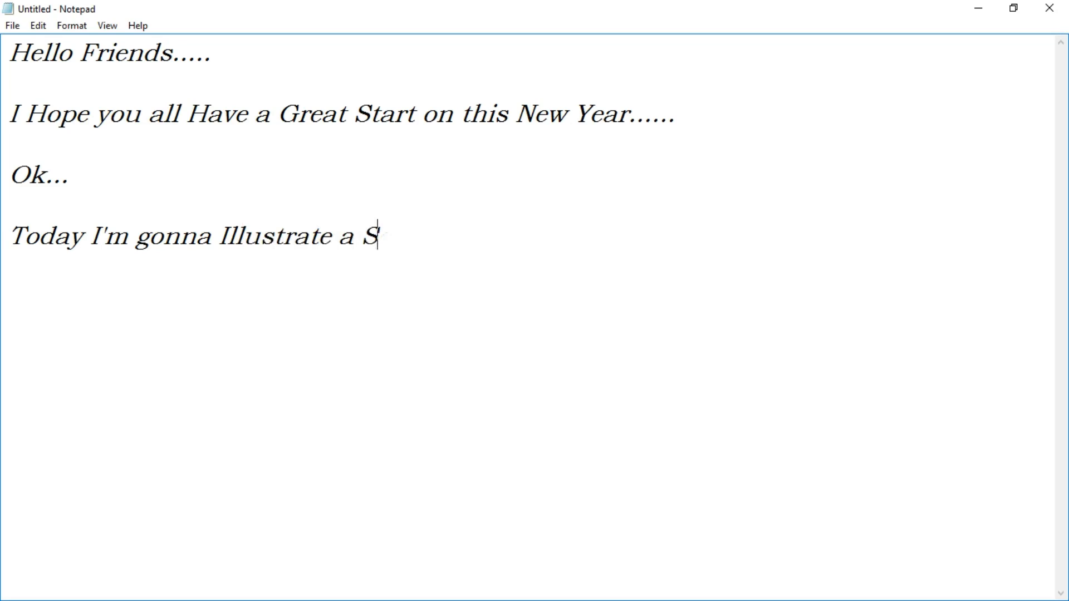
{"action": "type", "text": "imple "}
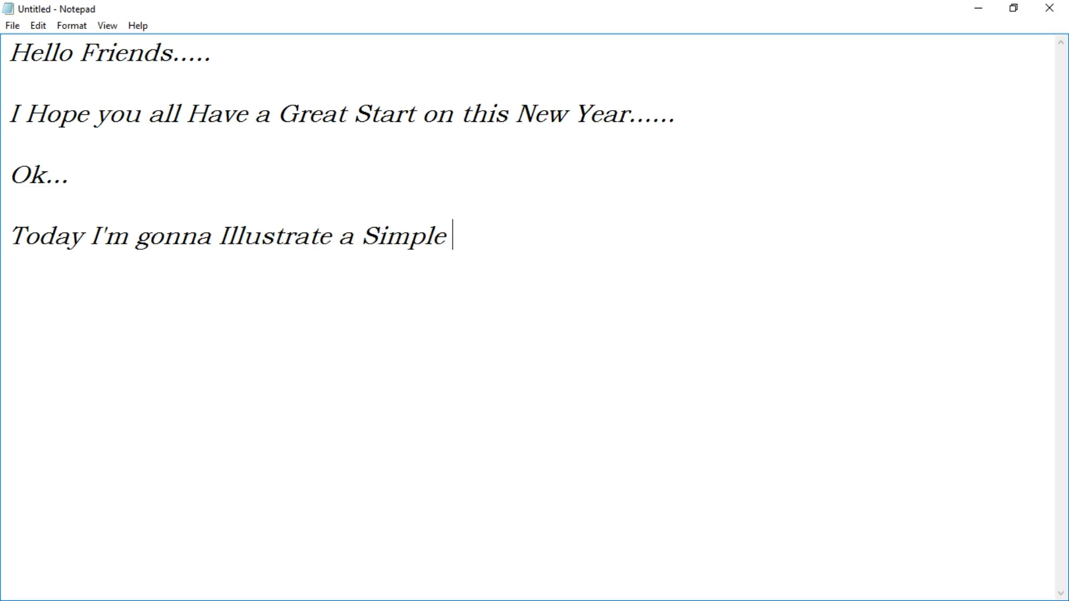
{"action": "type", "text": "Flas"}
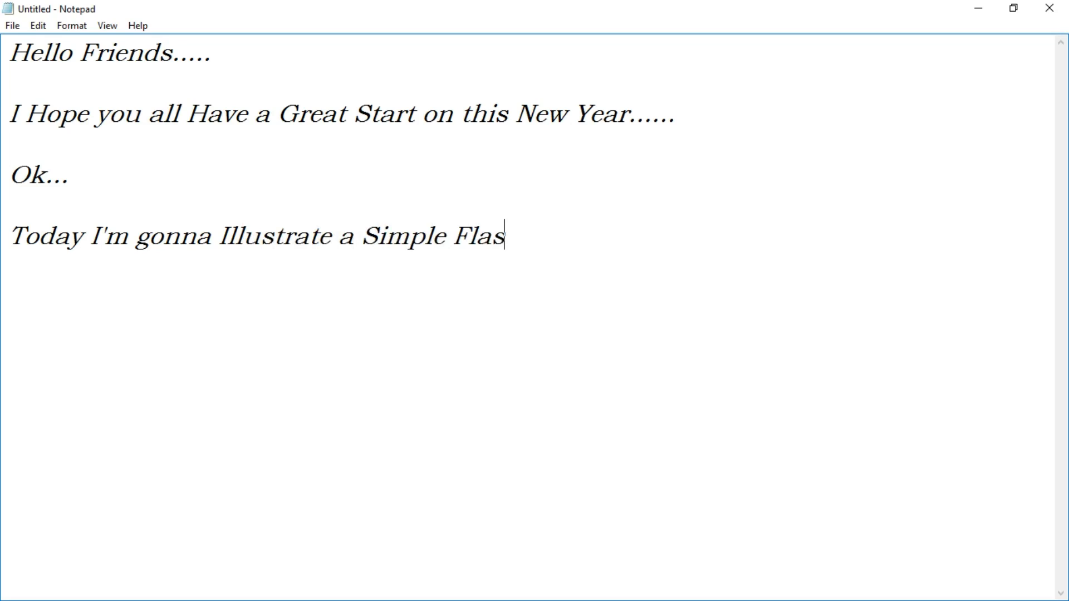
{"action": "key", "text": "BackSpace"}
{"action": "type", "text": "t Design Tuto"}
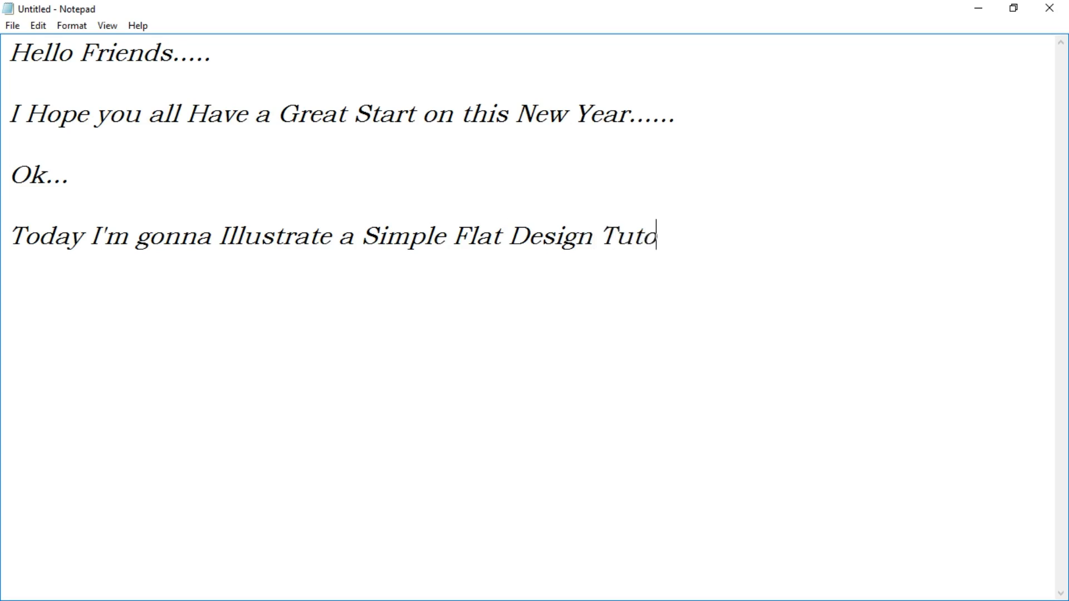
{"action": "type", "text": "rial Like "}
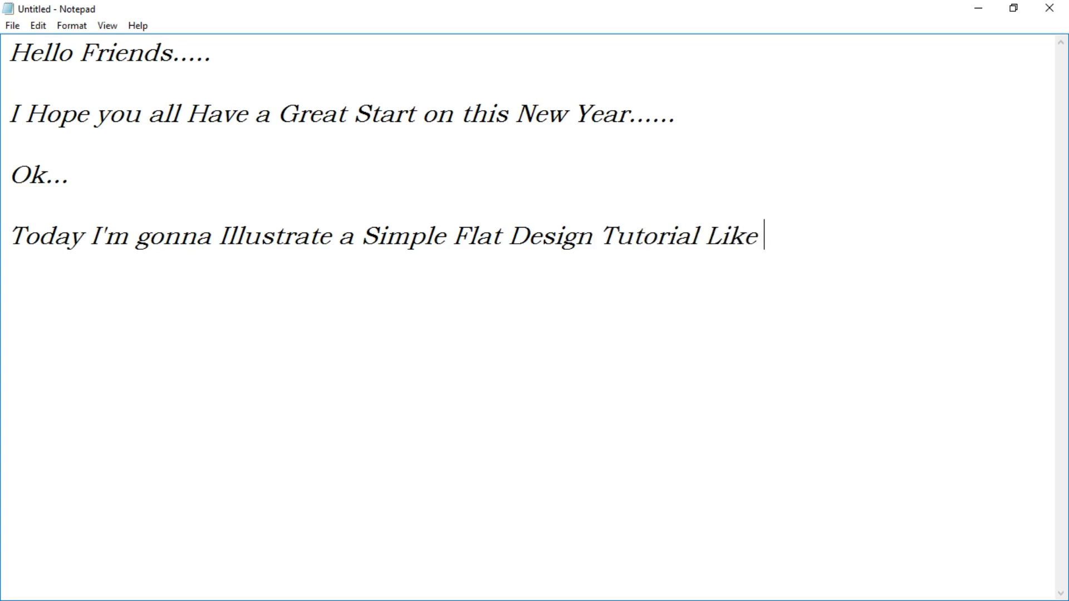
{"action": "type", "text": "this....."}
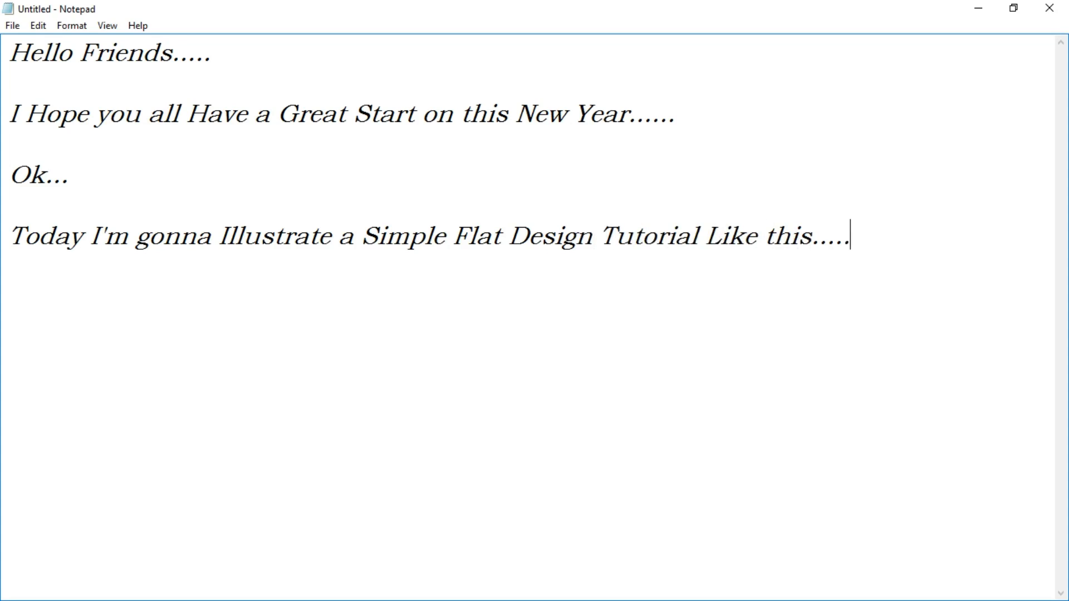
{"action": "type", "text": "."}
- Open FlatDesign.jpg in Picasa Photo Viewer, examine the flat letter A designs, and minimize the viewer to return to Notepad
{"action": "key", "text": "alt+Tab"}
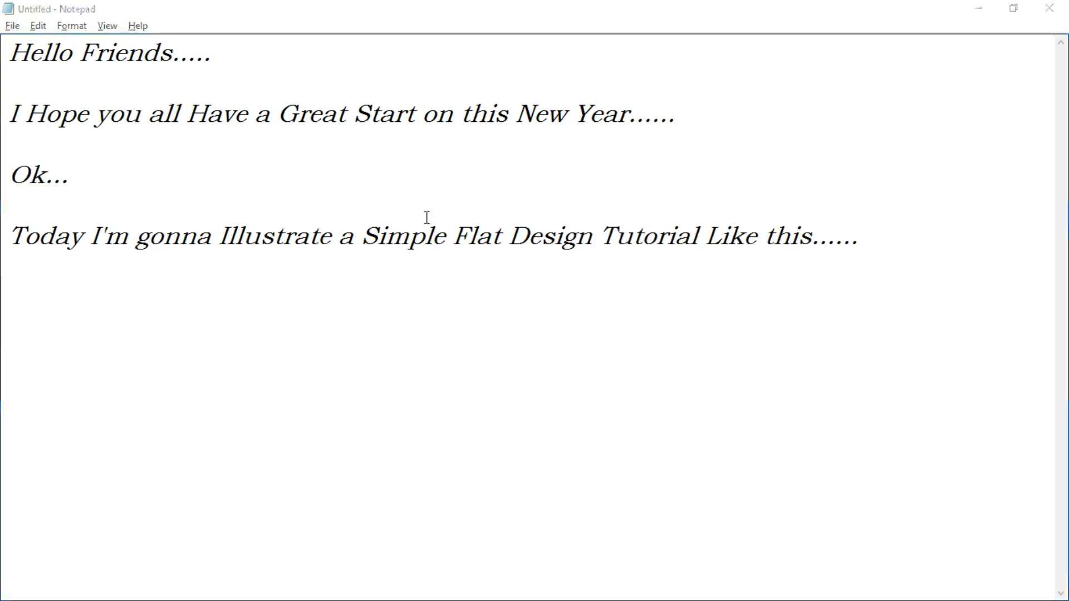
{"action": "double_click", "coordinate": [706, 326]}
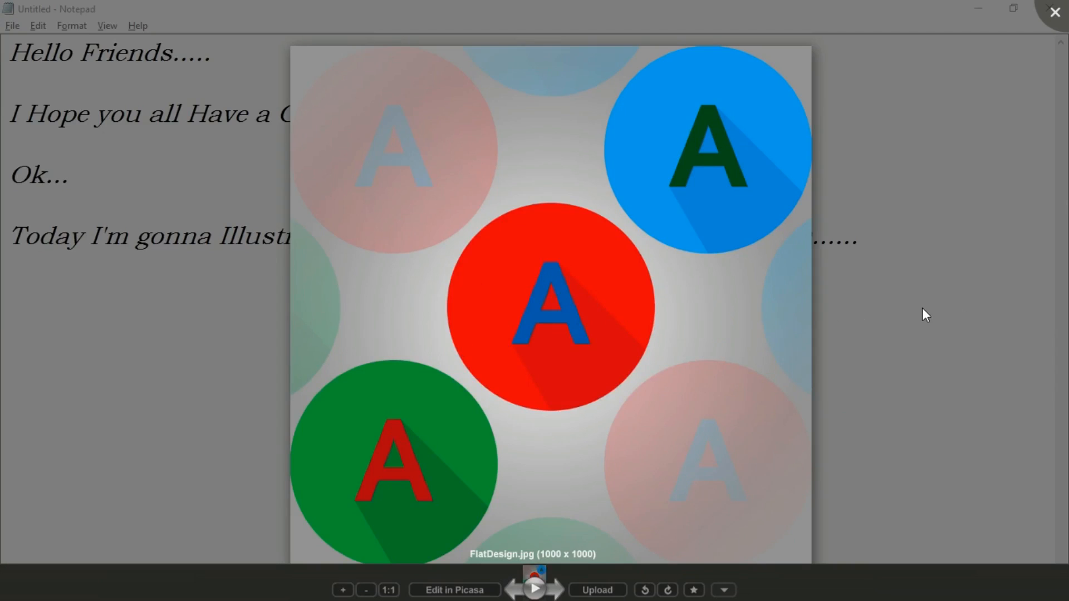
{"action": "double_click", "coordinate": [899, 314]}
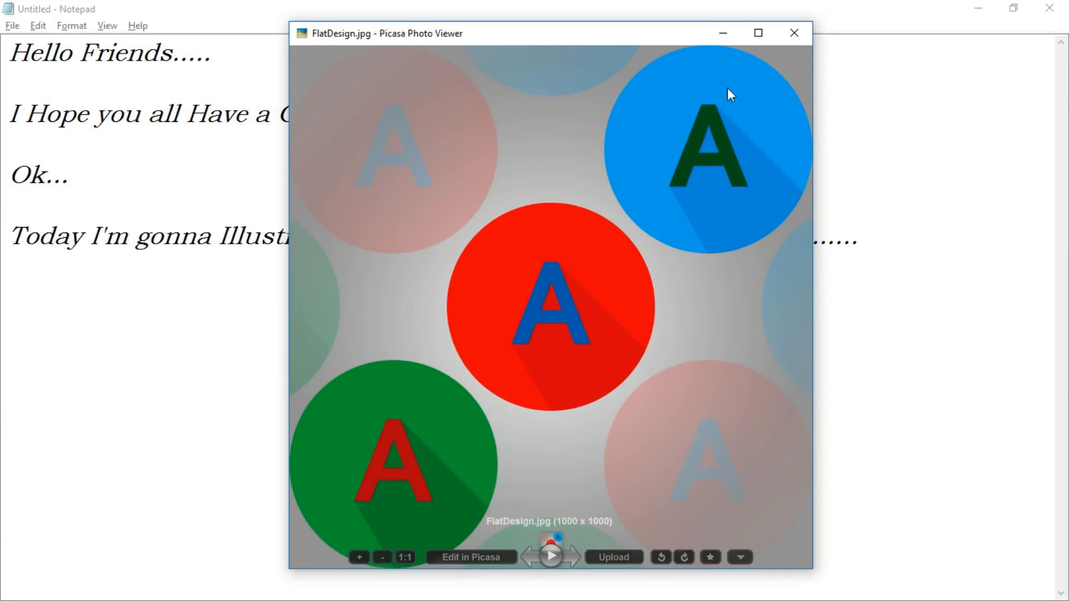
{"action": "left_click", "coordinate": [724, 34]}
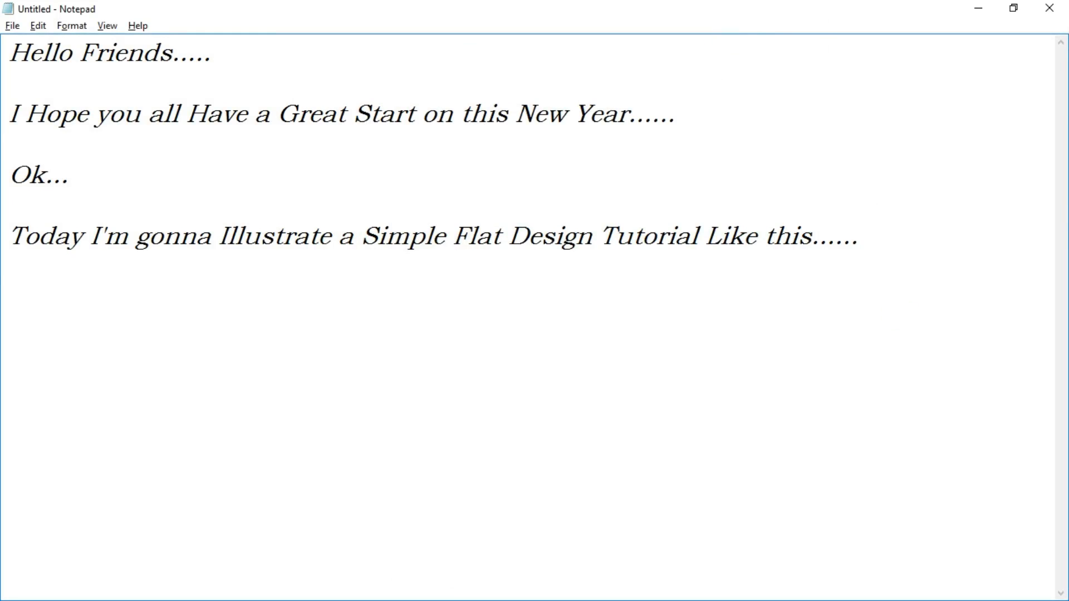
- Add the closing line "Well, Lets Get into the Tutorial" below the flat design sentence
{"action": "key", "text": "Return"}
{"action": "type", "text": "Well, Lets "}
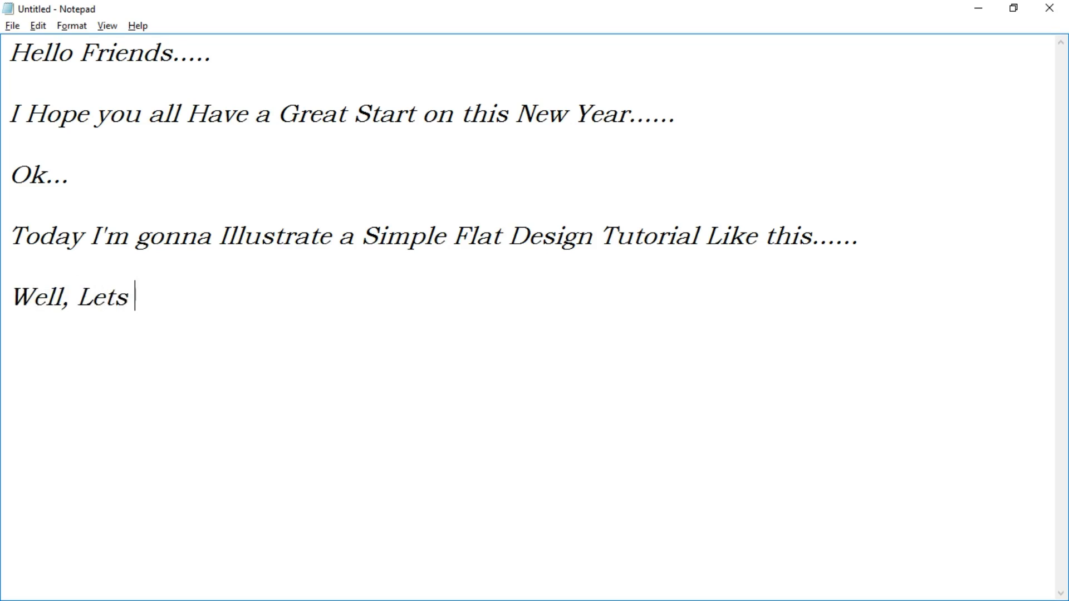
{"action": "type", "text": "Get in"}
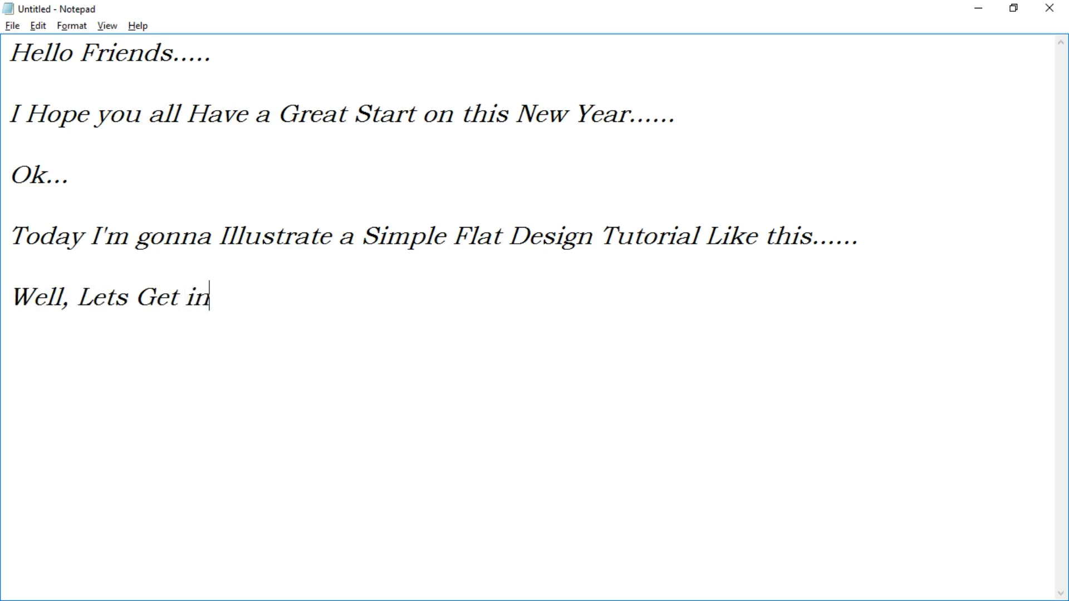
{"action": "type", "text": "to the T"}
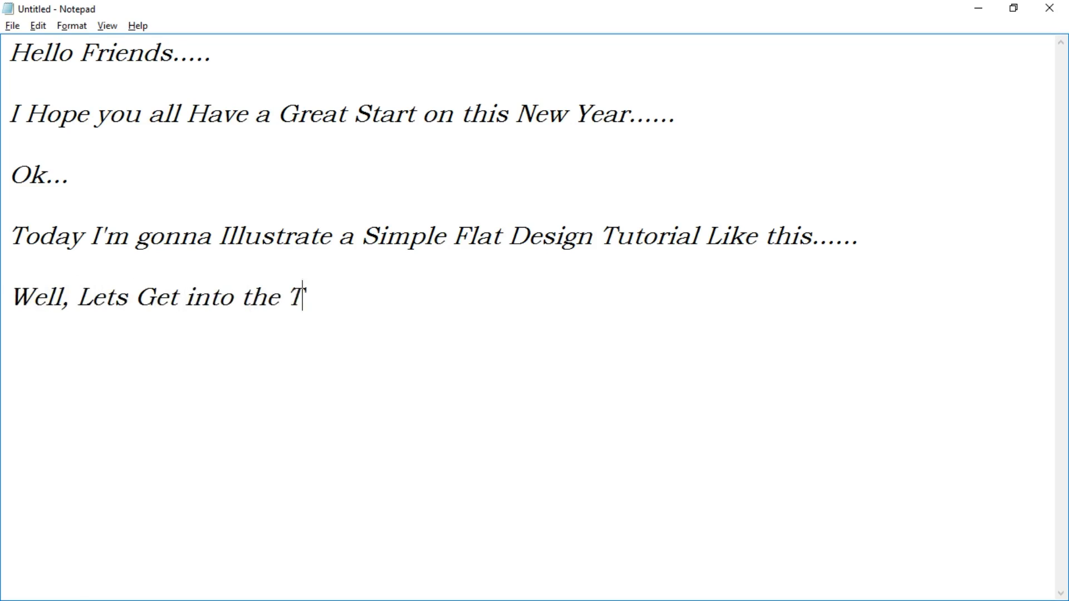
{"action": "type", "text": "utorail"}
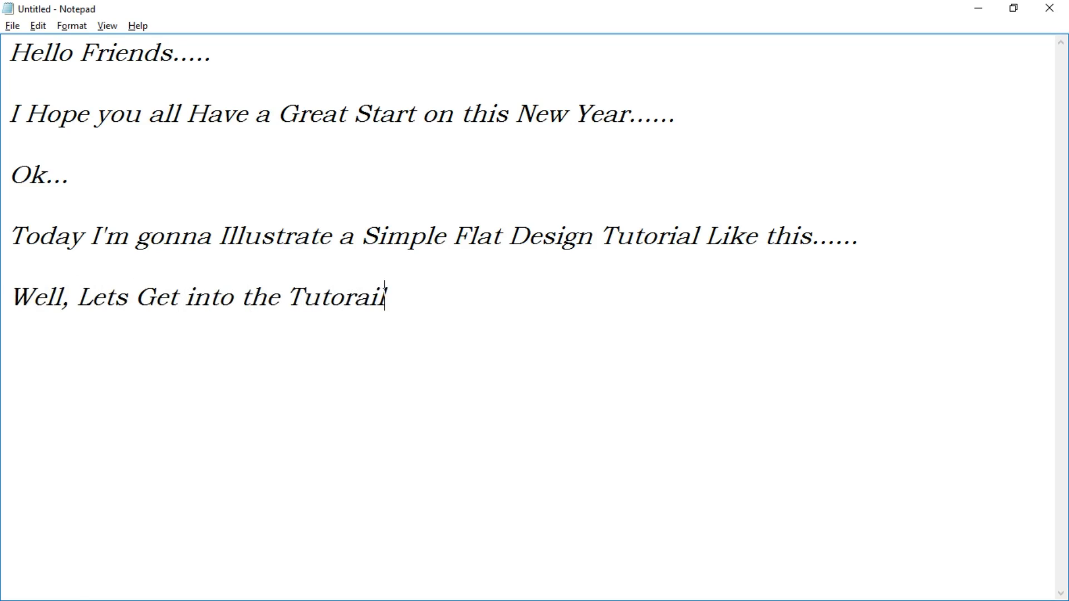
{"action": "key", "text": "BackSpace"}
{"action": "type", "text": "ial"}
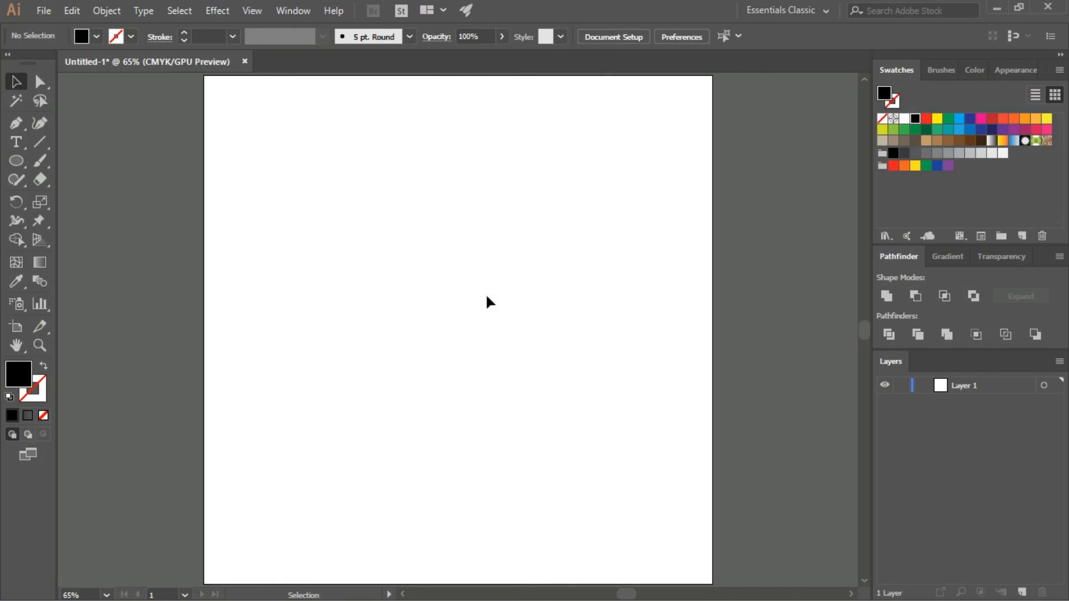
- Draw a circle 500 px wide and 500 px high, centred on the artboard, with the Ellipse tool
{"action": "left_click", "coordinate": [23, 165]}
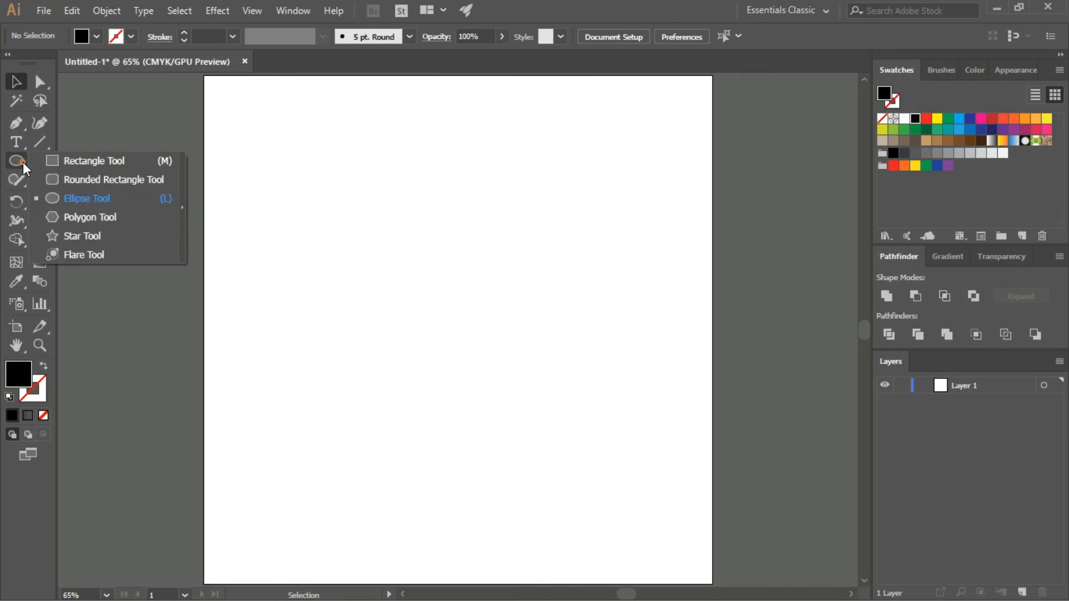
{"action": "left_click", "coordinate": [105, 204]}
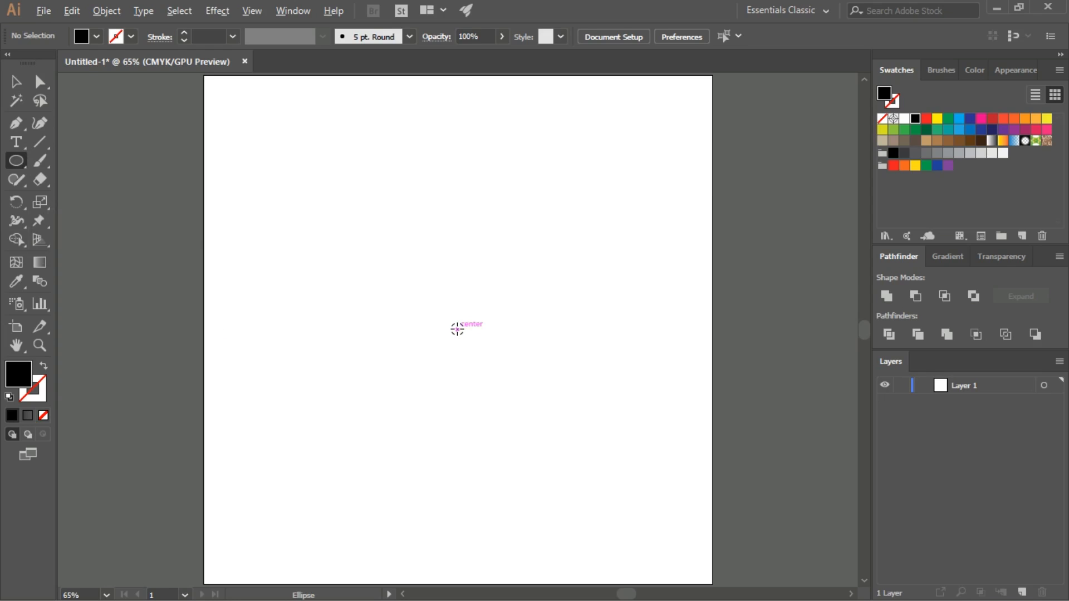
{"action": "left_click", "coordinate": [456, 329]}
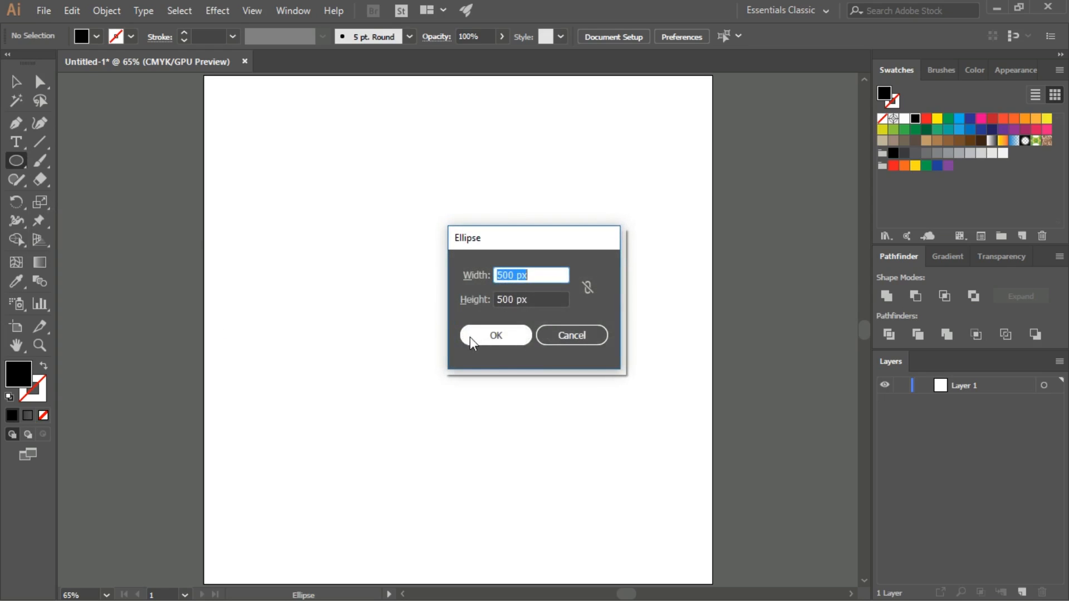
{"action": "left_click", "coordinate": [487, 339]}
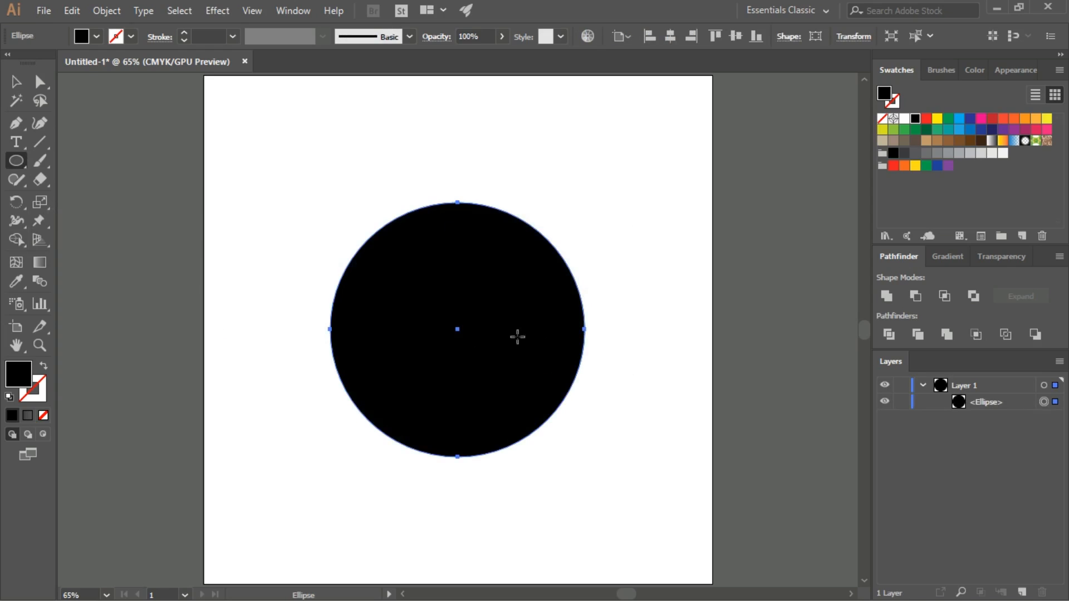
- Fill the circle with the bright blue swatch and deselect it
{"action": "left_click", "coordinate": [96, 37]}
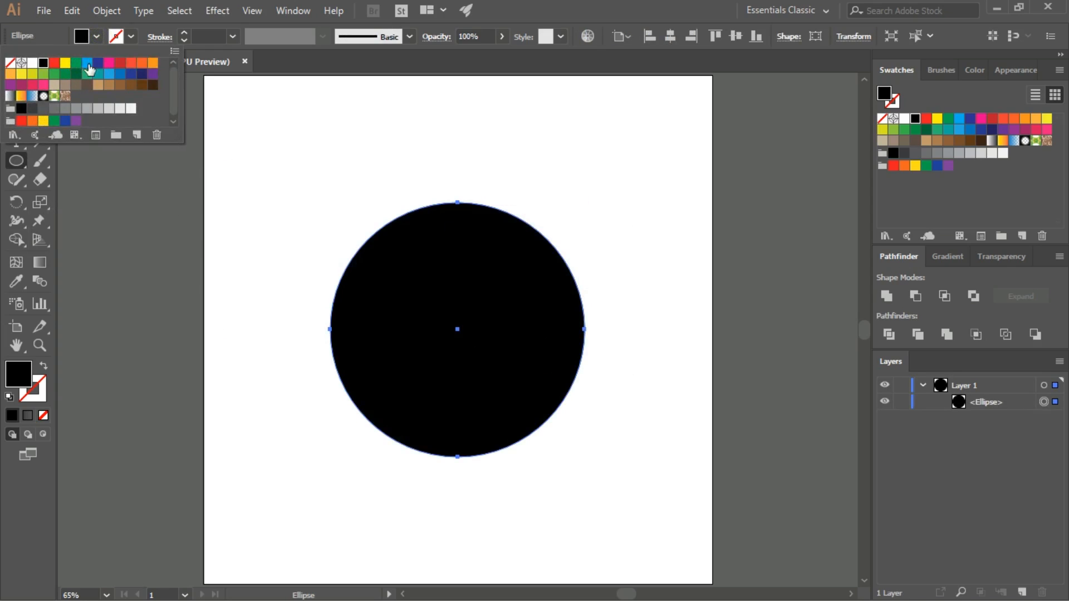
{"action": "left_click", "coordinate": [87, 65]}
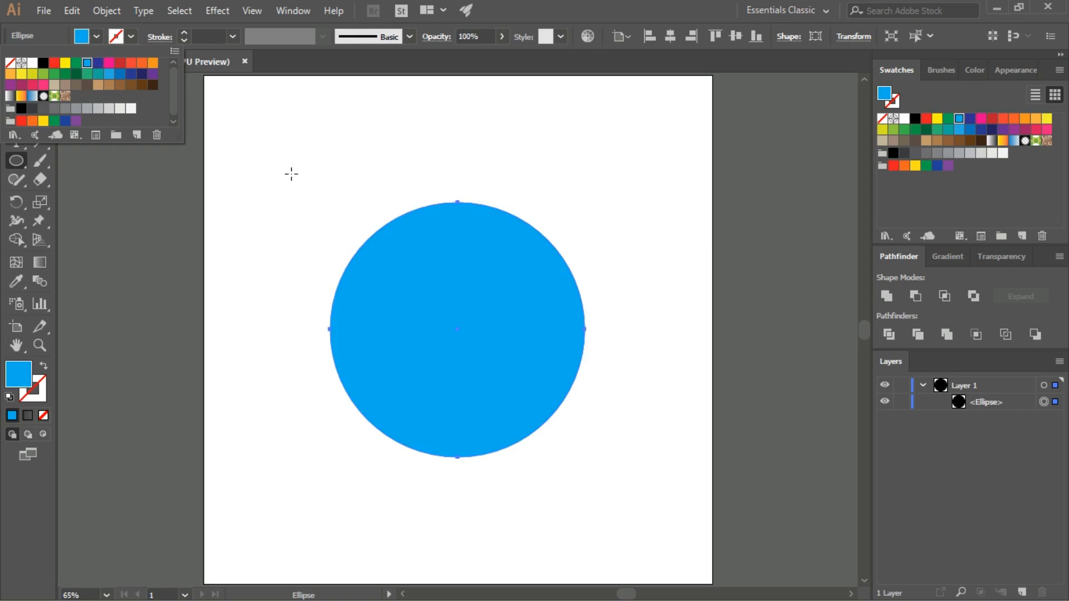
{"action": "key", "text": "v"}
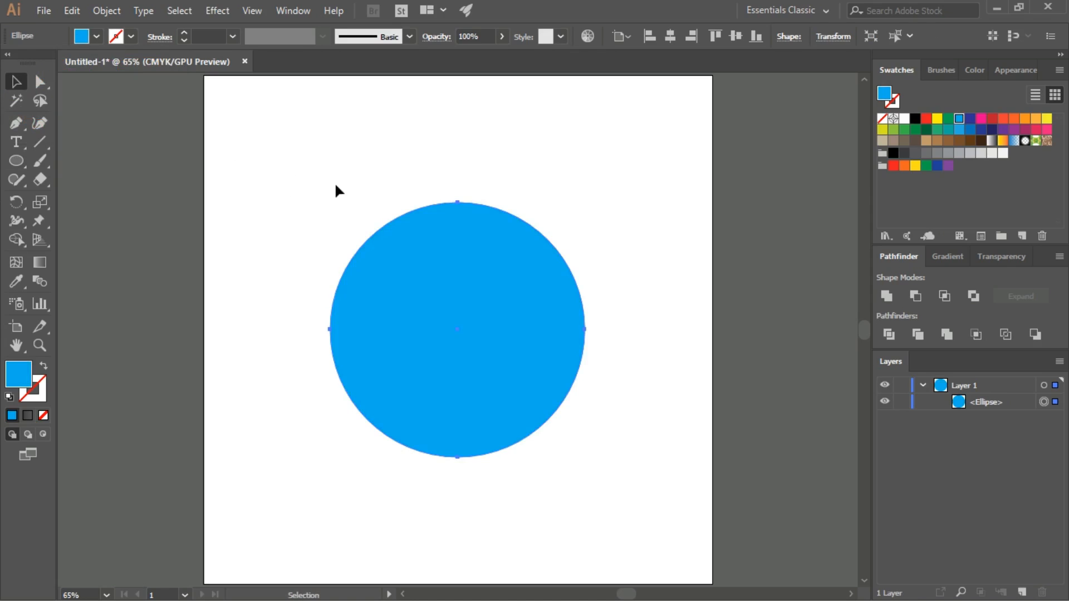
{"action": "left_click", "coordinate": [316, 187]}
{"action": "left_click", "coordinate": [482, 299]}
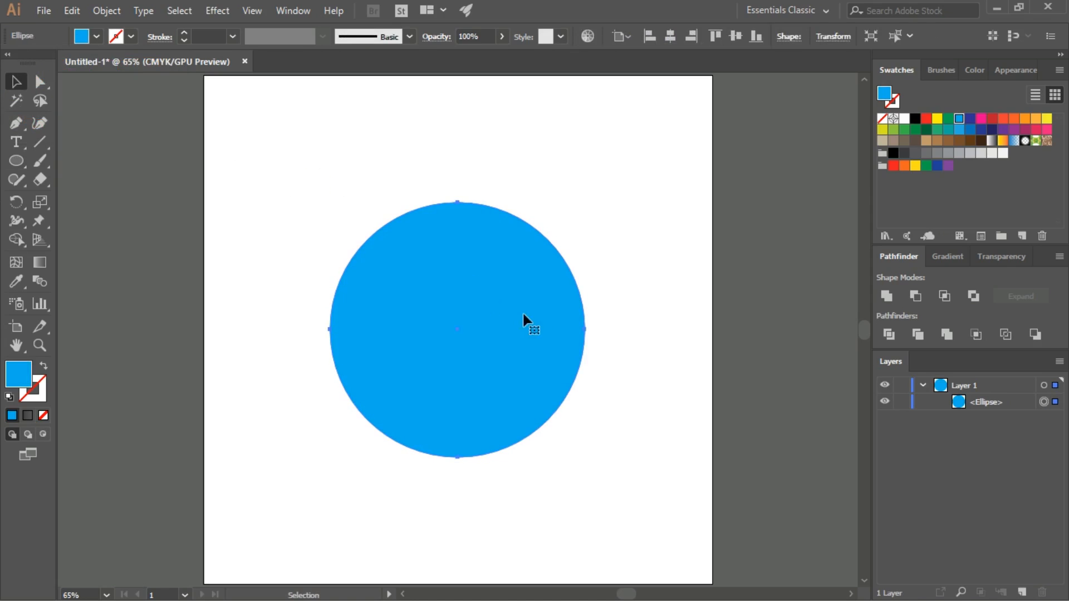
{"action": "left_click", "coordinate": [652, 397]}
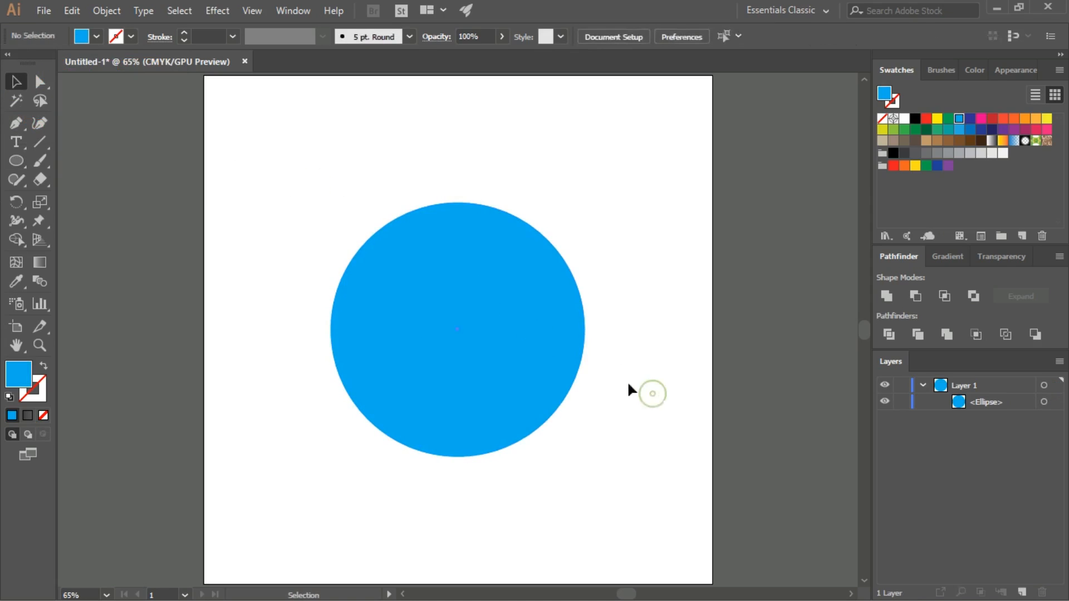
- Add a point text reading "A" above the blue circle, in Corbel Bold at 300 pt
{"action": "left_click", "coordinate": [16, 142]}
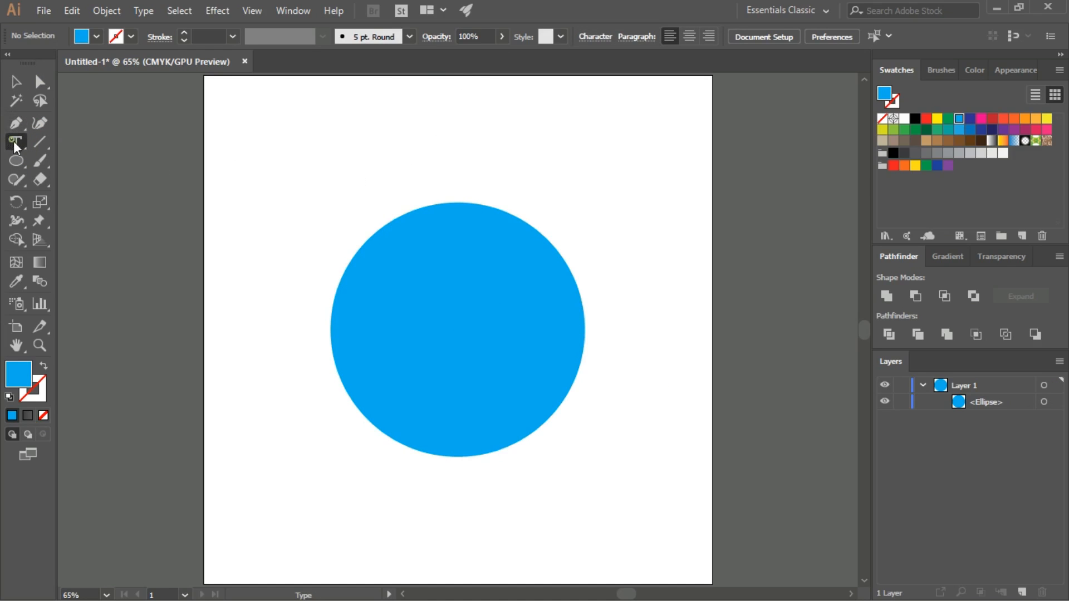
{"action": "left_click", "coordinate": [323, 153]}
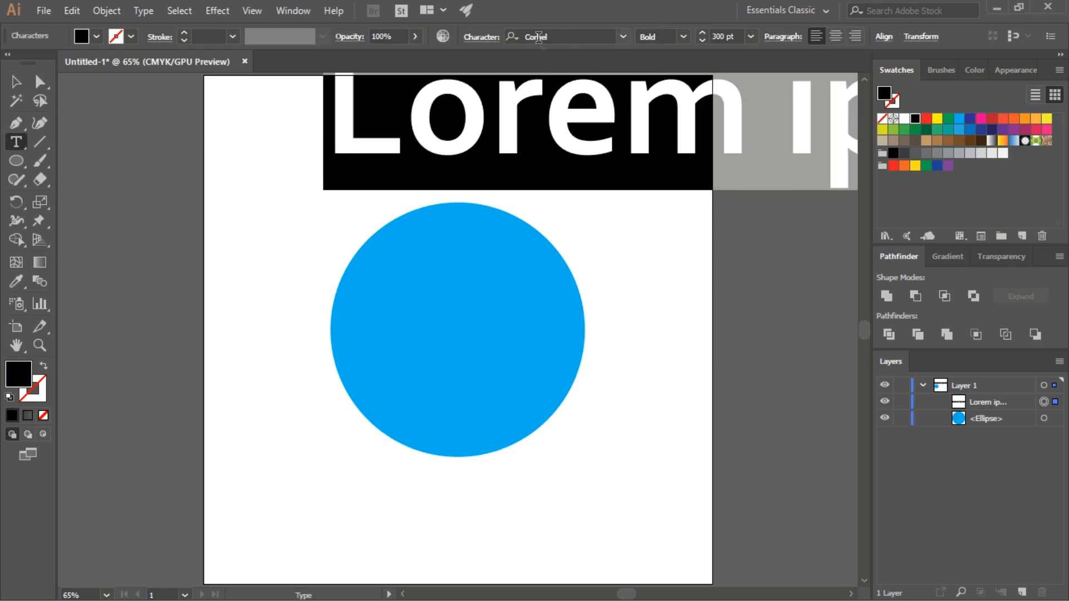
{"action": "left_click", "coordinate": [539, 37]}
{"action": "left_click", "coordinate": [721, 37]}
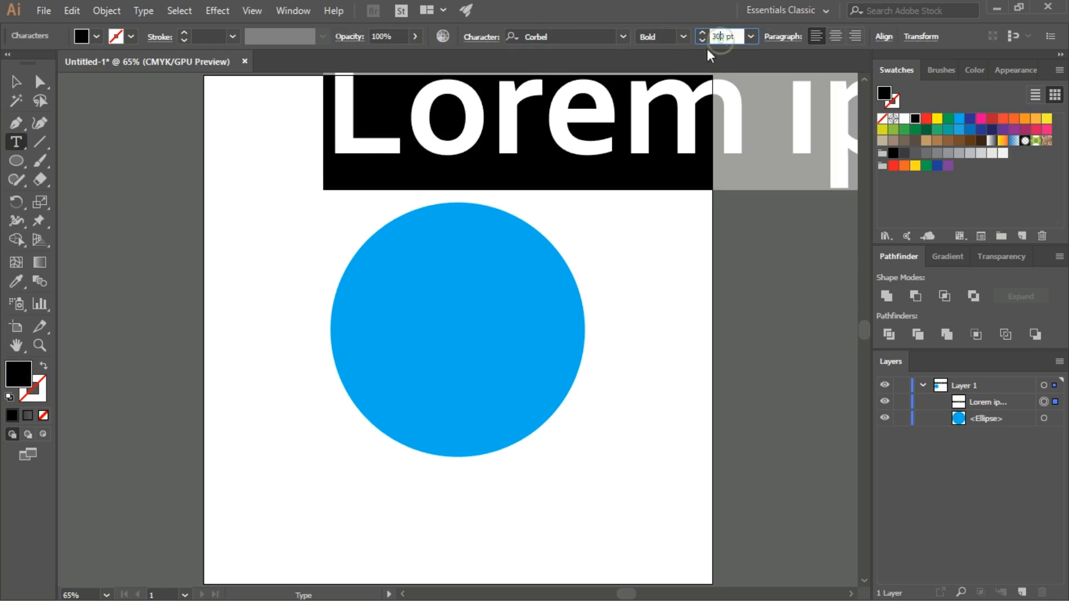
{"action": "left_click", "coordinate": [651, 37]}
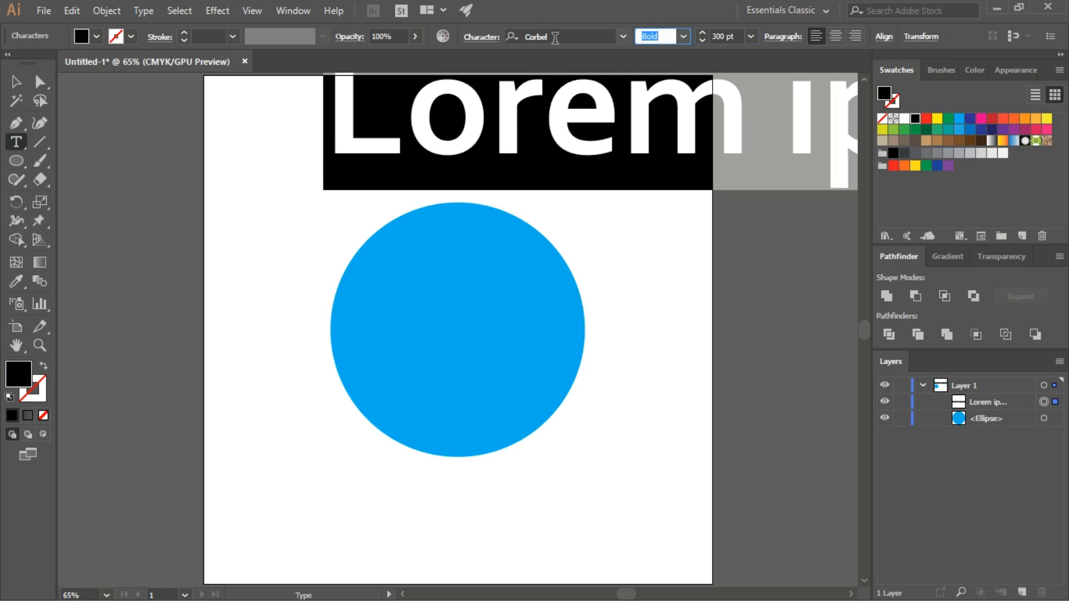
{"action": "left_click", "coordinate": [557, 37]}
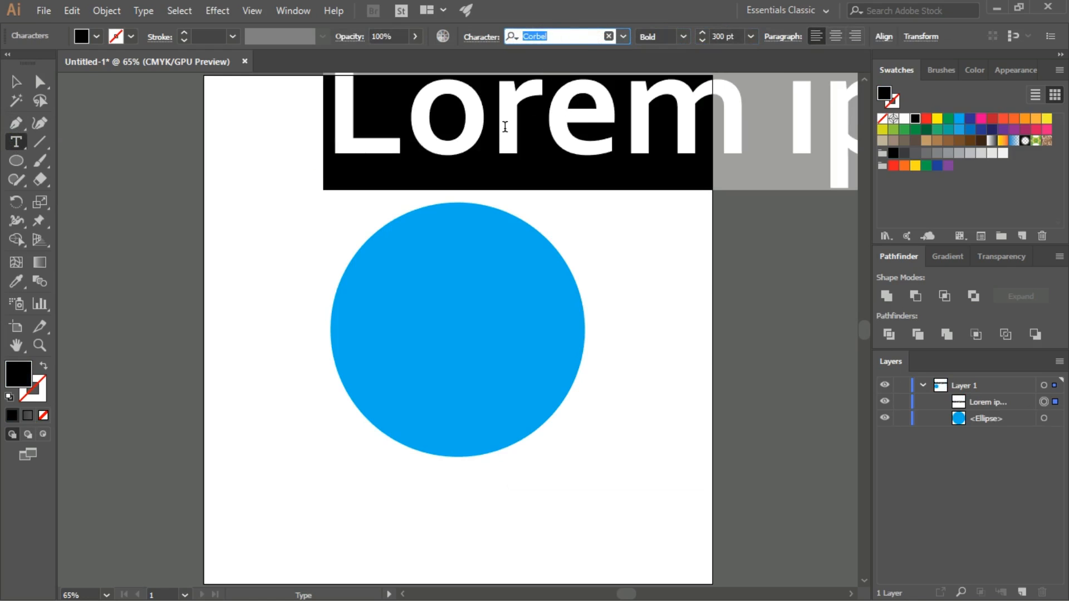
{"action": "type", "text": "A"}
{"action": "key", "text": "Escape"}
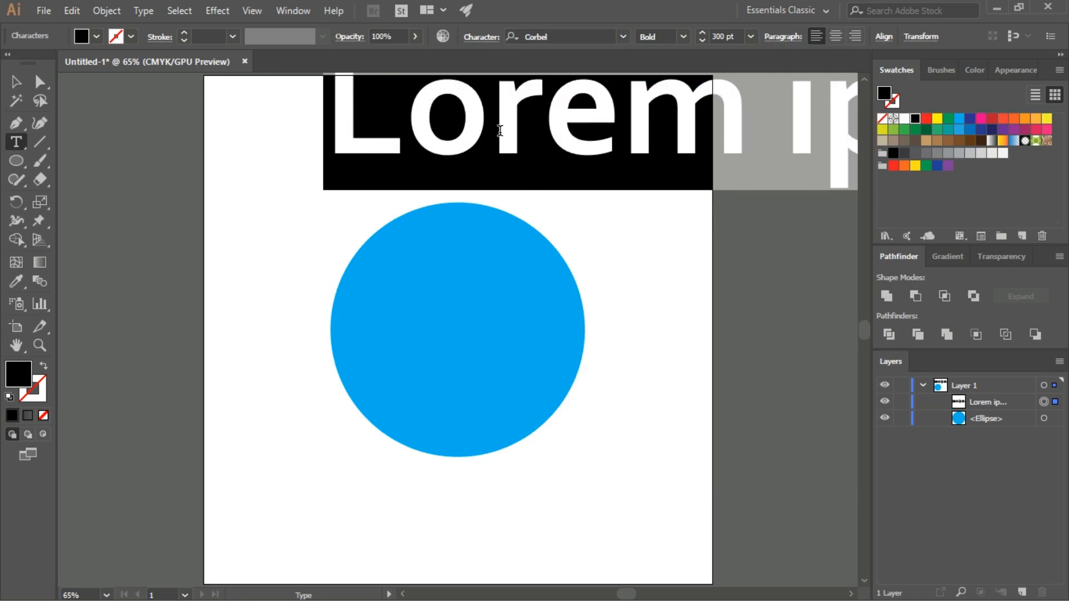
{"action": "key", "text": "Escape"}
{"action": "triple_click", "coordinate": [500, 132]}
{"action": "type", "text": "A"}
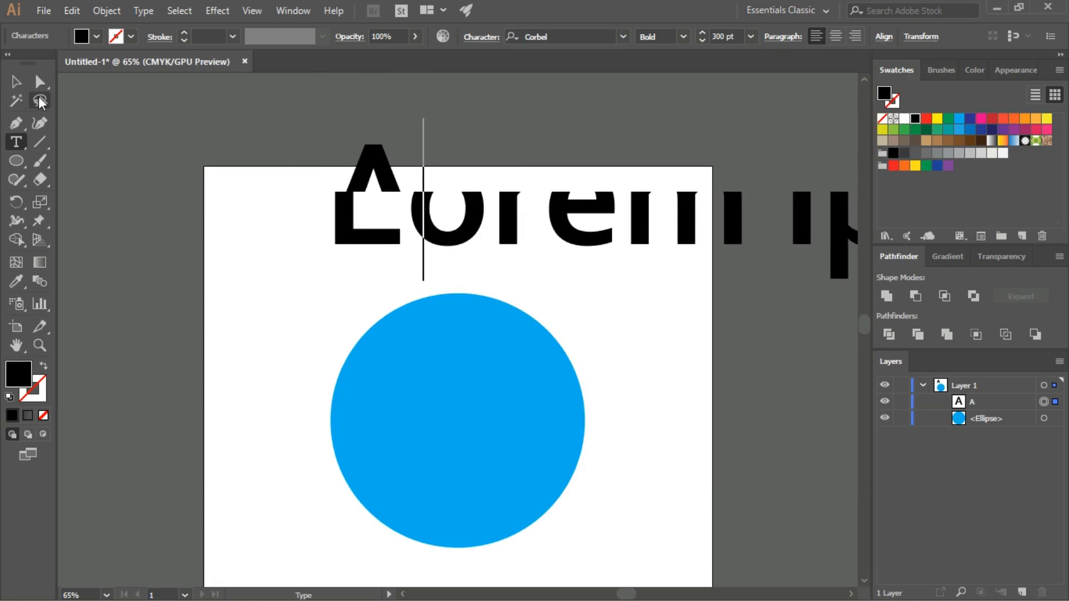
- Move the letter A onto the middle of the blue circle and deselect it
{"action": "left_click", "coordinate": [15, 82]}
{"action": "left_click_drag", "start_coordinate": [379, 175], "coordinate": [322, 303]}
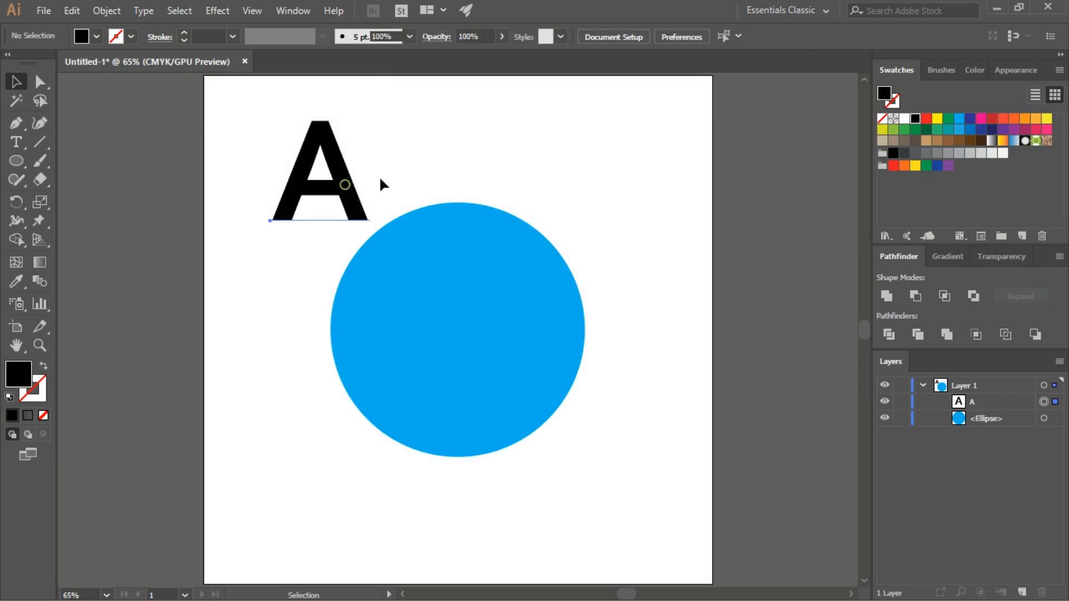
{"action": "left_click", "coordinate": [353, 195]}
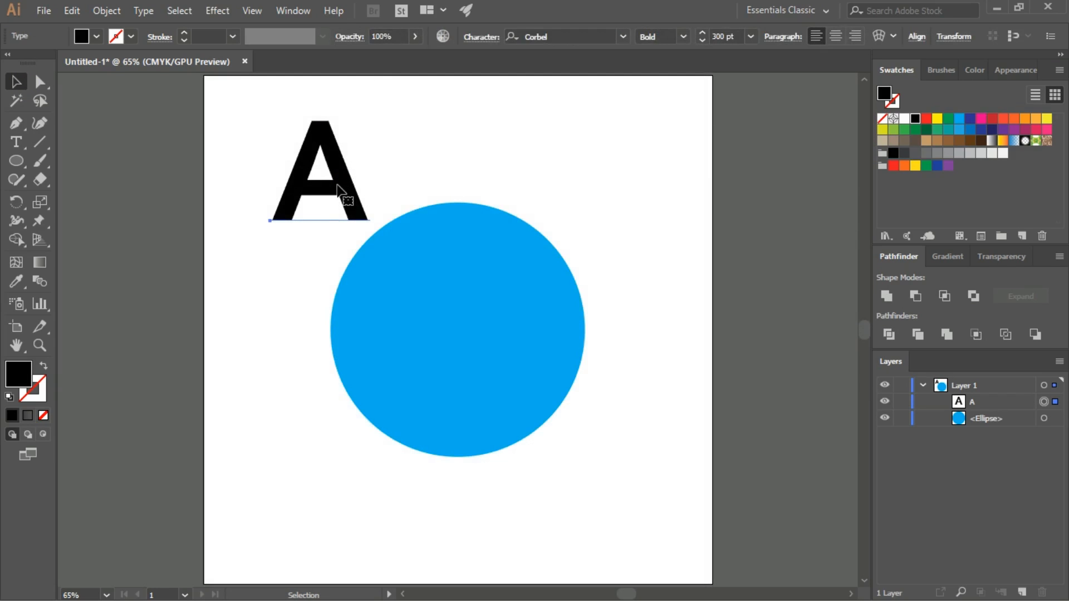
{"action": "left_click", "coordinate": [544, 36]}
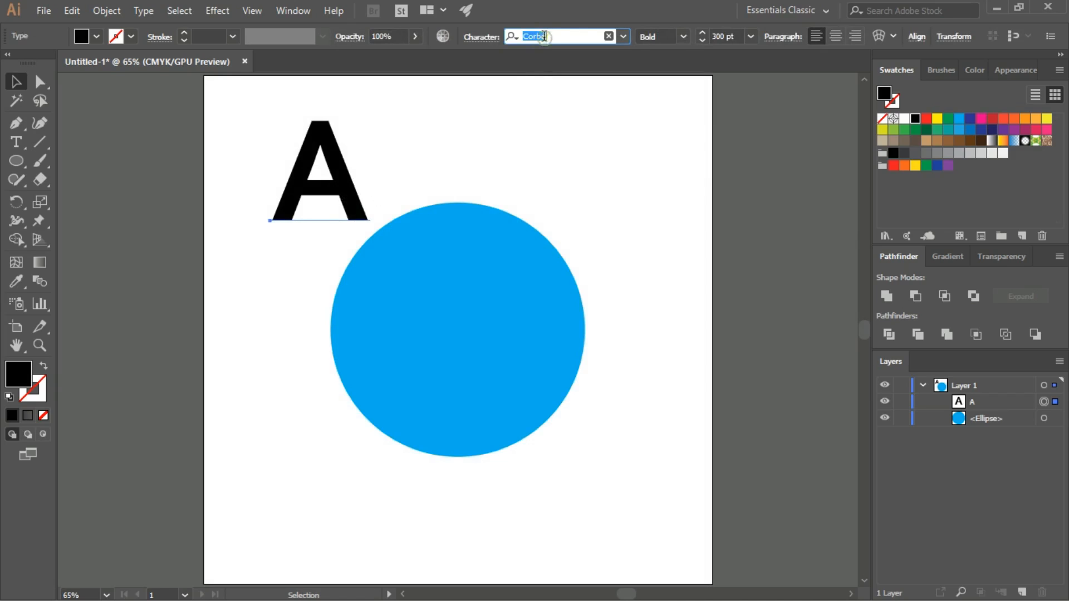
{"action": "key", "text": "Tab"}
{"action": "key", "text": "Tab"}
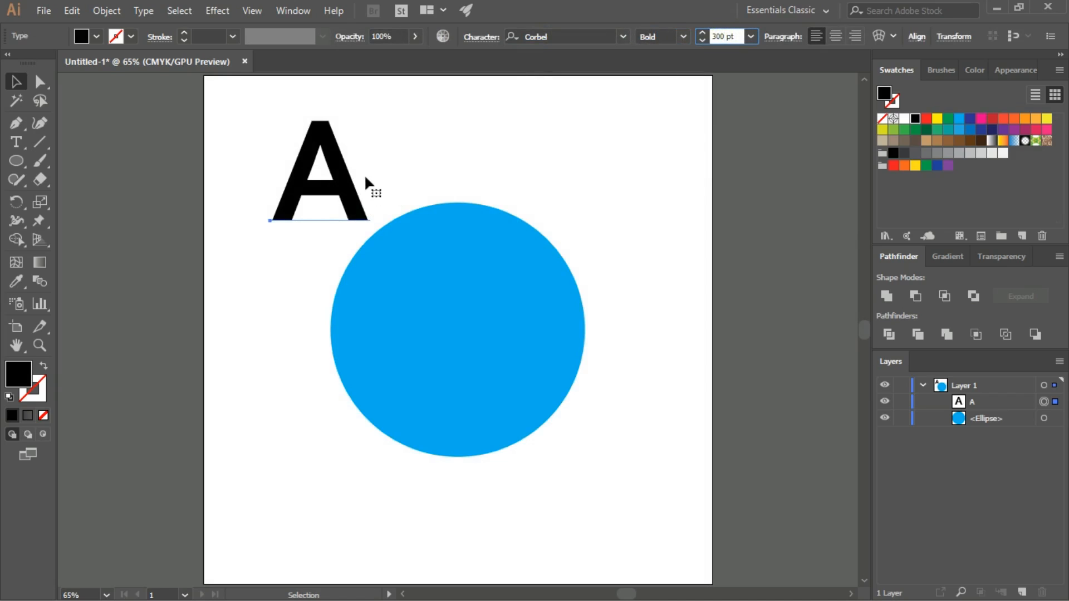
{"action": "key", "text": "Return"}
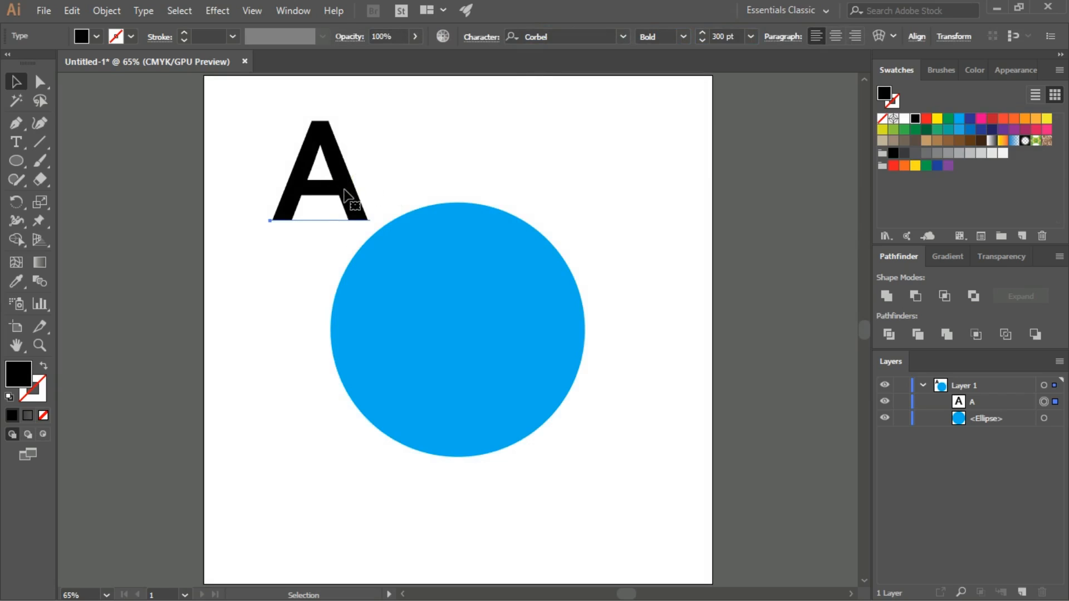
{"action": "left_click_drag", "start_coordinate": [347, 195], "coordinate": [485, 341]}
{"action": "left_click", "coordinate": [291, 273]}
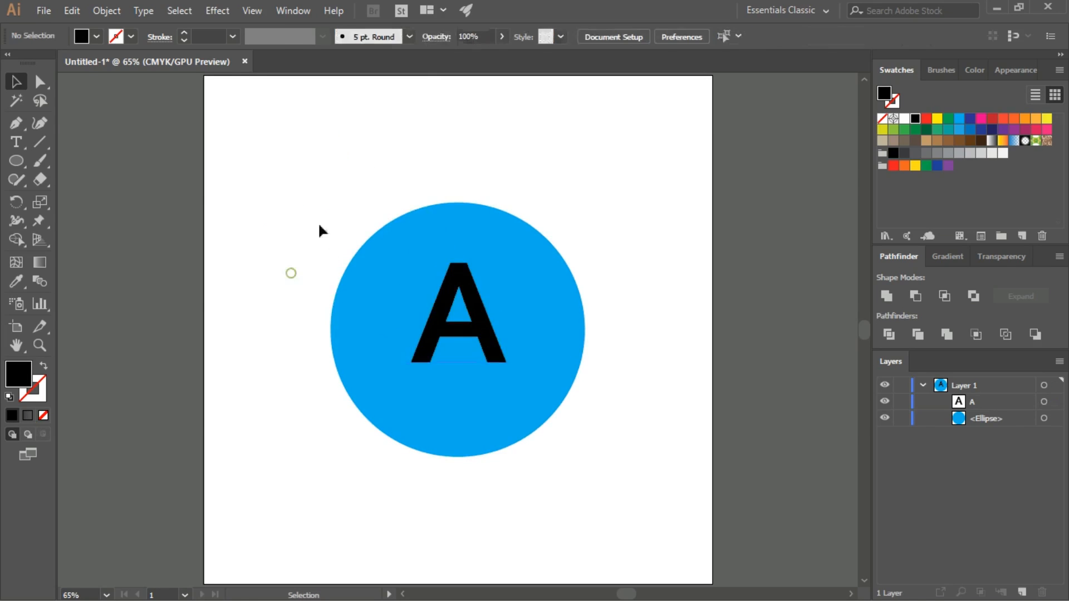
- Align the letter A and the circle to each other on their horizontal and vertical centres, and deselect them
{"action": "left_click_drag", "start_coordinate": [320, 230], "coordinate": [637, 473]}
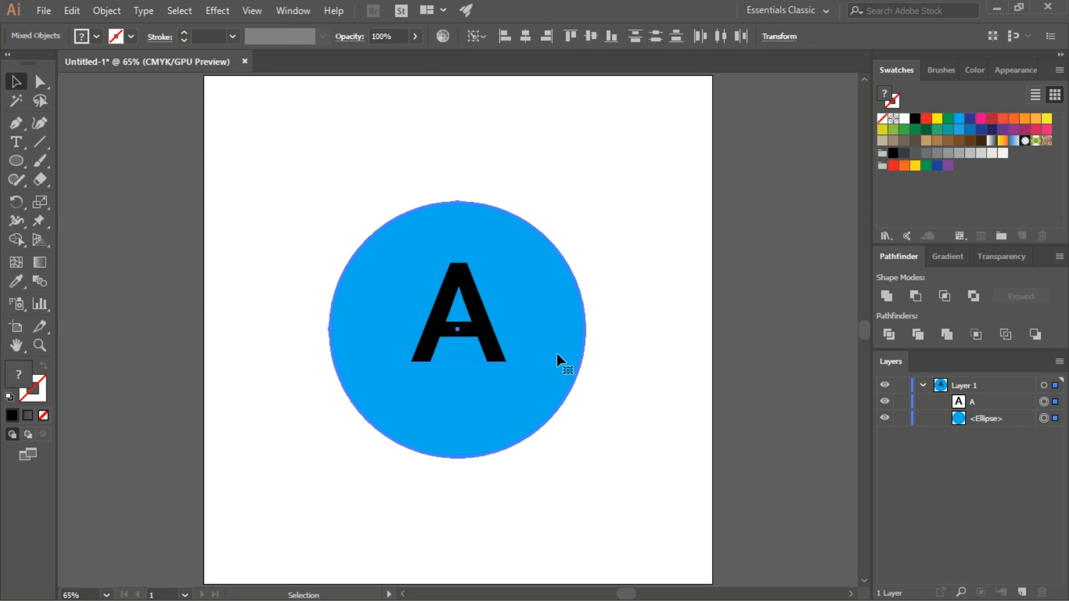
{"action": "left_click", "coordinate": [525, 37]}
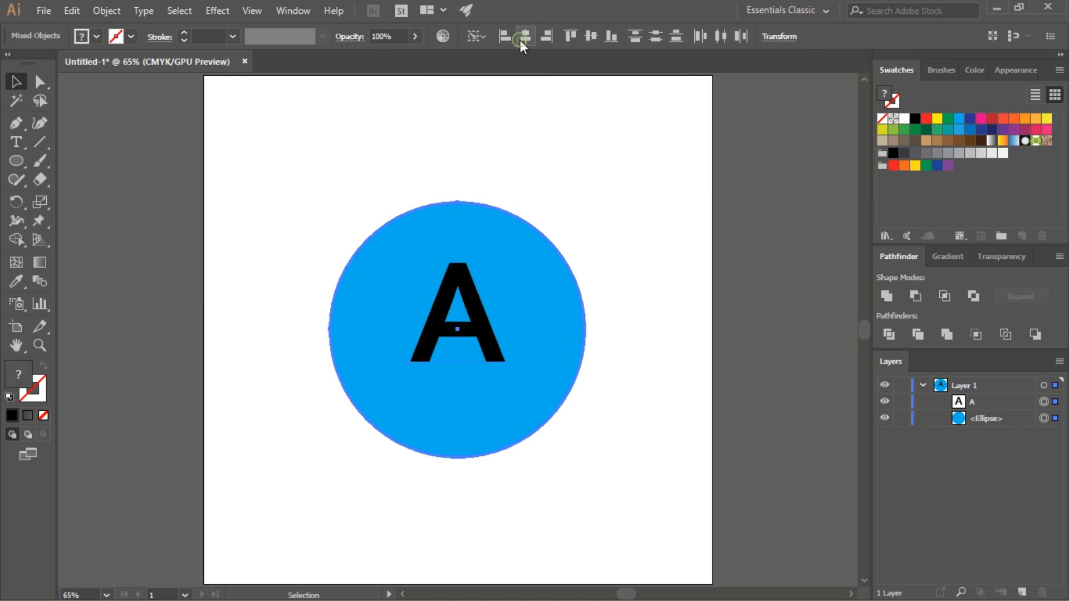
{"action": "left_click", "coordinate": [591, 37]}
{"action": "left_click", "coordinate": [660, 220]}
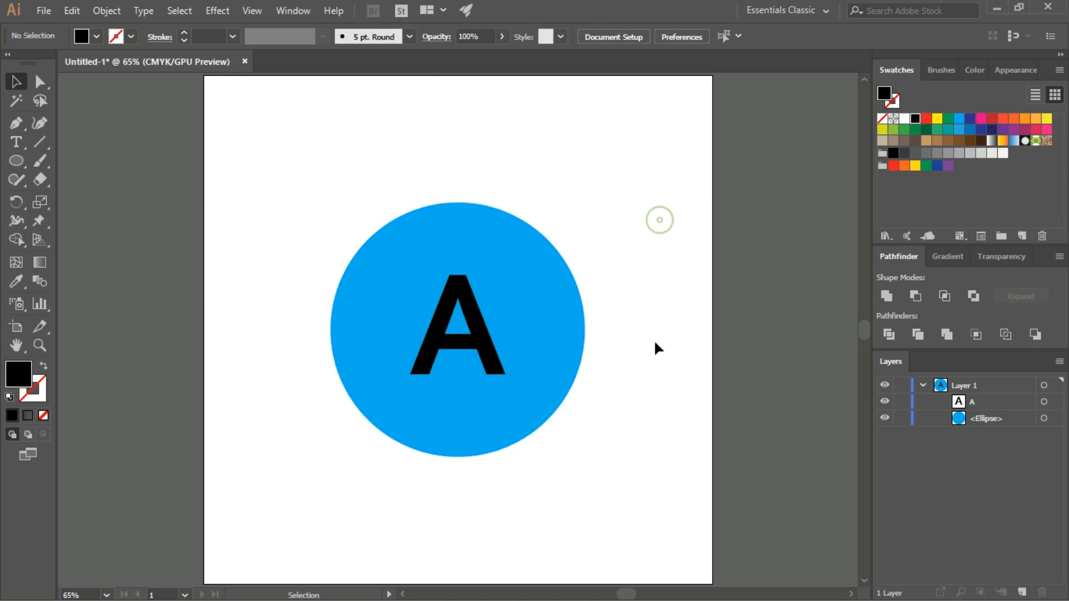
- Convert the letter A from text to outlines with Create Outlines and deselect it
{"action": "left_click", "coordinate": [495, 363]}
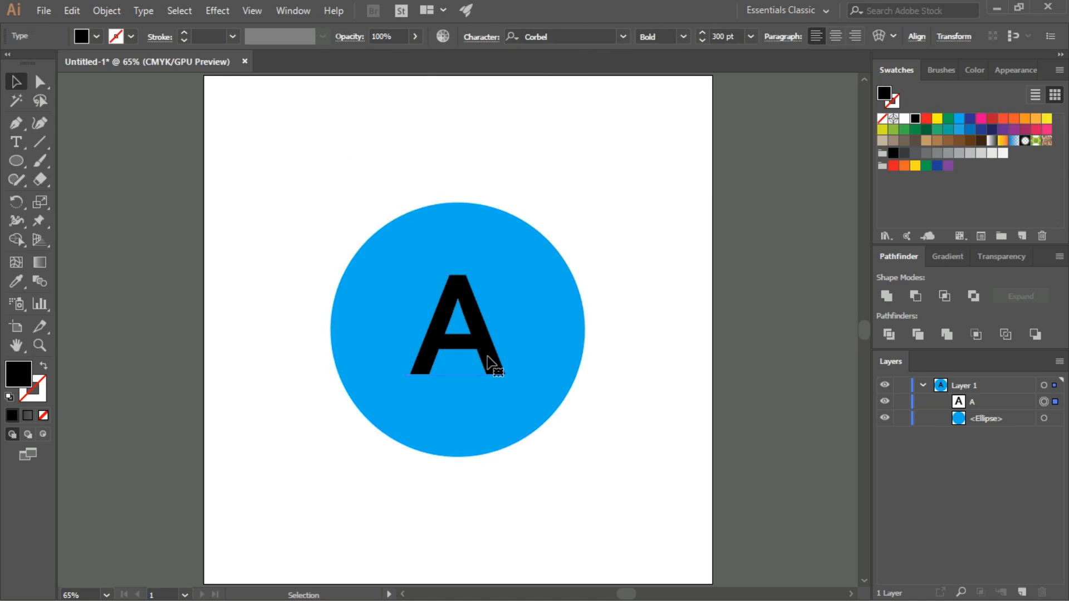
{"action": "left_click", "coordinate": [107, 10]}
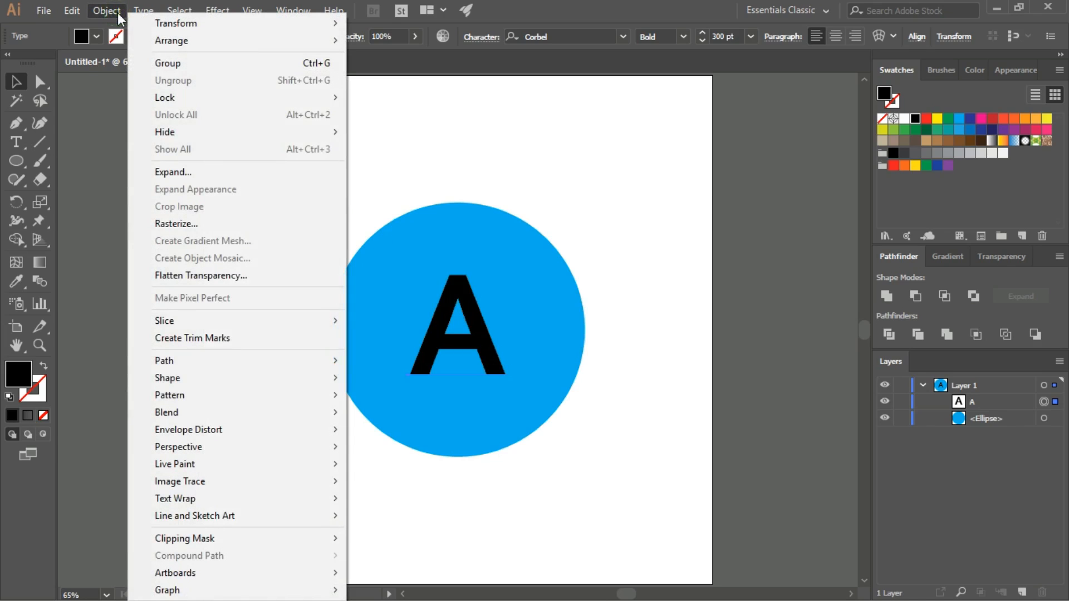
{"action": "mouse_move", "coordinate": [143, 11]}
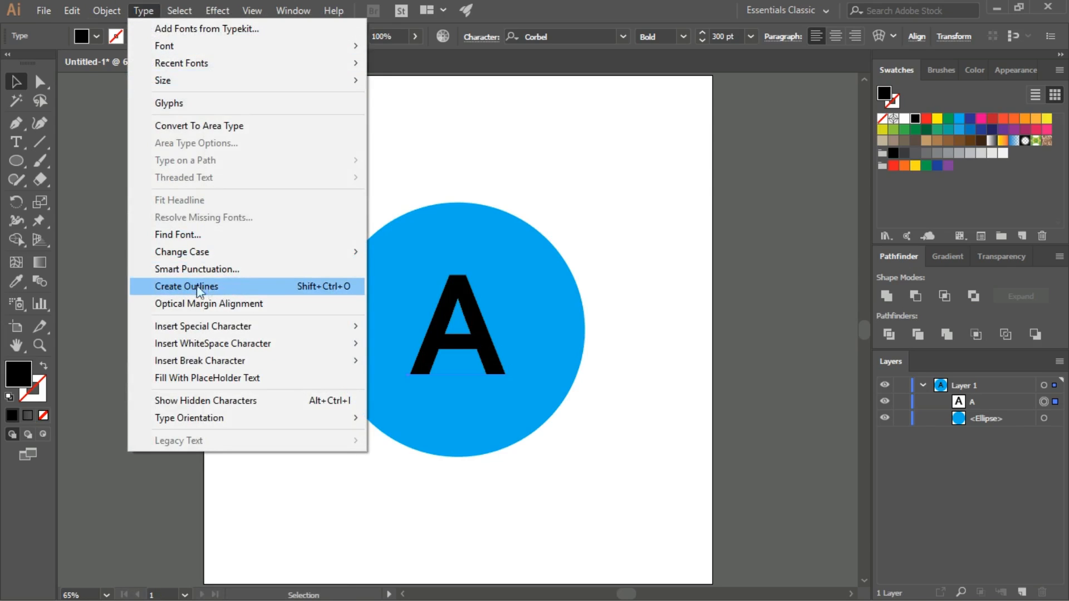
{"action": "left_click", "coordinate": [219, 288]}
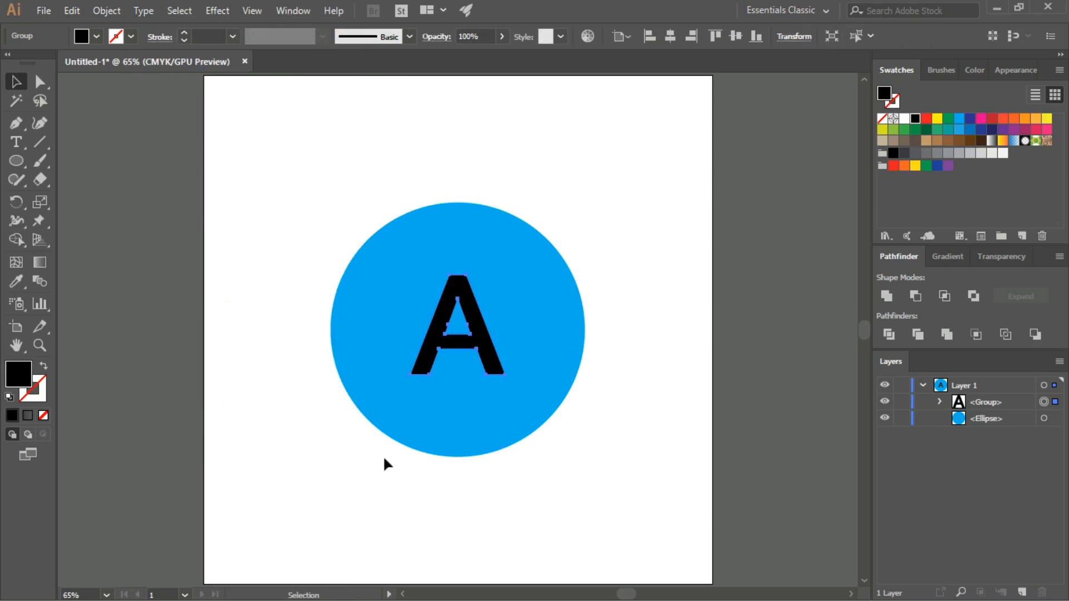
{"action": "left_click", "coordinate": [576, 500]}
{"action": "left_click", "coordinate": [483, 348]}
{"action": "left_click", "coordinate": [300, 181]}
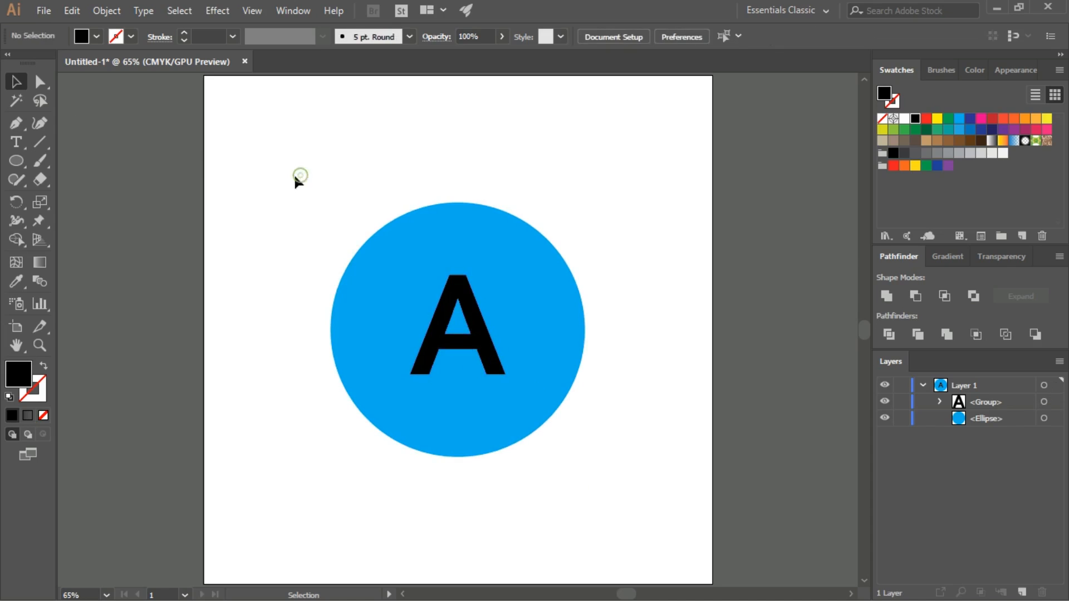
- Fill the outlined letter A with the bright red swatch and deselect it
{"action": "left_click", "coordinate": [437, 310]}
{"action": "left_click", "coordinate": [95, 37]}
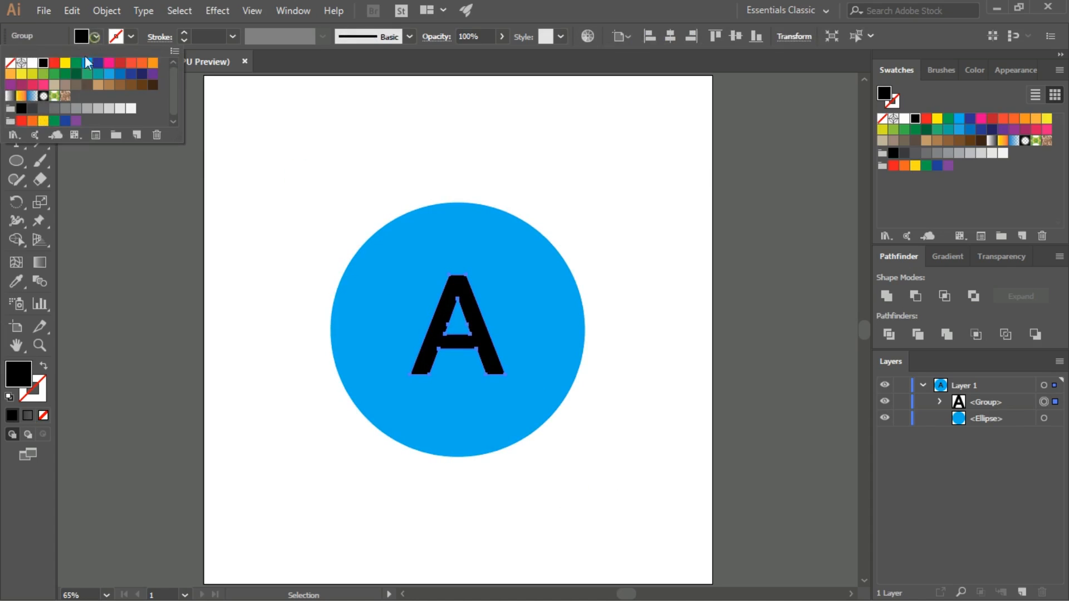
{"action": "left_click", "coordinate": [120, 109]}
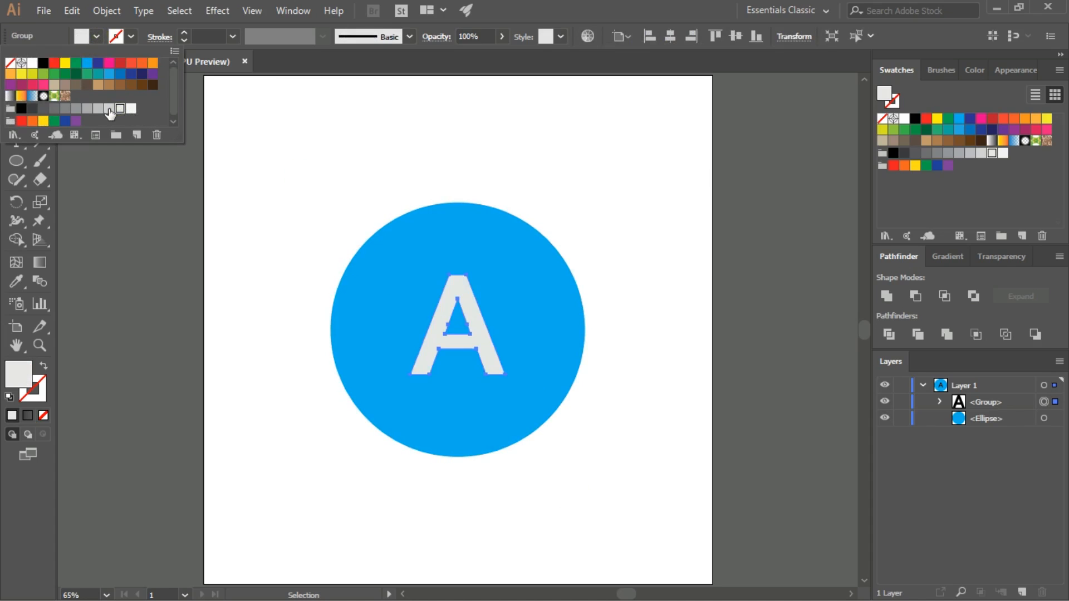
{"action": "left_click", "coordinate": [54, 62]}
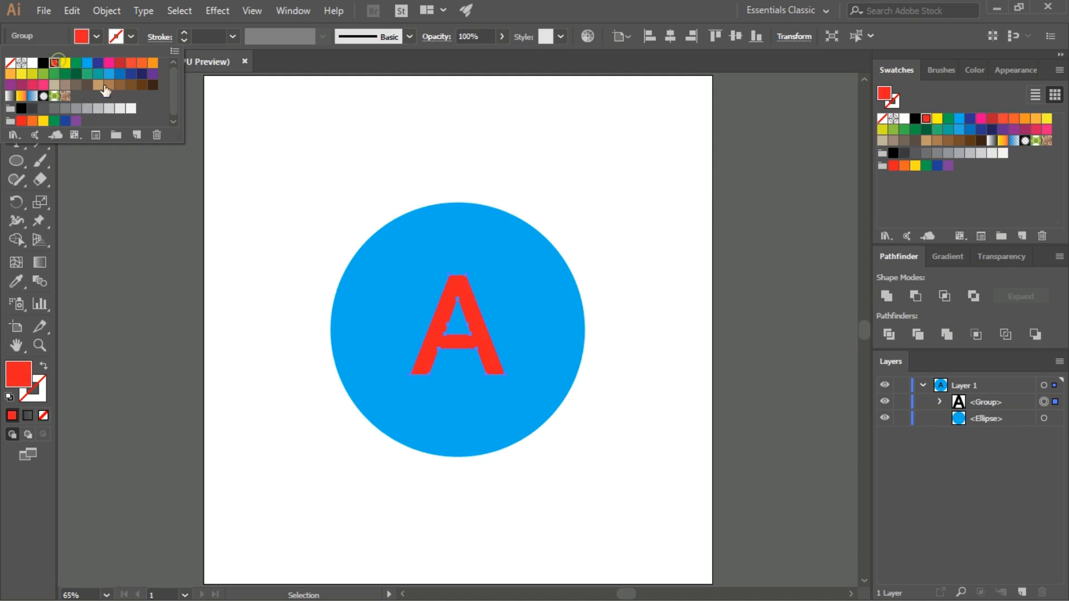
{"action": "left_click", "coordinate": [295, 189]}
{"action": "left_click", "coordinate": [299, 245]}
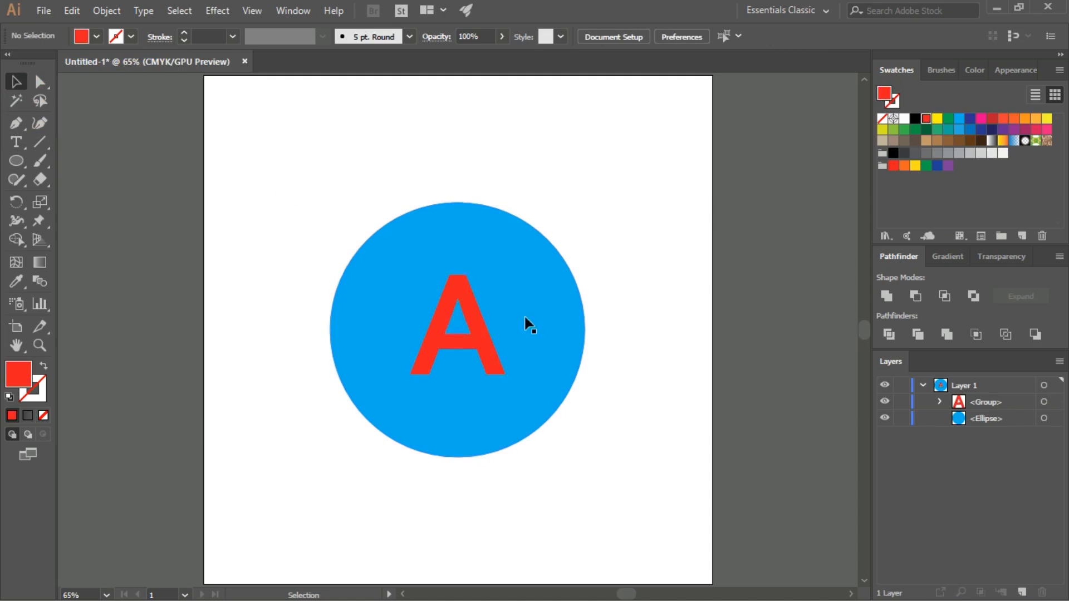
- Start a dark grey filled Pen path from the A's bottom-left outer corner through its top-left to its top-right corner
{"action": "left_click", "coordinate": [95, 36]}
{"action": "left_click", "coordinate": [35, 114]}
{"action": "left_click", "coordinate": [259, 159]}
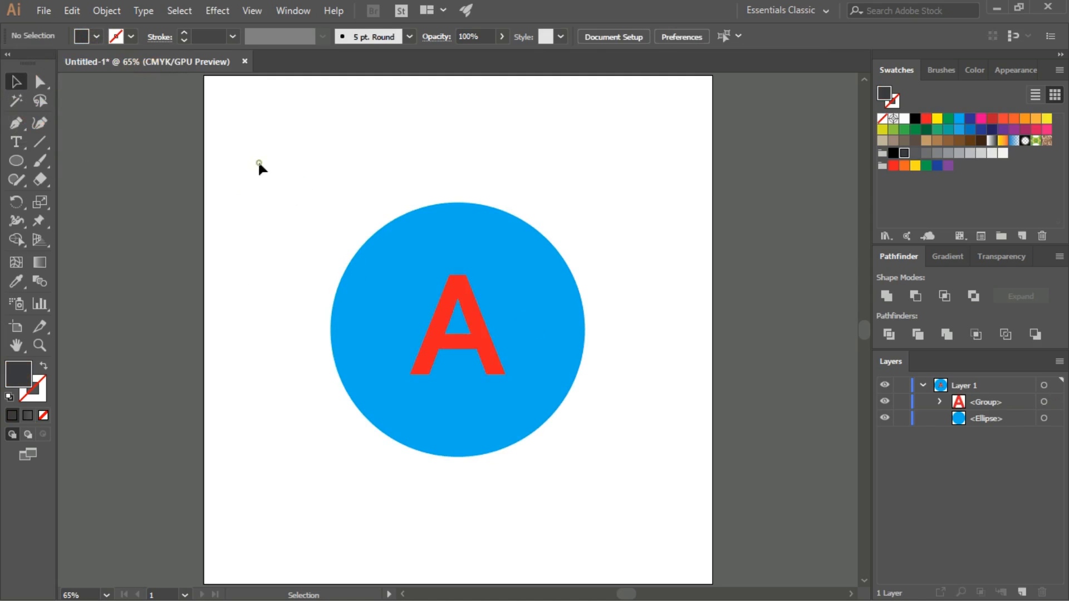
{"action": "left_click", "coordinate": [13, 126]}
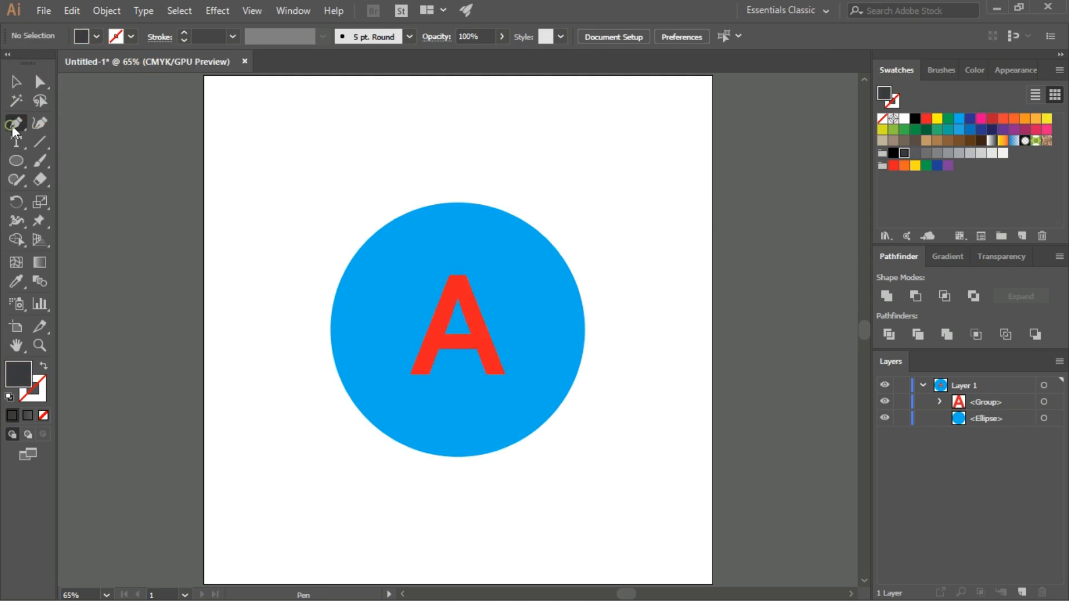
{"action": "scroll", "coordinate": [454, 398], "scroll_direction": "up", "scroll_amount": 1, "text": "alt"}
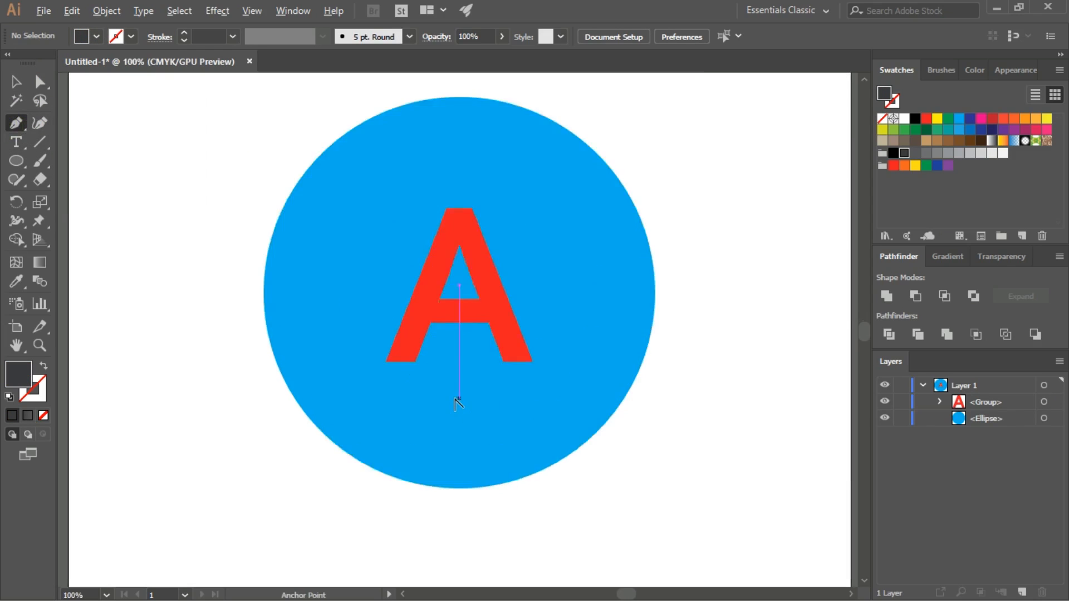
{"action": "scroll", "coordinate": [455, 399], "scroll_direction": "up", "scroll_amount": 1, "text": "alt"}
{"action": "scroll", "coordinate": [454, 400], "scroll_direction": "down", "scroll_amount": 1, "text": "alt"}
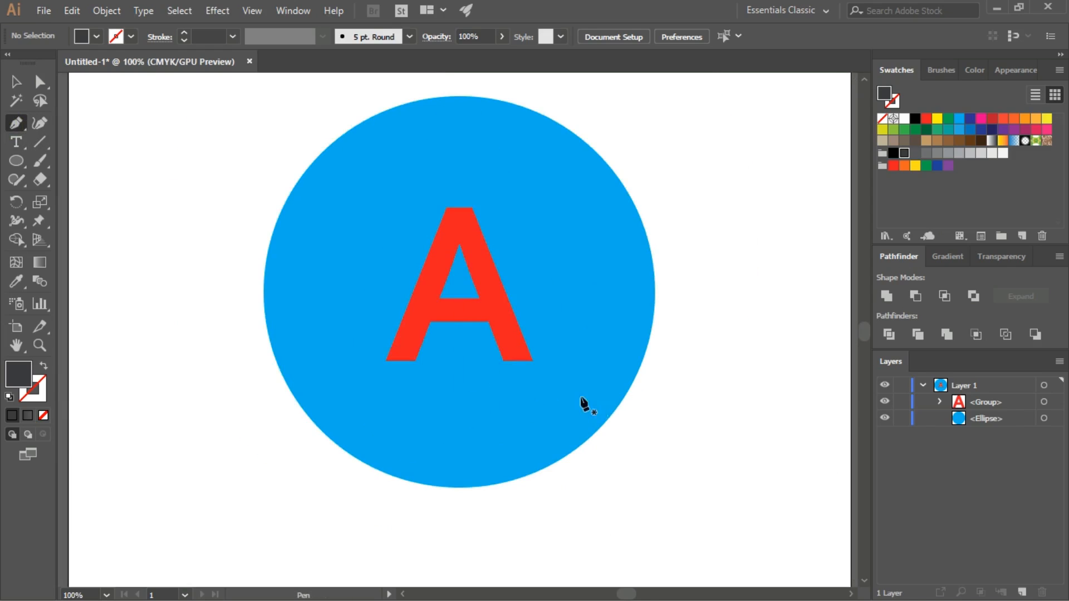
{"action": "left_click", "coordinate": [385, 353]}
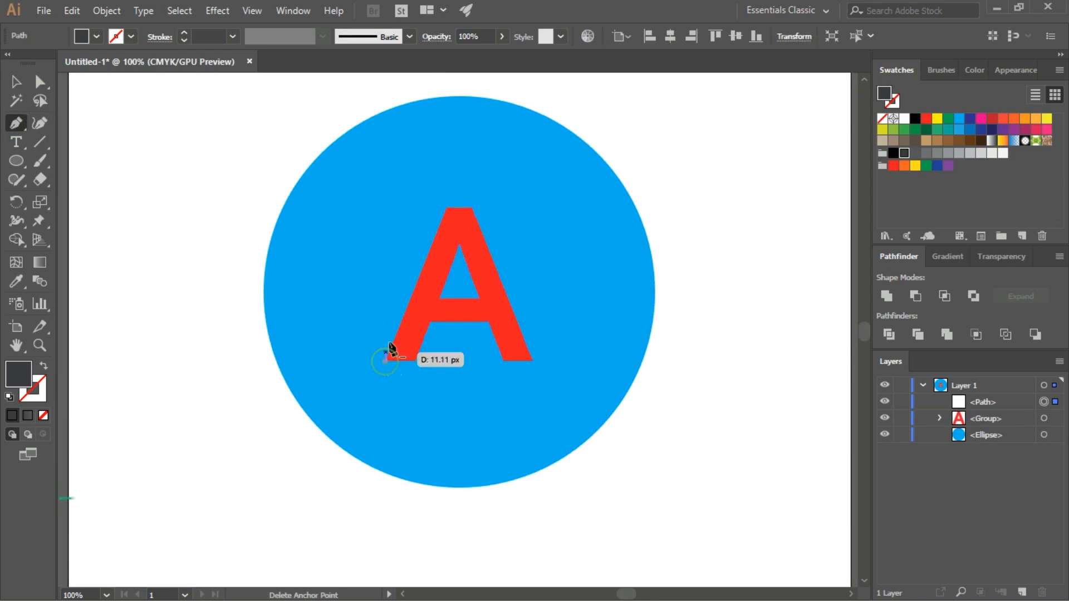
{"action": "left_click", "coordinate": [460, 209]}
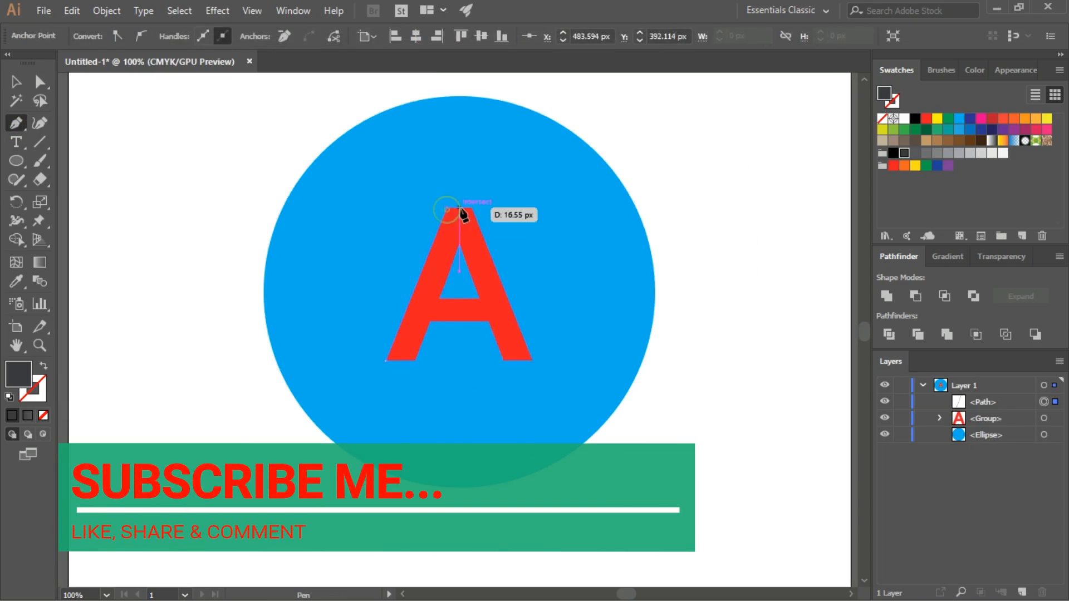
{"action": "left_click", "coordinate": [471, 209]}
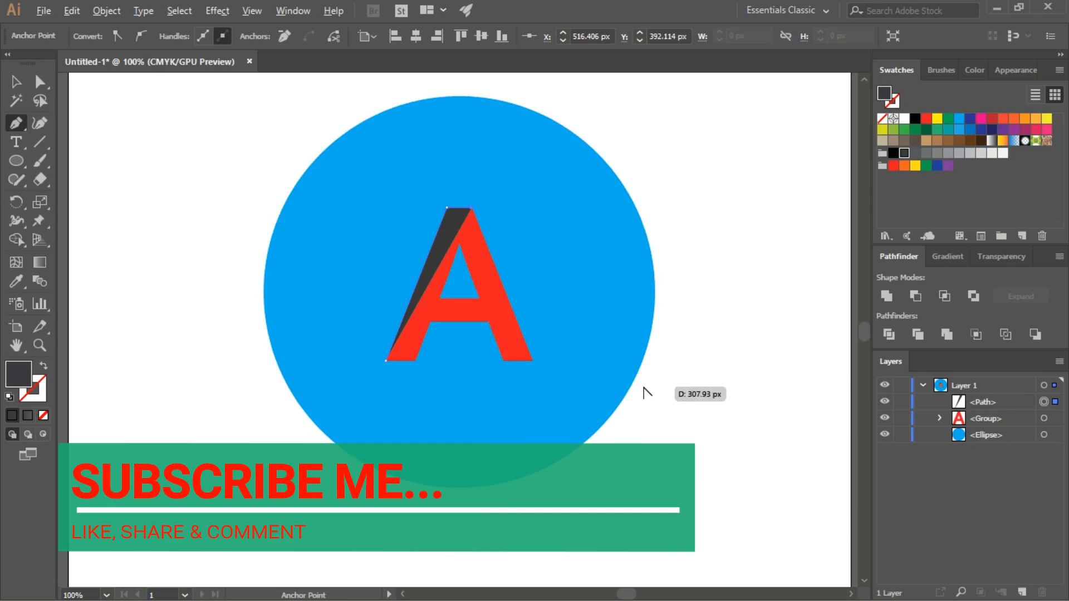
- Extend the shadow path diagonally from the A's top-right corner to the circle's lower-right edge
{"action": "scroll", "coordinate": [641, 383], "scroll_direction": "up", "scroll_amount": 2}
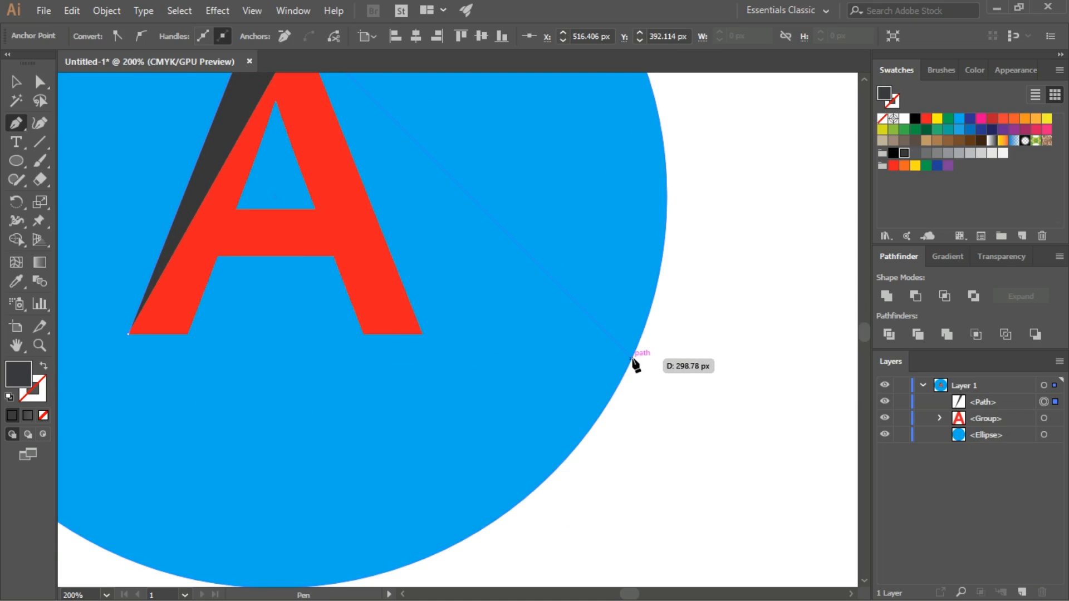
{"action": "left_click", "coordinate": [632, 356]}
{"action": "key", "text": "space"}
{"action": "left_click_drag", "start_coordinate": [520, 432], "coordinate": [594, 317]}
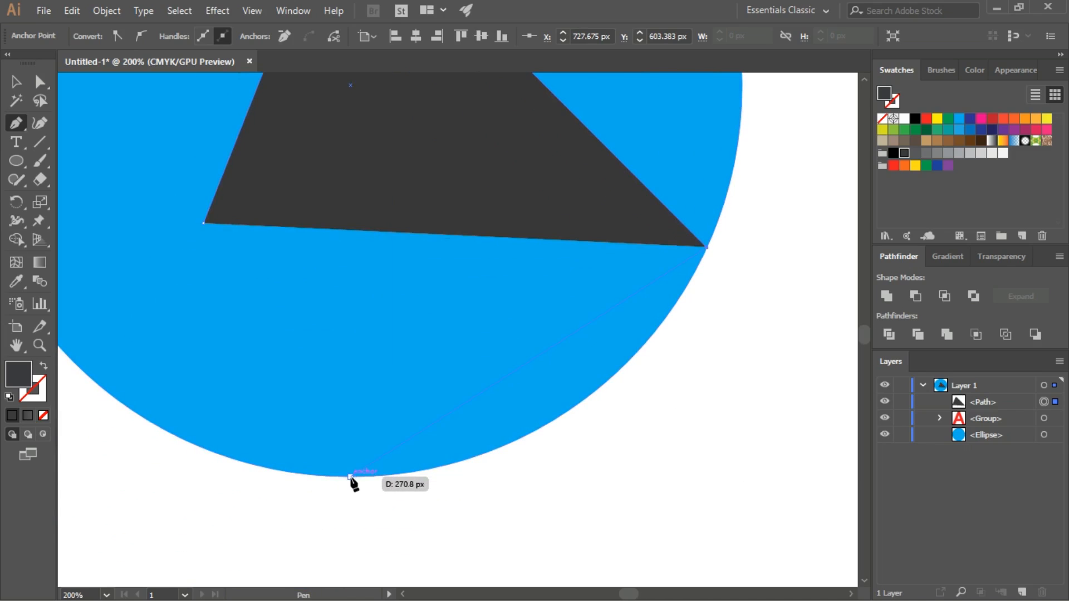
- Curve the shadow path along the circle's lower-right edge to its bottom anchor and close it straight to the A's bottom-left corner
{"action": "left_click_drag", "start_coordinate": [350, 477], "coordinate": [178, 486]}
{"action": "key", "text": "ctrl+z"}
{"action": "key", "text": "space"}
{"action": "left_click_drag", "start_coordinate": [591, 444], "coordinate": [485, 439]}
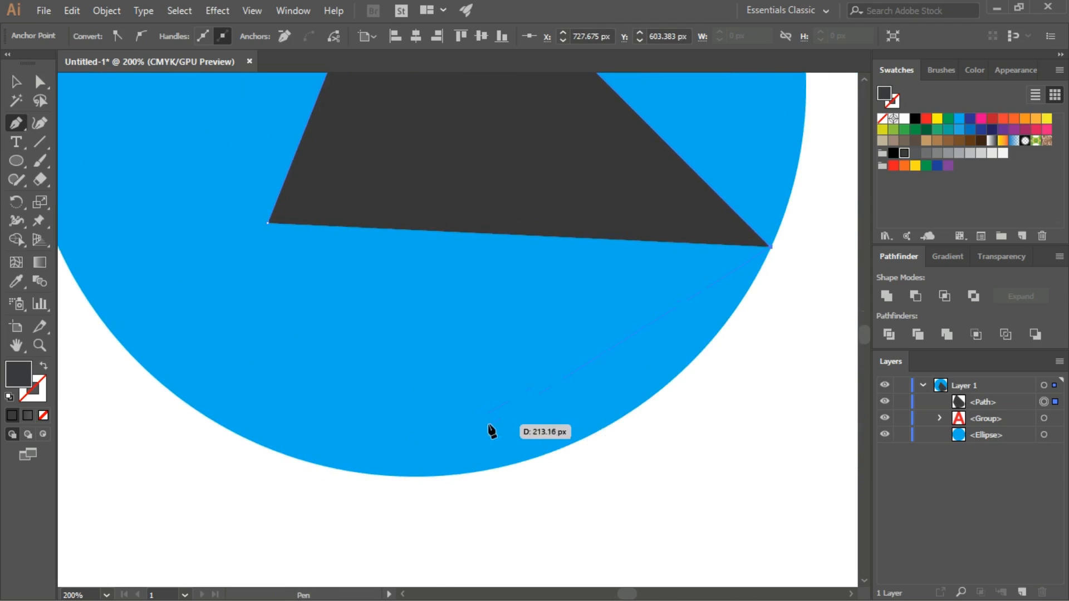
{"action": "scroll", "coordinate": [485, 432], "scroll_direction": "down", "scroll_amount": 1}
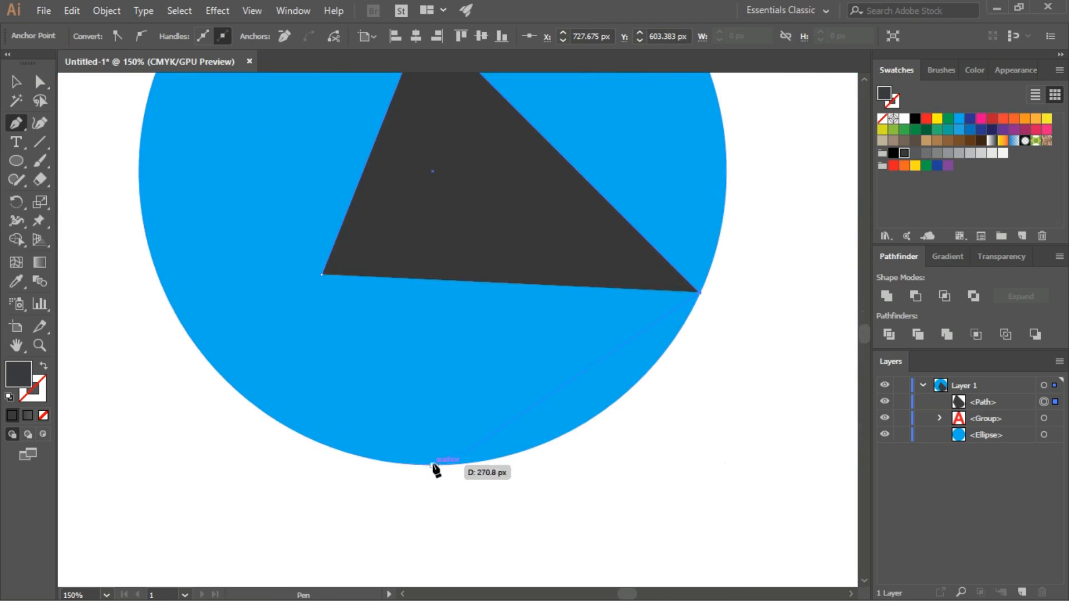
{"action": "left_click_drag", "start_coordinate": [433, 465], "coordinate": [236, 469]}
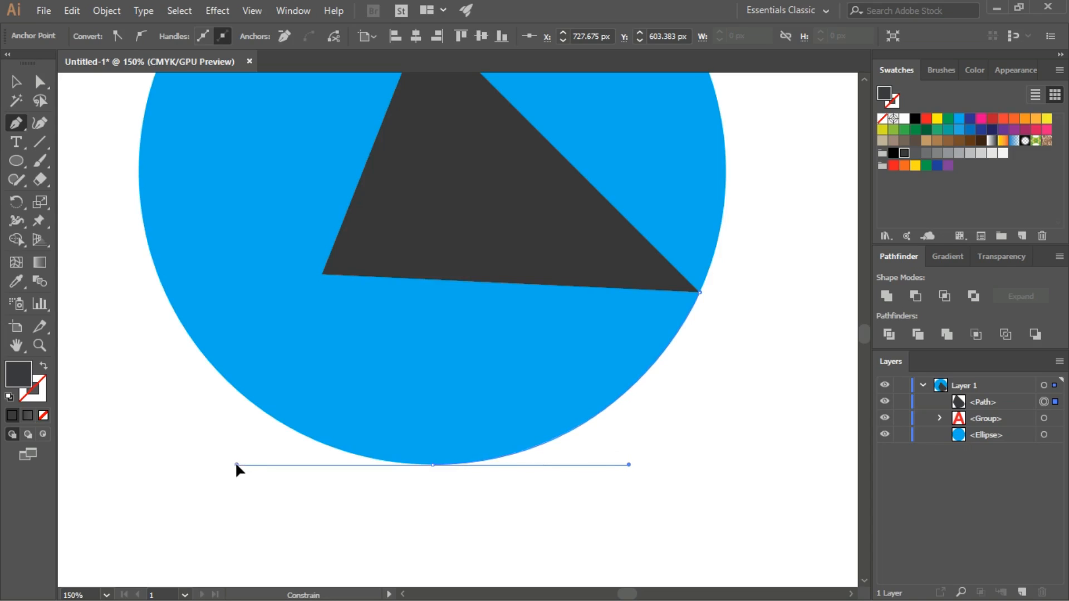
{"action": "left_click_drag", "start_coordinate": [235, 465], "coordinate": [235, 465]}
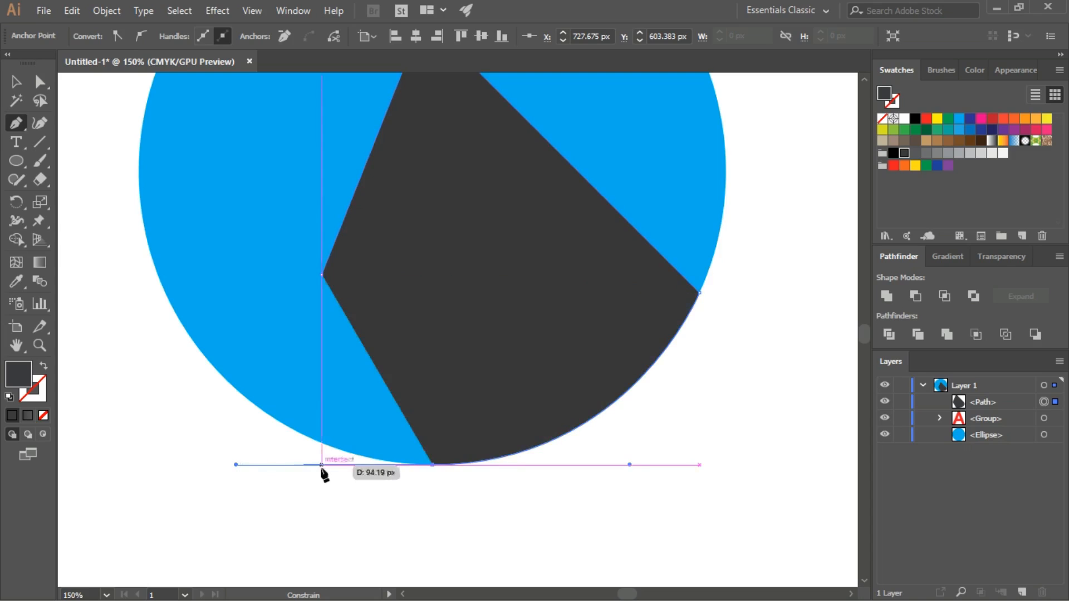
{"action": "left_click", "coordinate": [432, 464]}
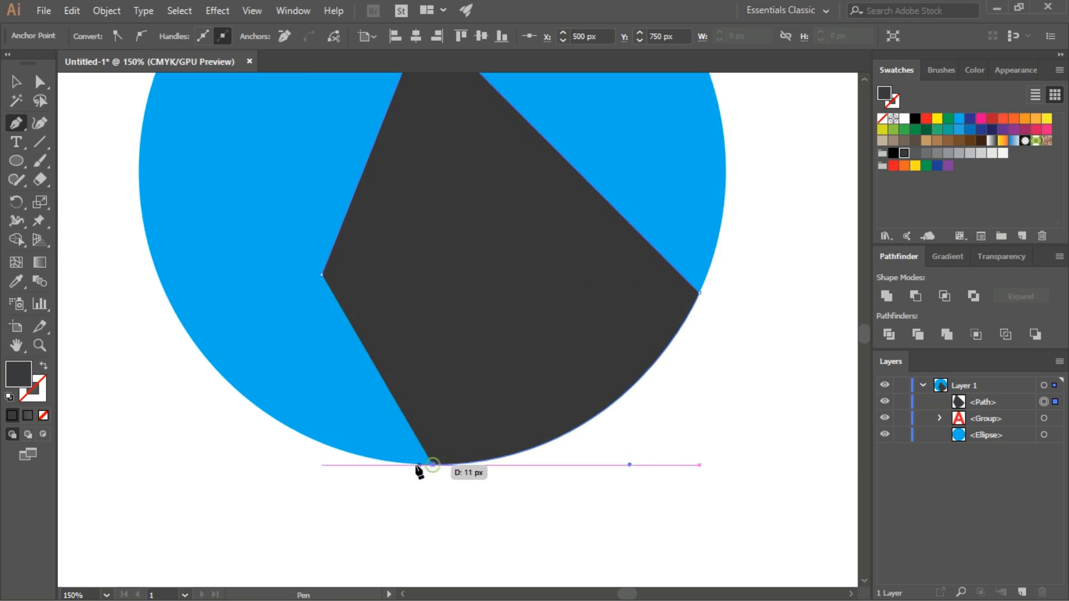
{"action": "left_click", "coordinate": [322, 274]}
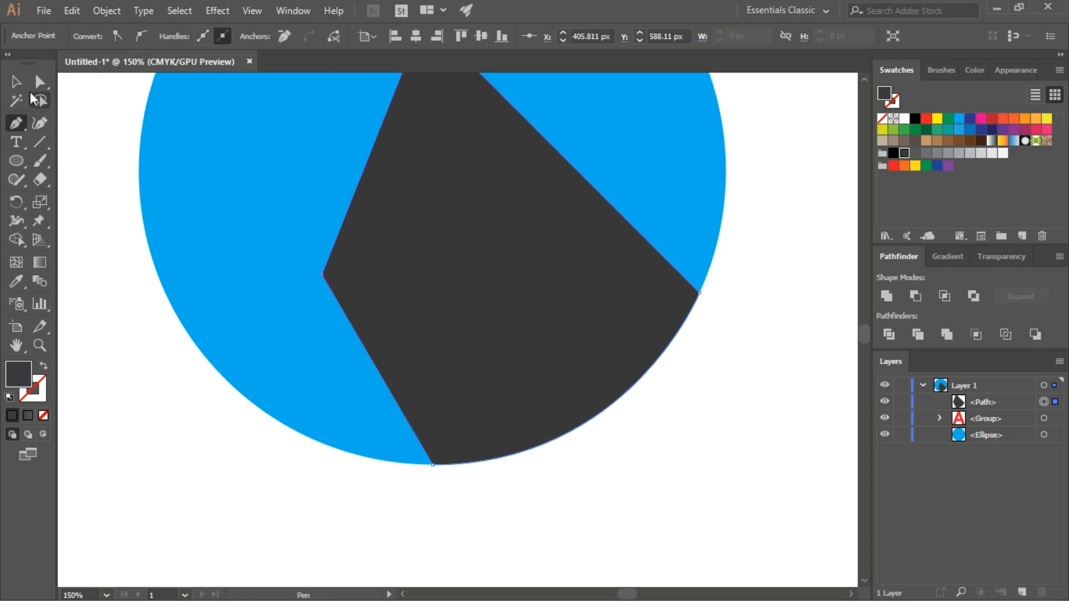
- Send the dark grey shadow shape backward one level behind the red letter A and deselect it
{"action": "left_click", "coordinate": [15, 82]}
{"action": "left_click", "coordinate": [642, 450]}
{"action": "left_click", "coordinate": [526, 348]}
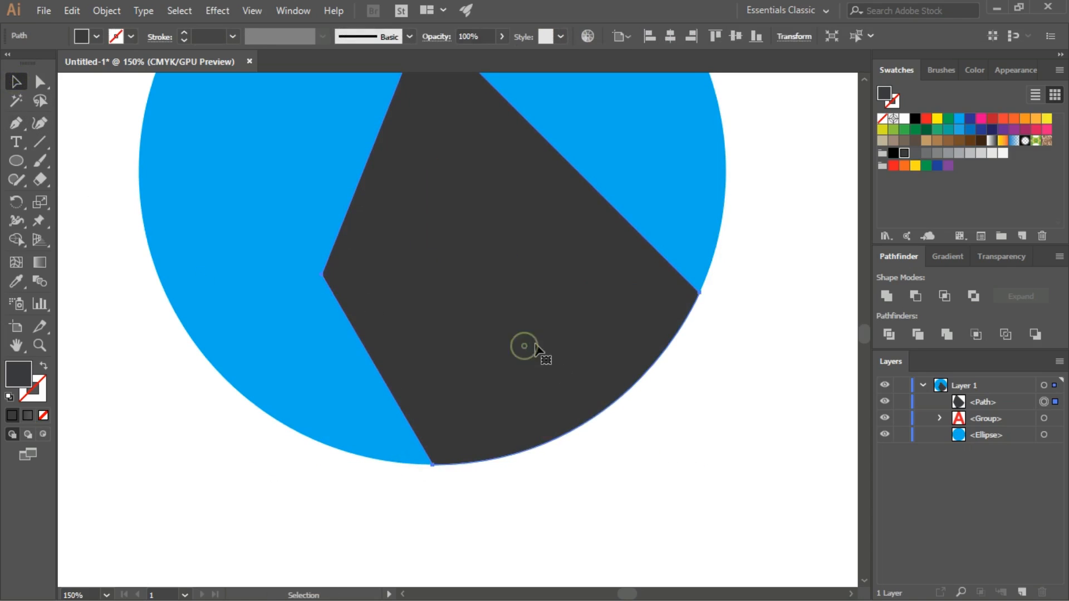
{"action": "right_click", "coordinate": [536, 344]}
{"action": "mouse_move", "coordinate": [596, 264]}
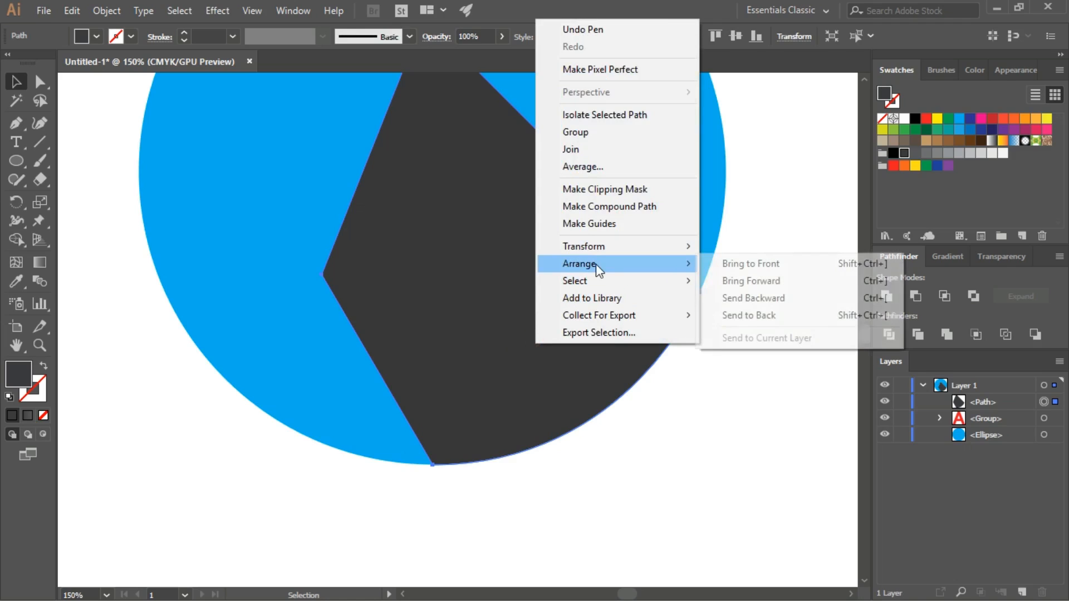
{"action": "left_click", "coordinate": [768, 299]}
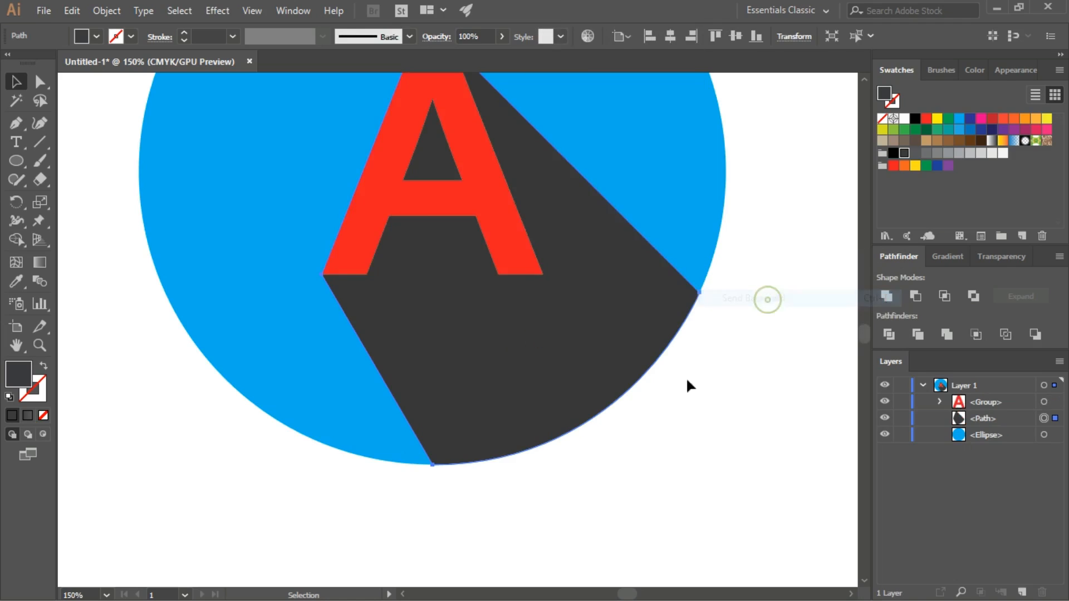
{"action": "left_click", "coordinate": [728, 394]}
- Recolour the shadow shape with the circle's blue using the Eyedropper
{"action": "left_click_drag", "start_coordinate": [521, 289], "coordinate": [484, 370]}
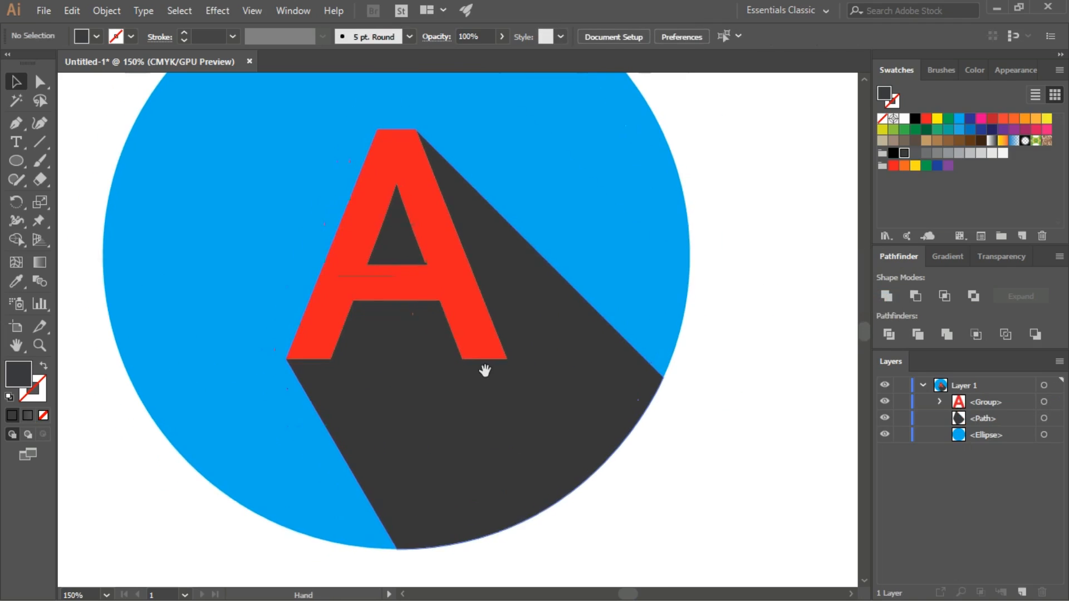
{"action": "key", "text": "ctrl+1"}
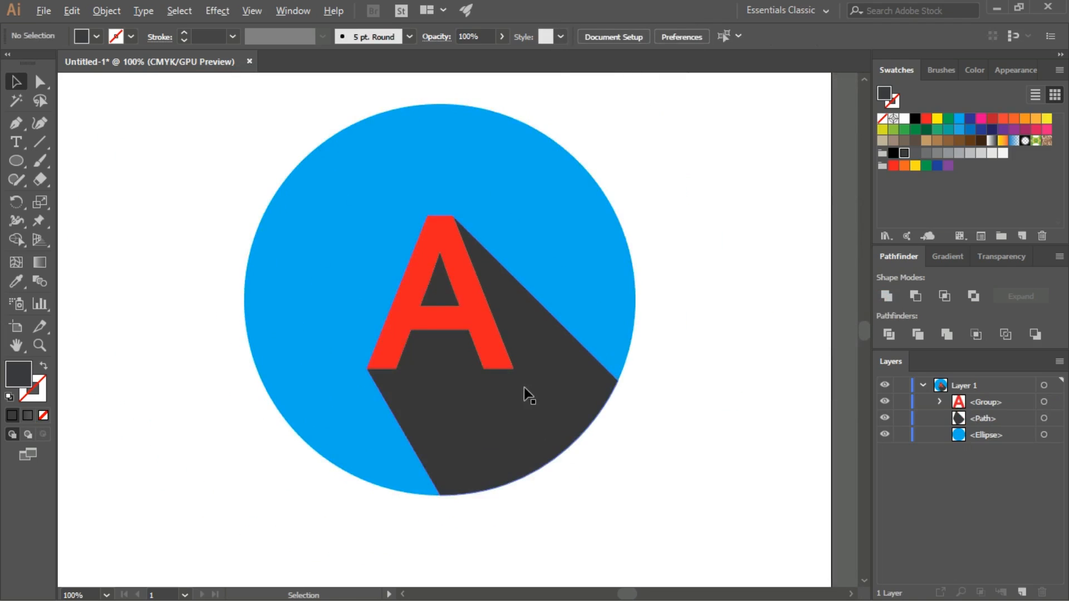
{"action": "left_click", "coordinate": [555, 398]}
{"action": "left_click", "coordinate": [97, 37]}
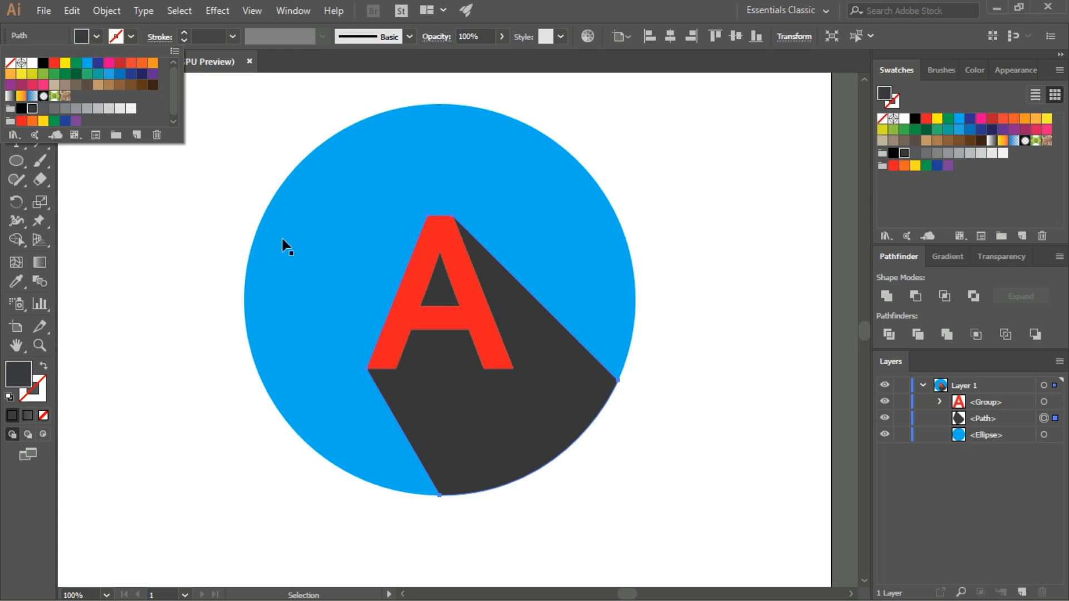
{"action": "key", "text": "i"}
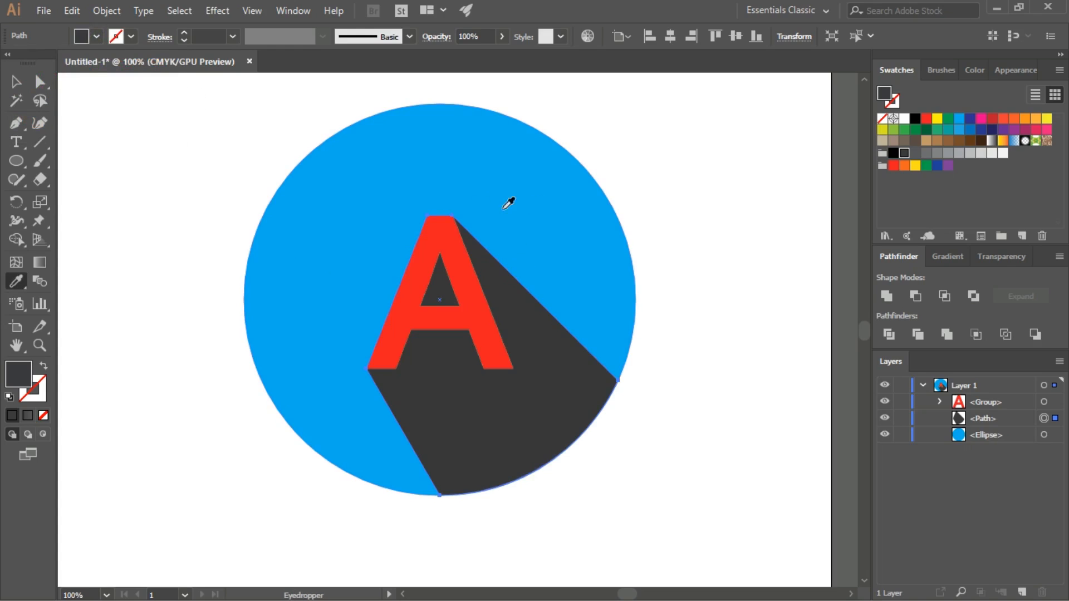
{"action": "left_click", "coordinate": [516, 211]}
{"action": "key", "text": "v"}
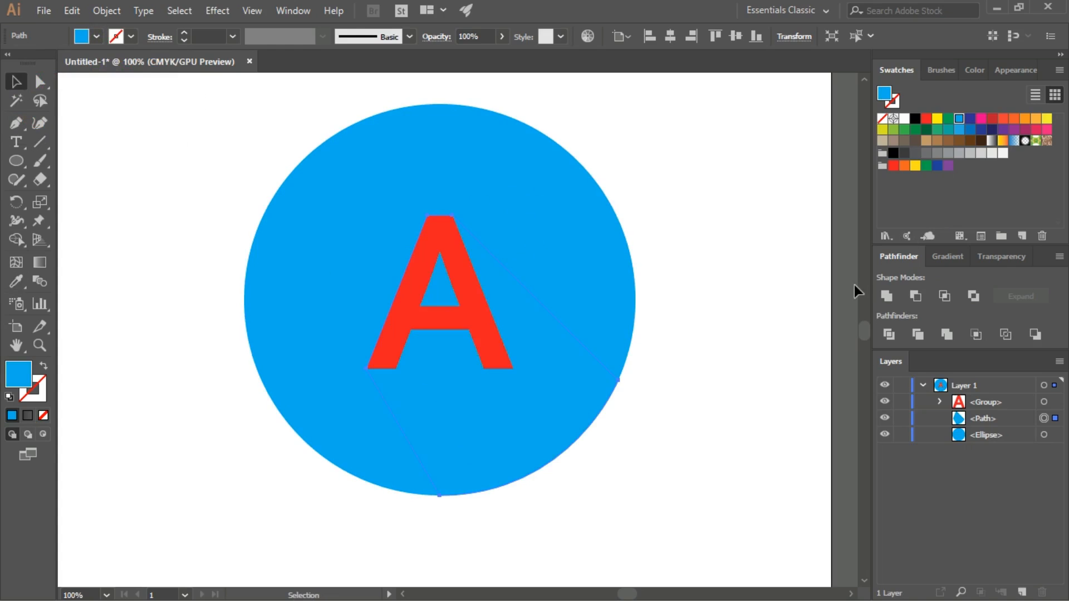
- Darken the shadow's blue fill by raising its black (K) component to roughly the middle of its range
{"action": "left_click", "coordinate": [975, 70]}
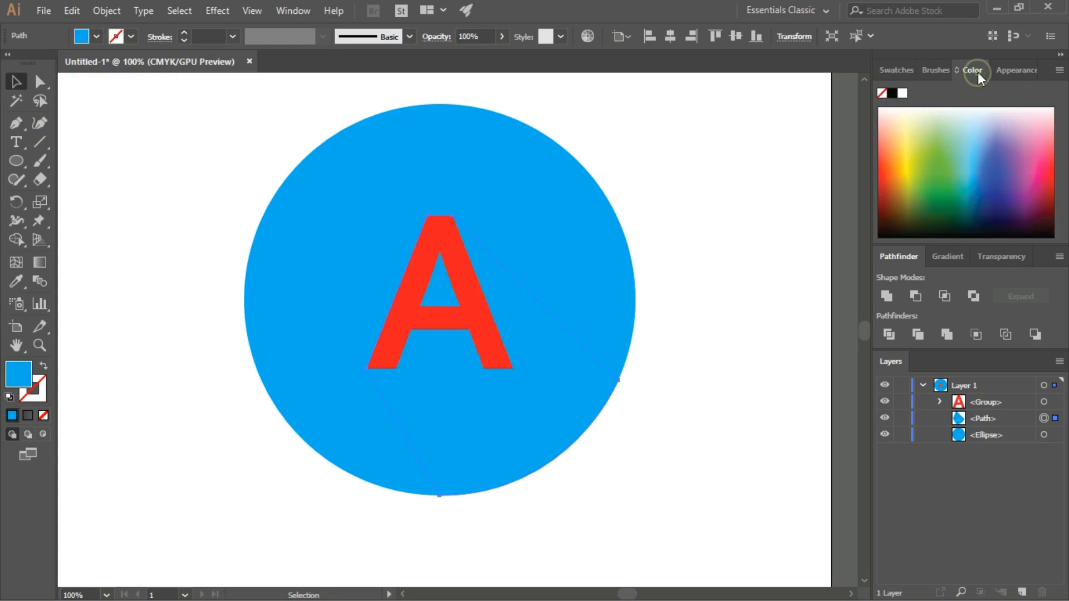
{"action": "left_click", "coordinate": [897, 70]}
{"action": "left_click", "coordinate": [1007, 67]}
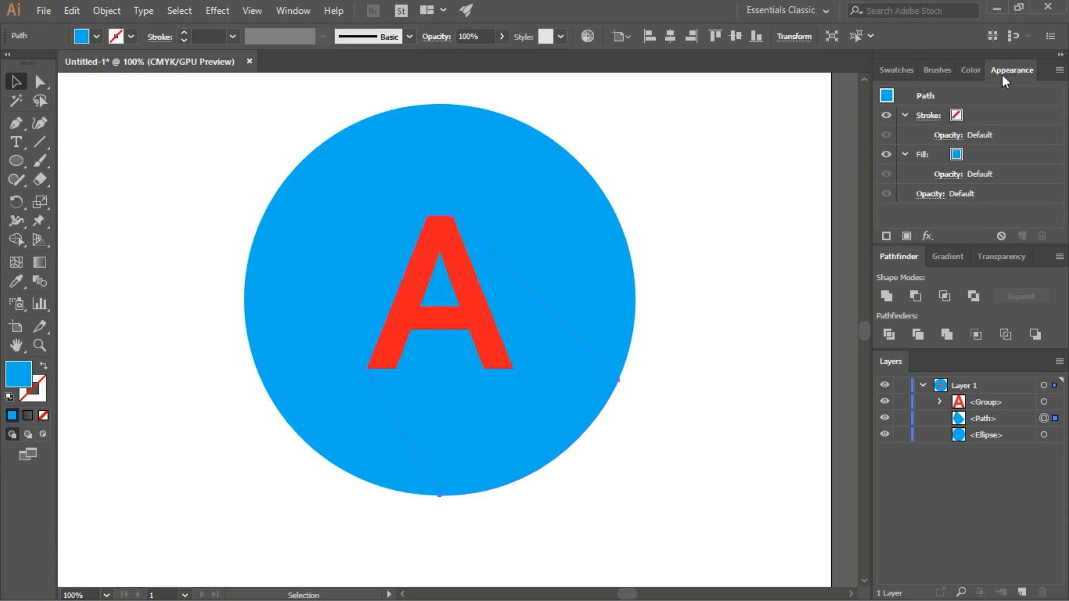
{"action": "left_click", "coordinate": [967, 156]}
{"action": "left_click", "coordinate": [970, 155]}
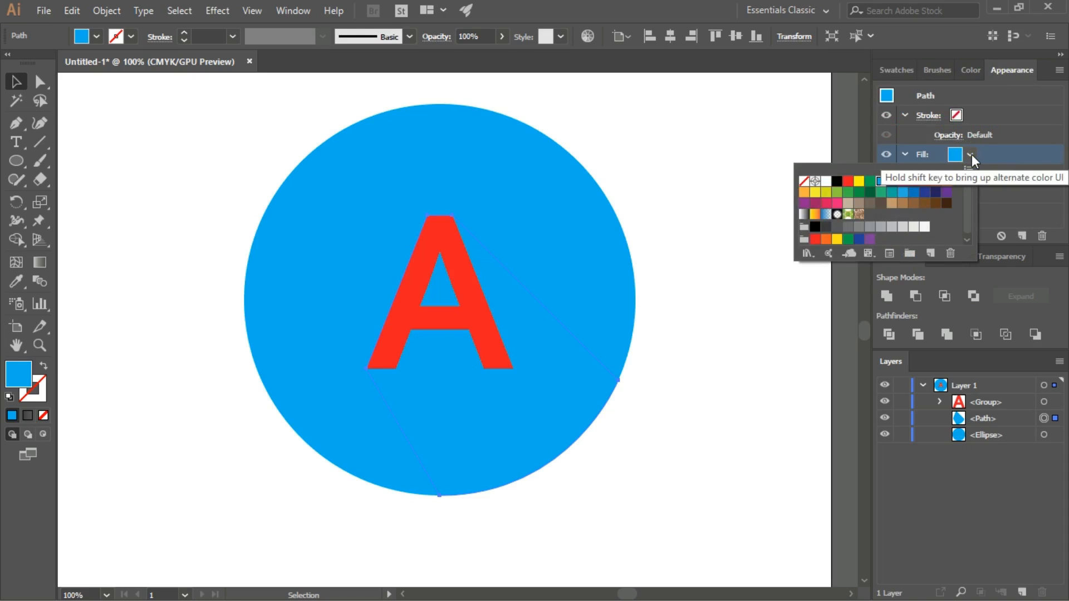
{"action": "left_click", "coordinate": [971, 155]}
{"action": "left_click", "coordinate": [972, 155], "text": "shift"}
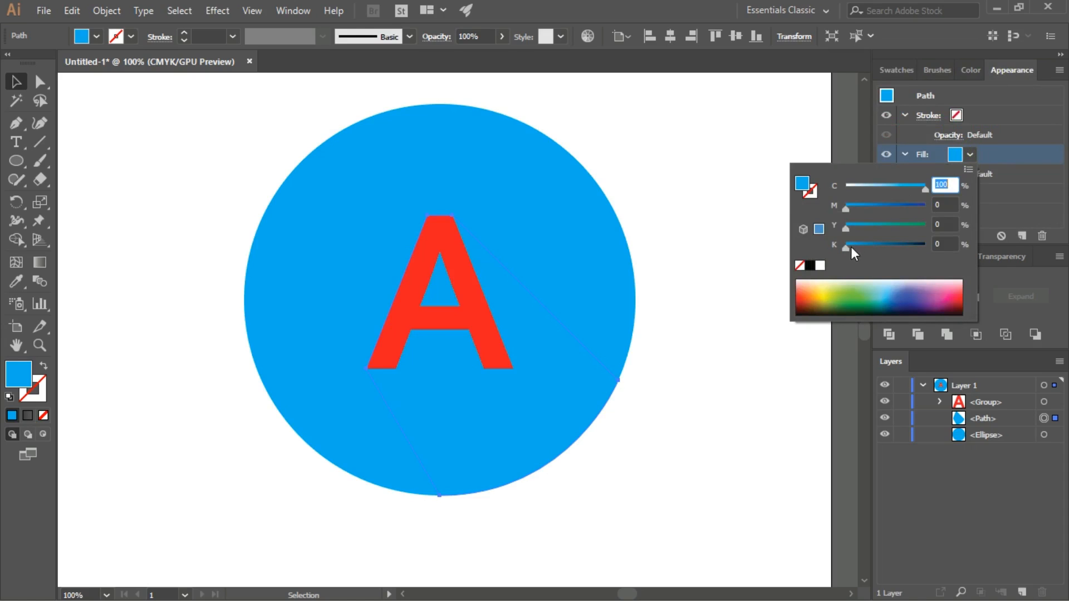
{"action": "left_click_drag", "start_coordinate": [852, 247], "coordinate": [888, 245]}
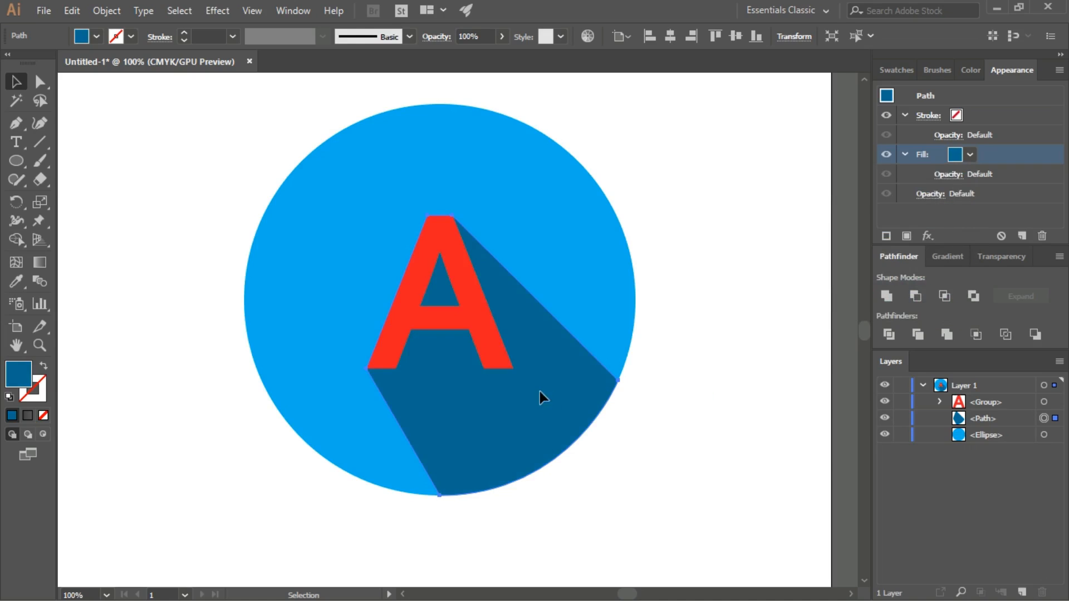
- Set the shadow shape's opacity to 30% and deselect it
{"action": "left_click", "coordinate": [1007, 257]}
{"action": "left_click", "coordinate": [1030, 281]}
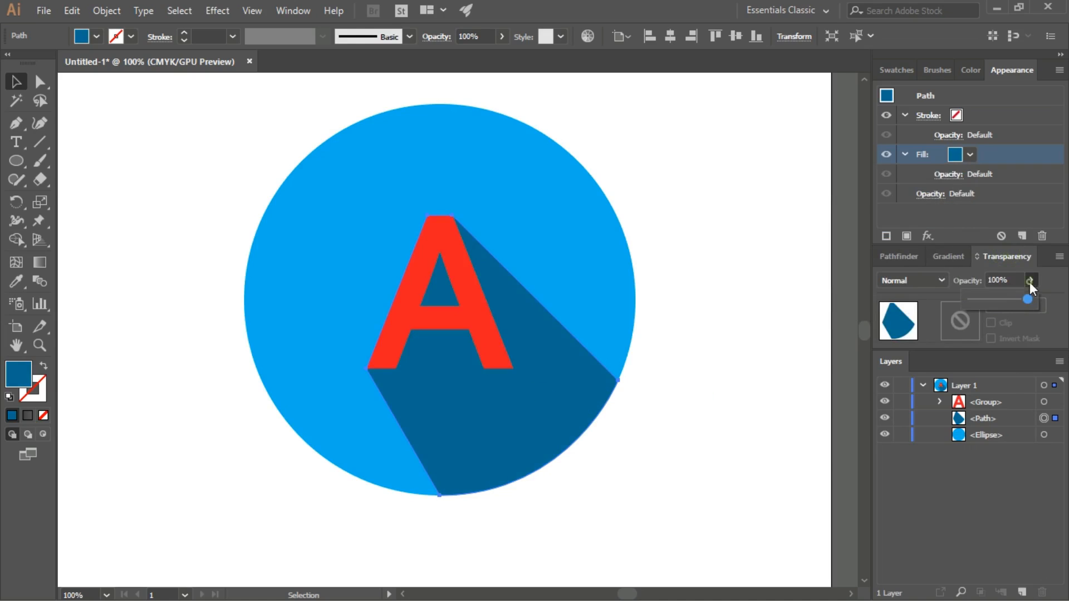
{"action": "left_click", "coordinate": [989, 298]}
{"action": "left_click_drag", "start_coordinate": [989, 299], "coordinate": [989, 299]}
{"action": "left_click", "coordinate": [682, 385]}
{"action": "left_click", "coordinate": [684, 386]}
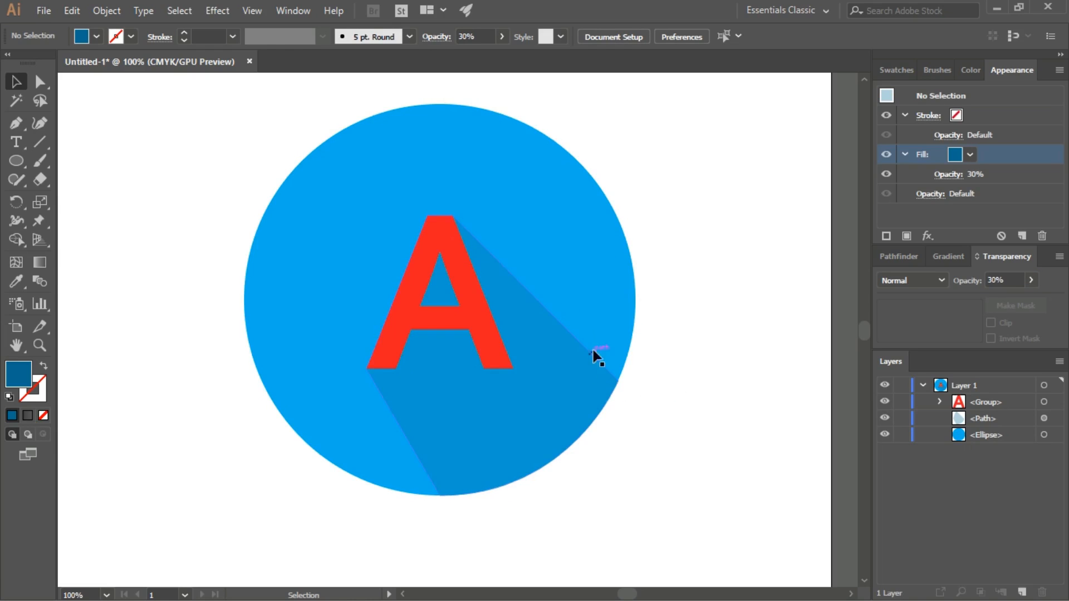
- Hide the shadow path and the blue circle, and select the red letter A
{"action": "left_click_drag", "start_coordinate": [684, 323], "coordinate": [603, 400]}
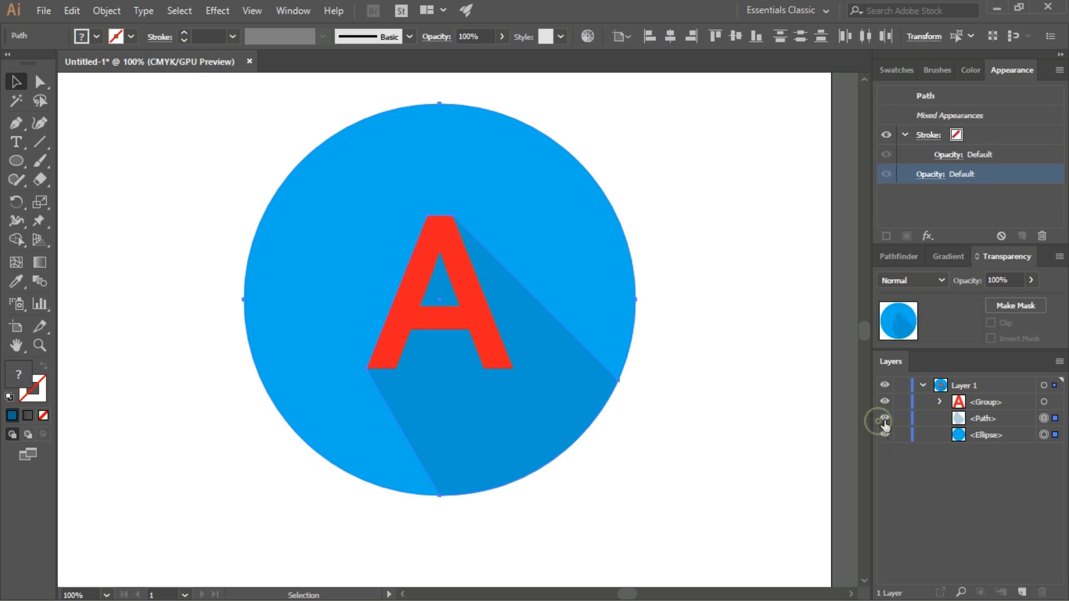
{"action": "left_click_drag", "start_coordinate": [885, 423], "coordinate": [886, 440]}
{"action": "left_click", "coordinate": [429, 318]}
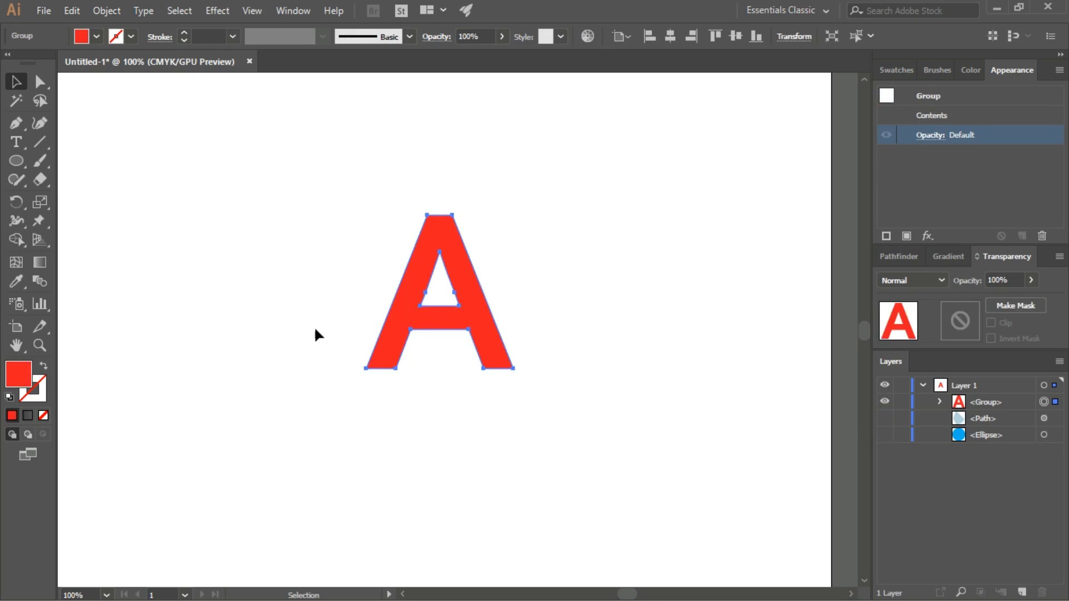
- Paste two copies of the letter A in place in front, hide the original A group and deselect
{"action": "scroll", "coordinate": [286, 297], "scroll_direction": "up", "scroll_amount": 3}
{"action": "scroll", "coordinate": [336, 311], "scroll_direction": "down", "scroll_amount": 1}
{"action": "left_click_drag", "start_coordinate": [401, 310], "coordinate": [306, 312]}
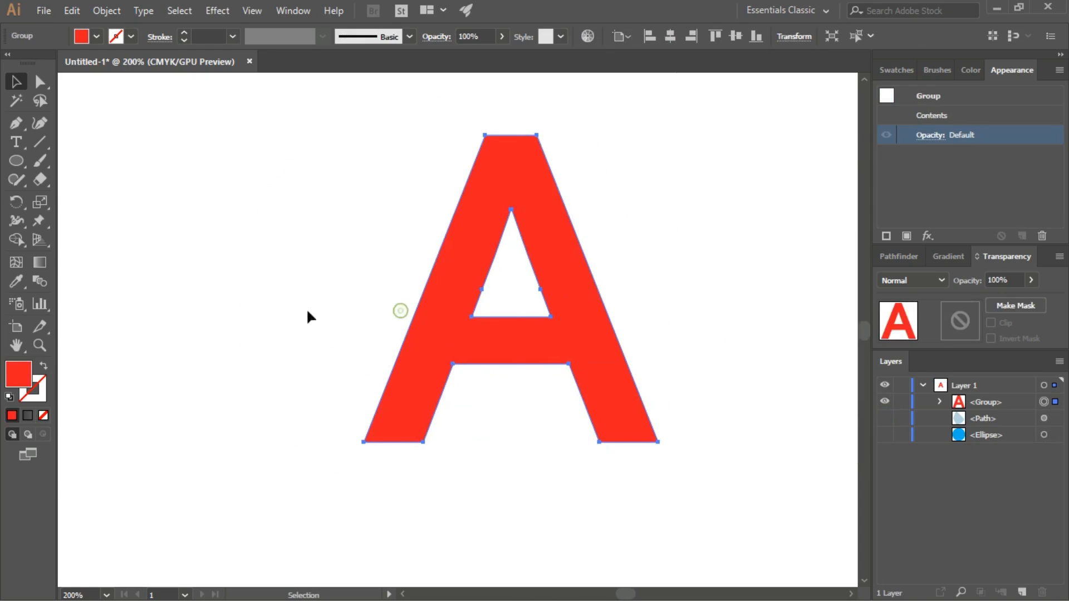
{"action": "key", "text": "a"}
{"action": "key", "text": "ctrl+c"}
{"action": "key", "text": "ctrl+f"}
{"action": "key", "text": "v"}
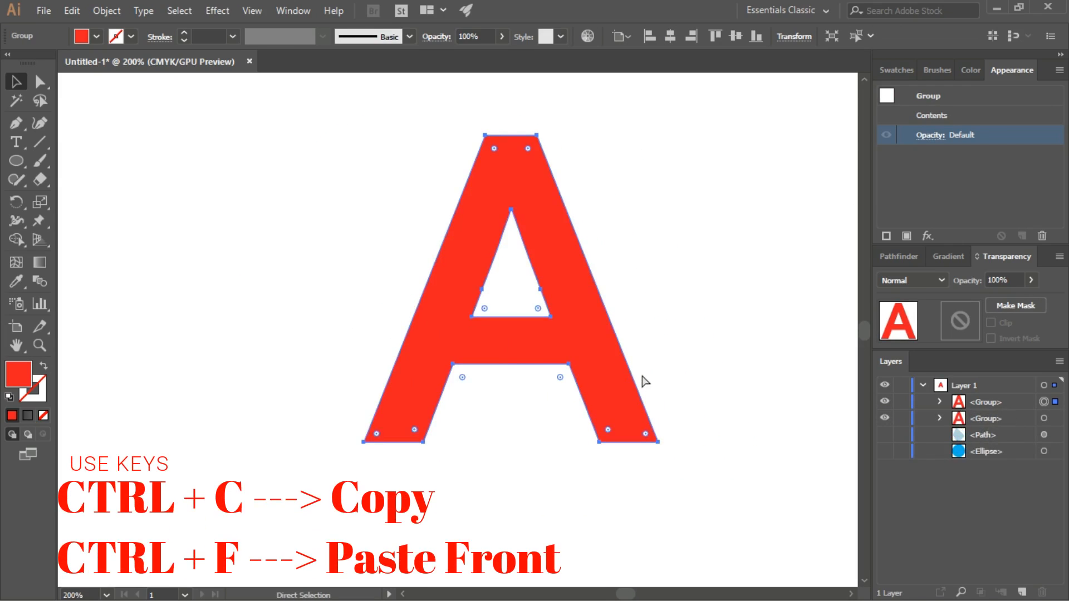
{"action": "key", "text": "ctrl+f"}
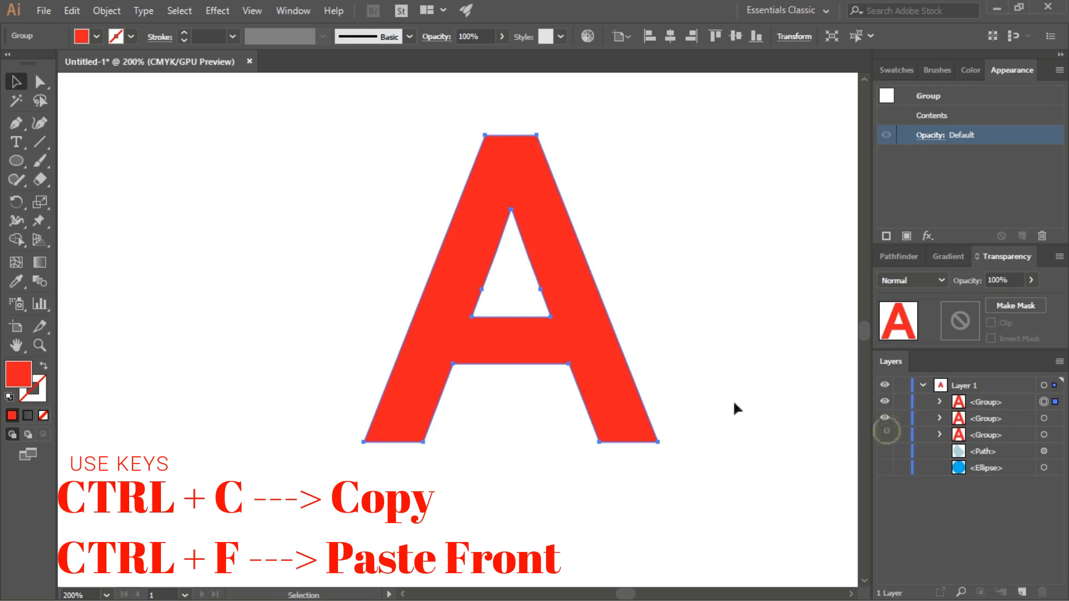
{"action": "left_click", "coordinate": [722, 388]}
- Nudge the topmost A copy slightly to the right and down, two increments each way
{"action": "left_click", "coordinate": [538, 346]}
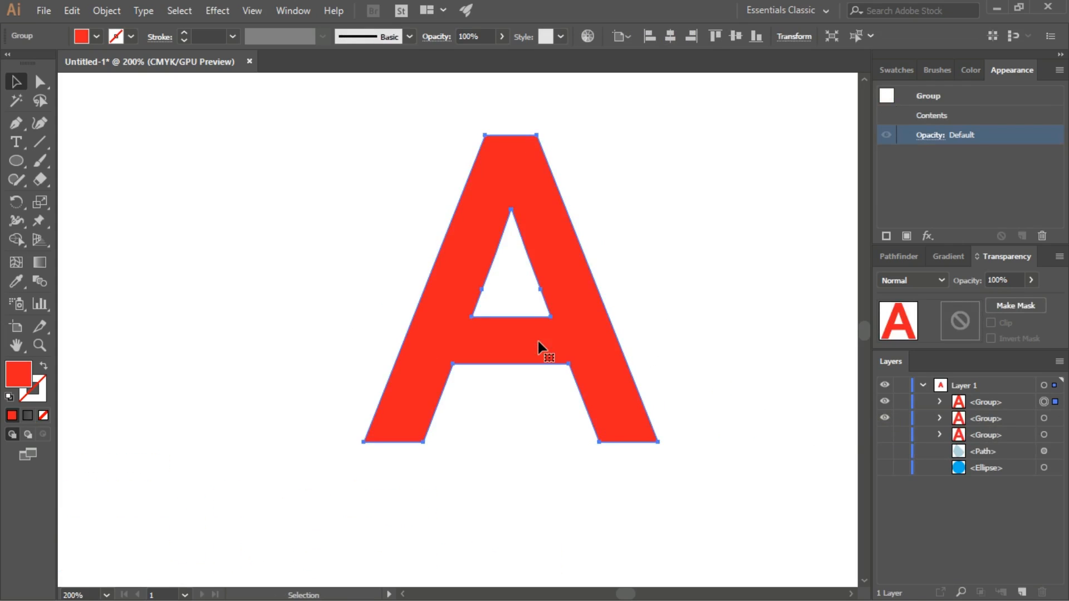
{"action": "key", "text": "Right"}
{"action": "key", "text": "Down"}
{"action": "key", "text": "Right"}
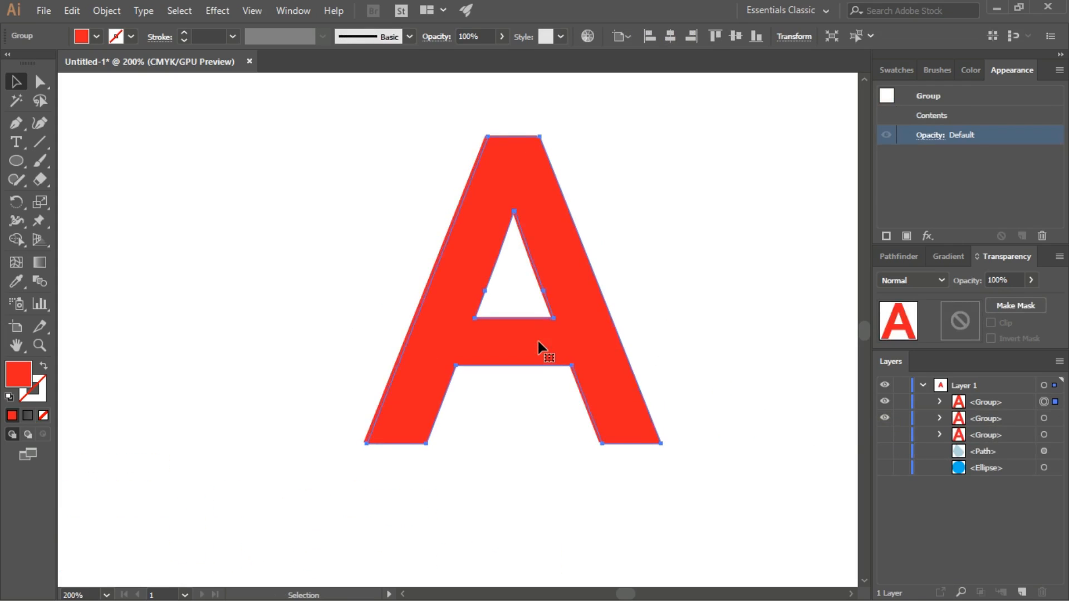
{"action": "key", "text": "Down"}
- Divide the two overlapping visible A copies with Pathfinder and ungroup the resulting pieces
{"action": "left_click_drag", "start_coordinate": [331, 203], "coordinate": [496, 396]}
{"action": "left_click", "coordinate": [899, 256]}
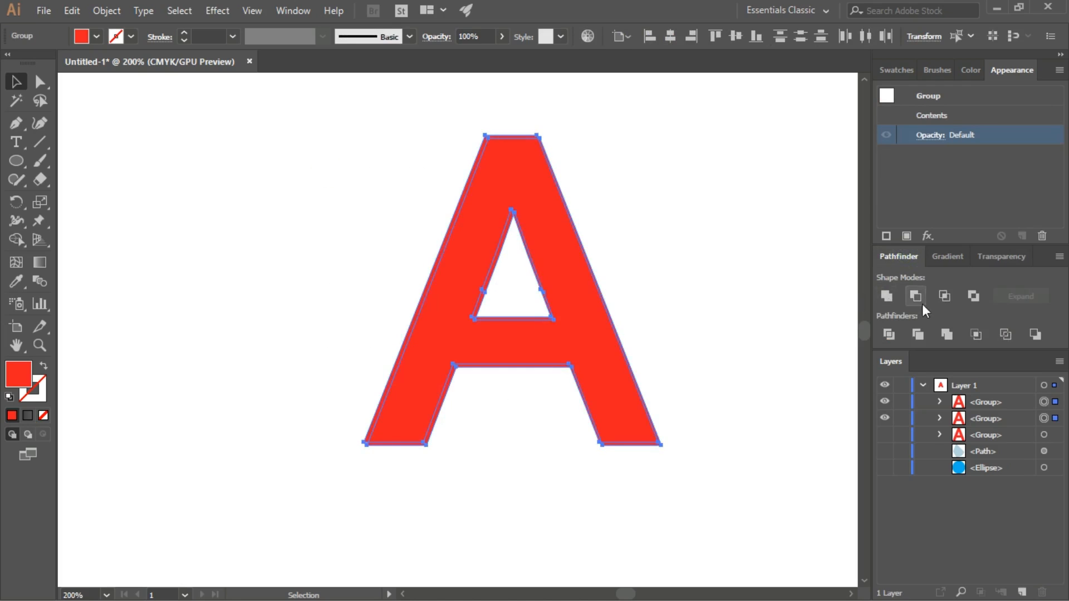
{"action": "left_click", "coordinate": [892, 334]}
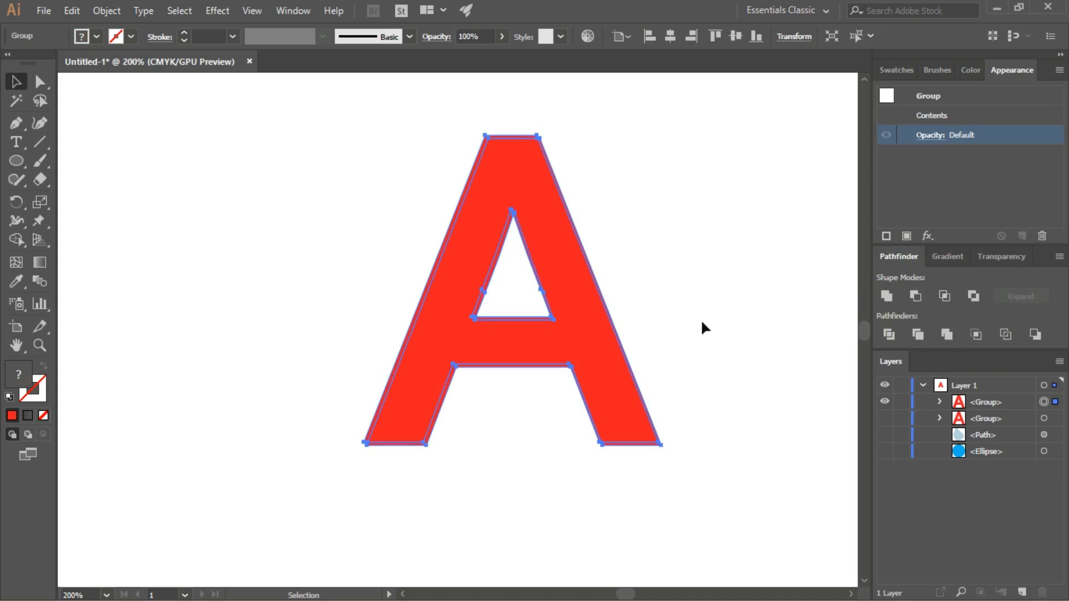
{"action": "right_click", "coordinate": [553, 260]}
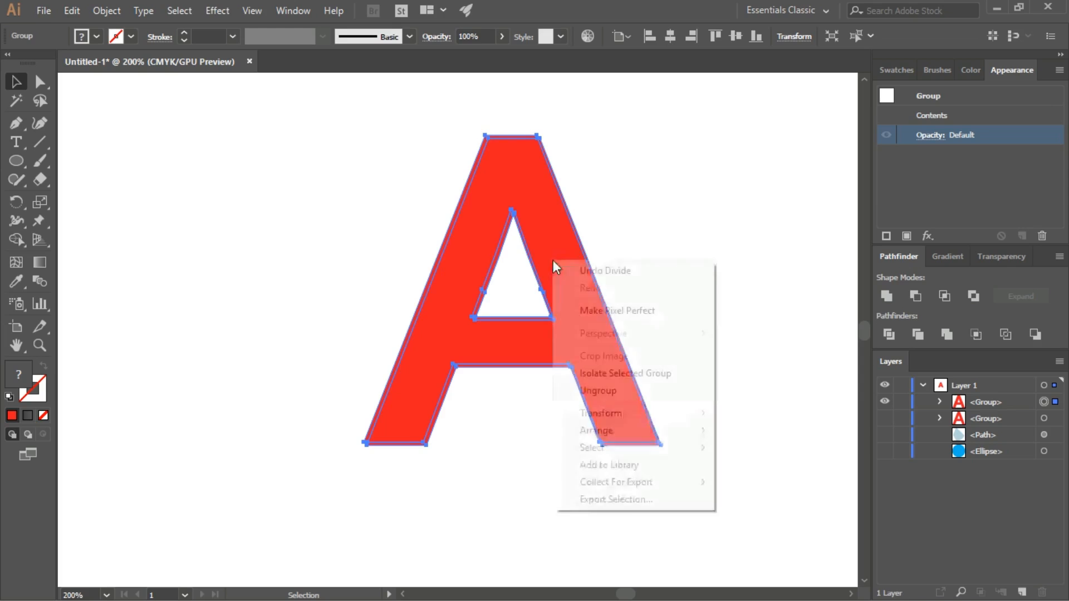
{"action": "left_click", "coordinate": [580, 390]}
- Delete the large central A piece so only the thin strips along the letter's edges remain
{"action": "left_click", "coordinate": [516, 444]}
{"action": "left_click", "coordinate": [527, 344]}
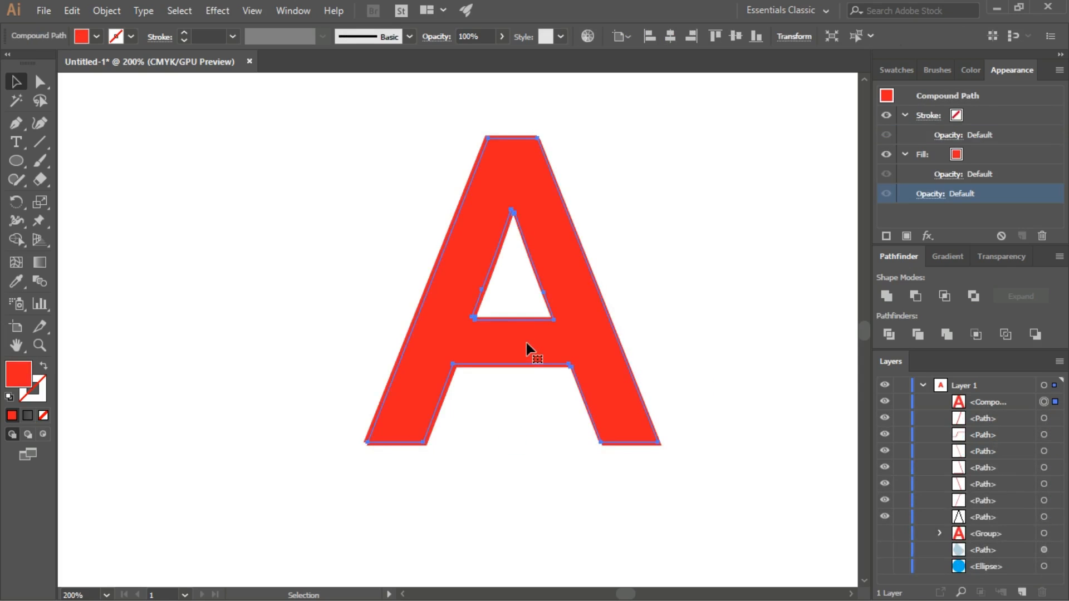
{"action": "key", "text": "Delete"}
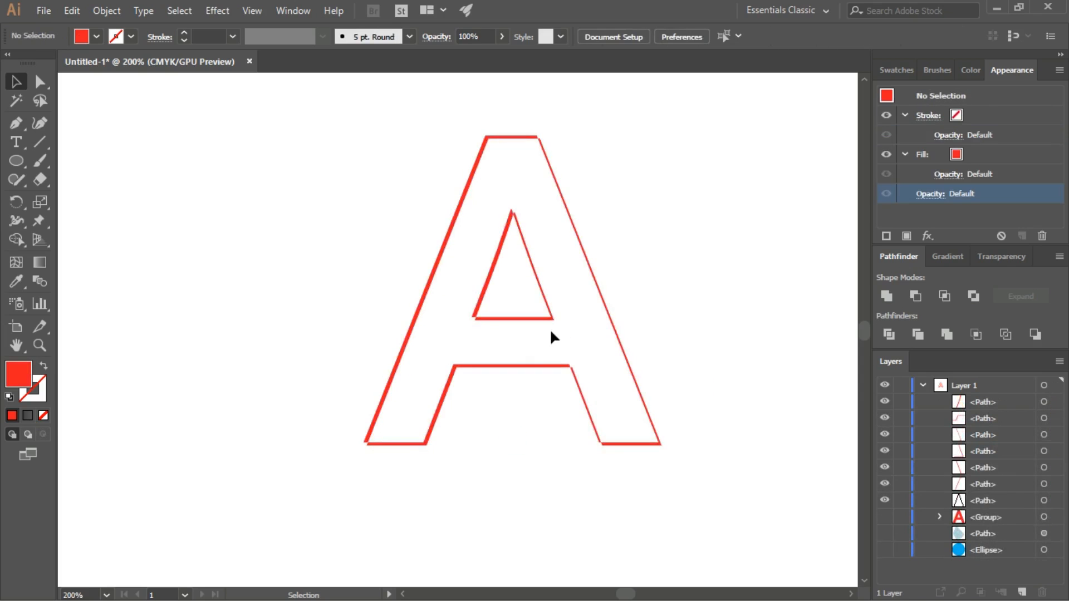
- Fill all the visible thin strips along the letter A's edges with dark grey
{"action": "left_click", "coordinate": [523, 318]}
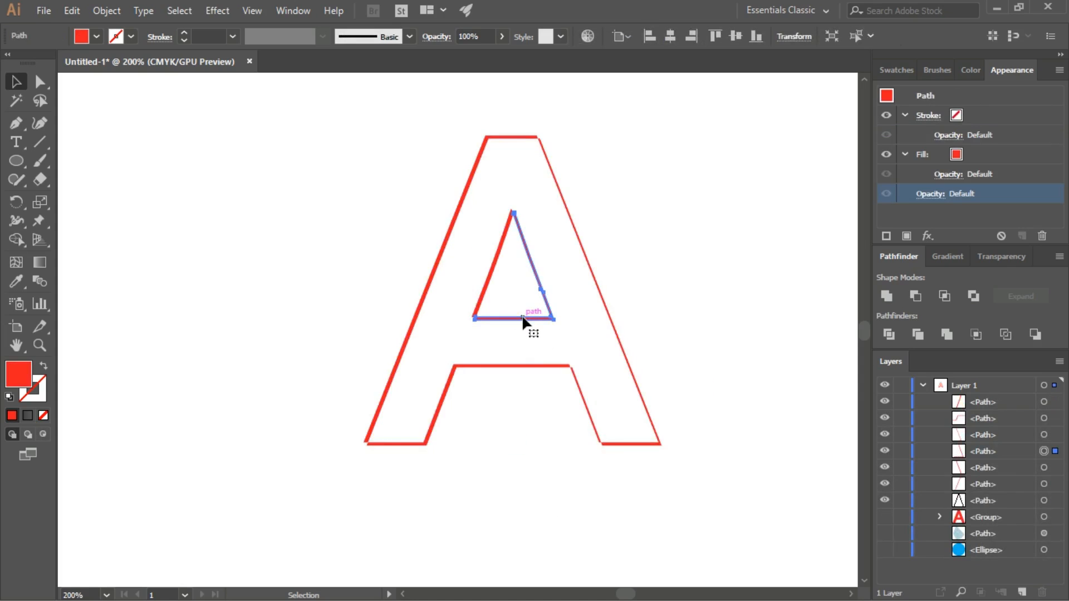
{"action": "left_click", "coordinate": [800, 492]}
{"action": "left_click_drag", "start_coordinate": [351, 225], "coordinate": [548, 427]}
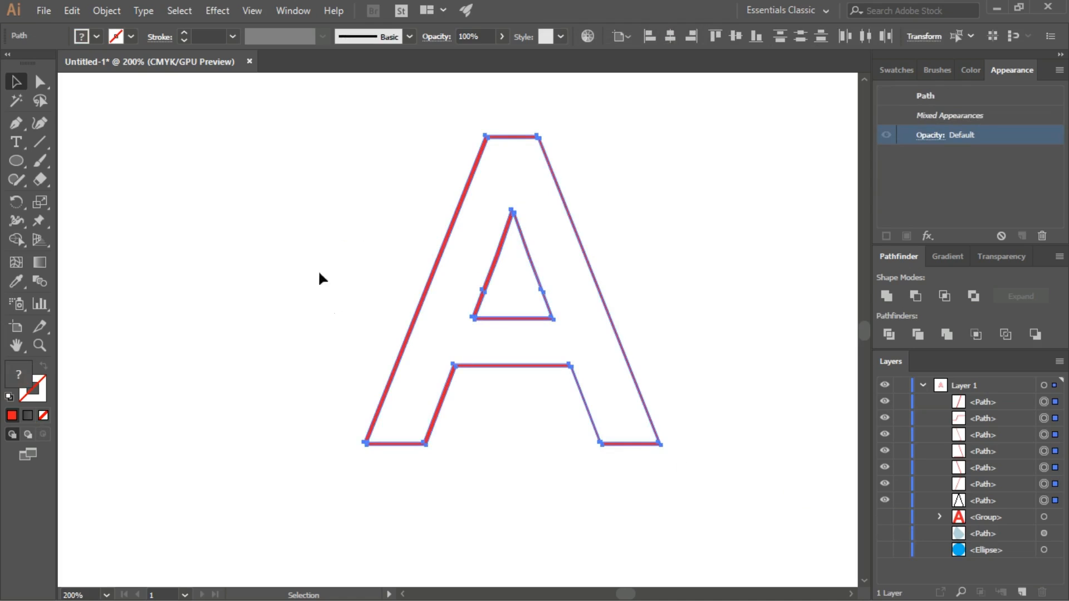
{"action": "left_click", "coordinate": [97, 35]}
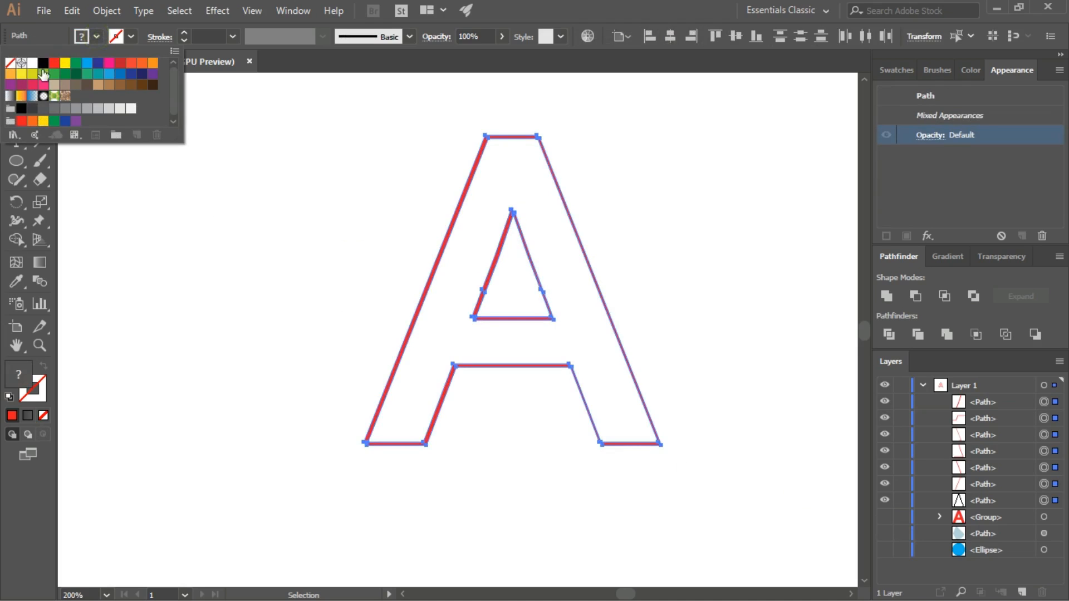
{"action": "left_click", "coordinate": [40, 115]}
{"action": "left_click", "coordinate": [228, 281]}
- Delete the dark triangle filling the opening of the letter and show the red A group again
{"action": "left_click", "coordinate": [501, 305]}
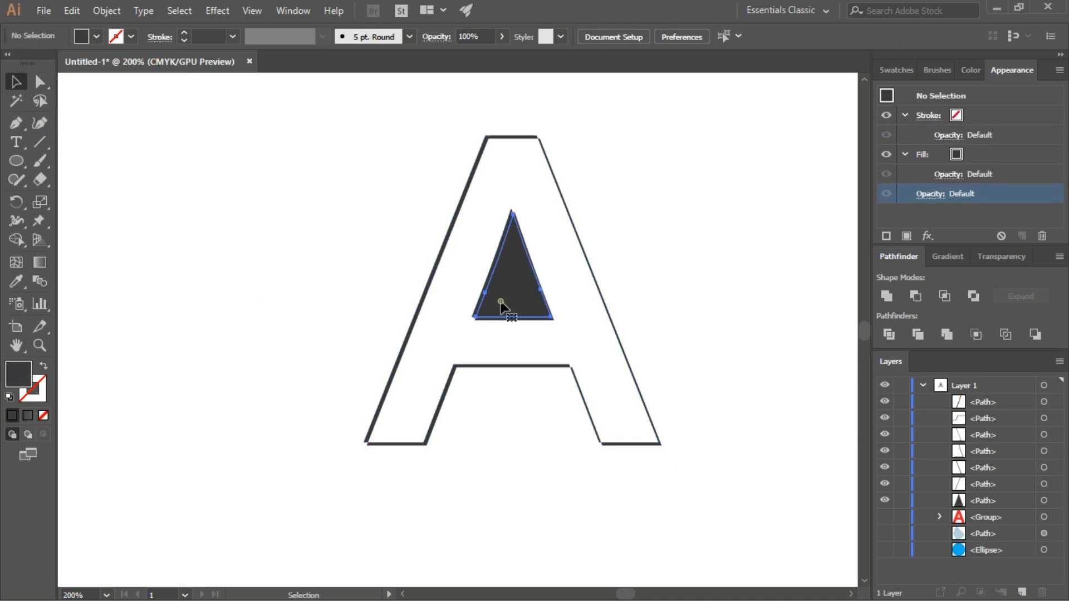
{"action": "key", "text": "Delete"}
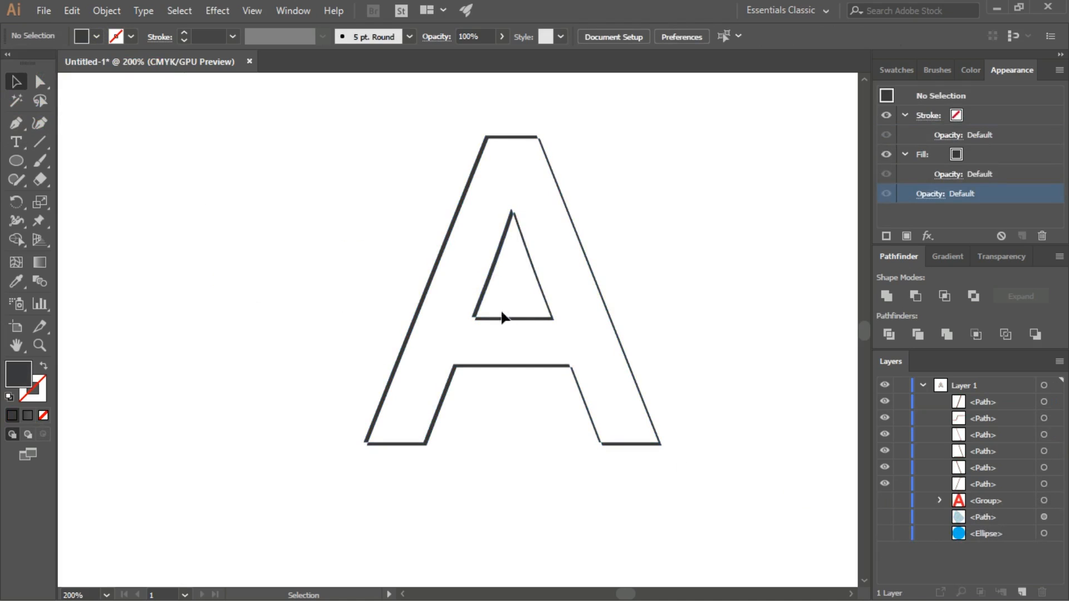
{"action": "left_click", "coordinate": [885, 500]}
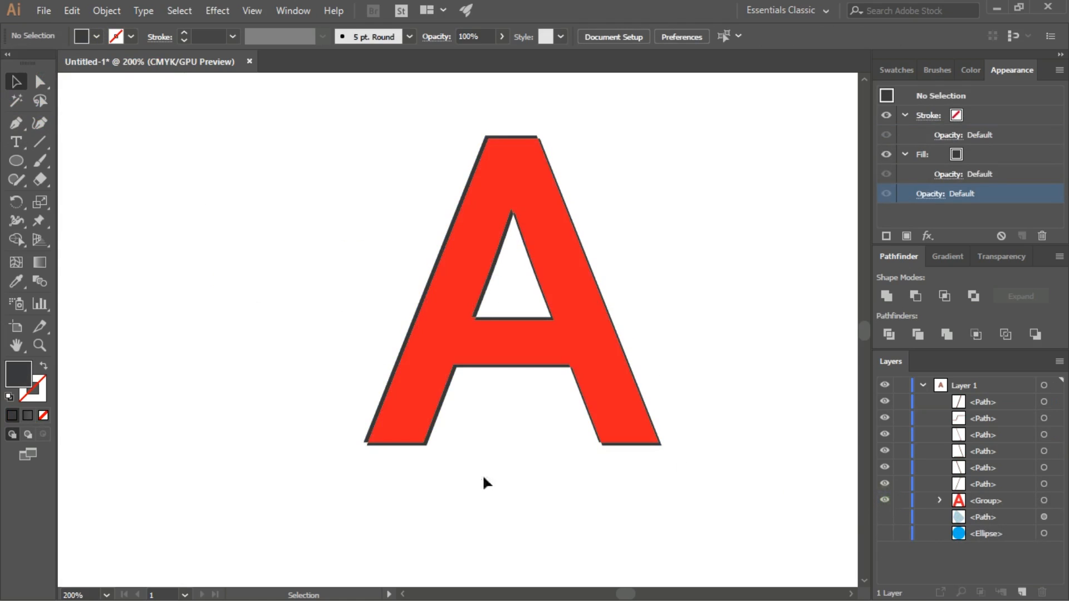
- Delete the strips along the A's top and outer left edge, the opening's right and bottom edges, and the right leg's inner edge
{"action": "left_click", "coordinate": [388, 379]}
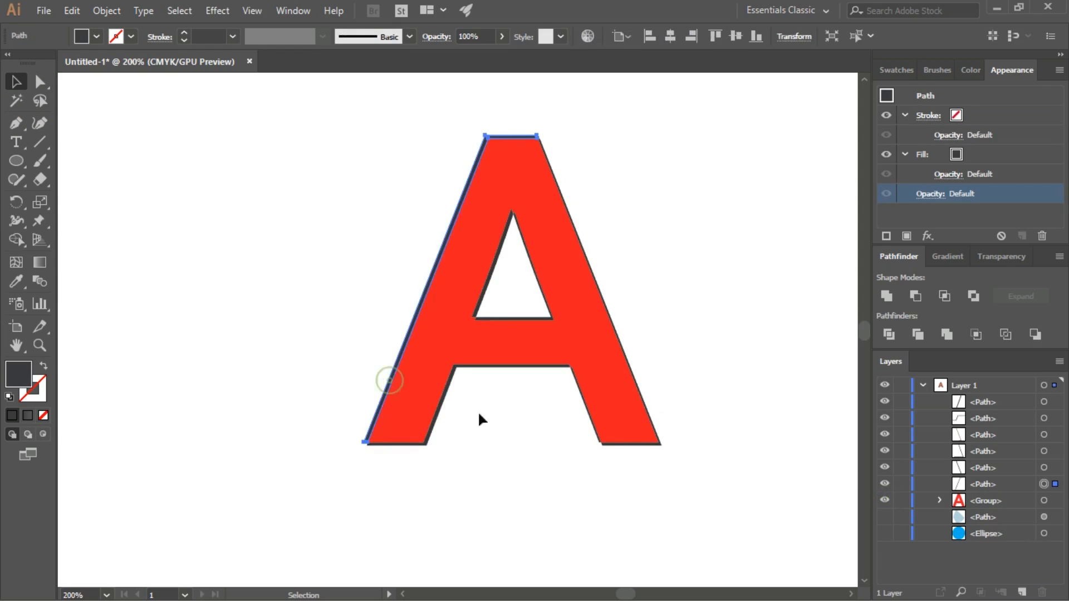
{"action": "key", "text": "Delete"}
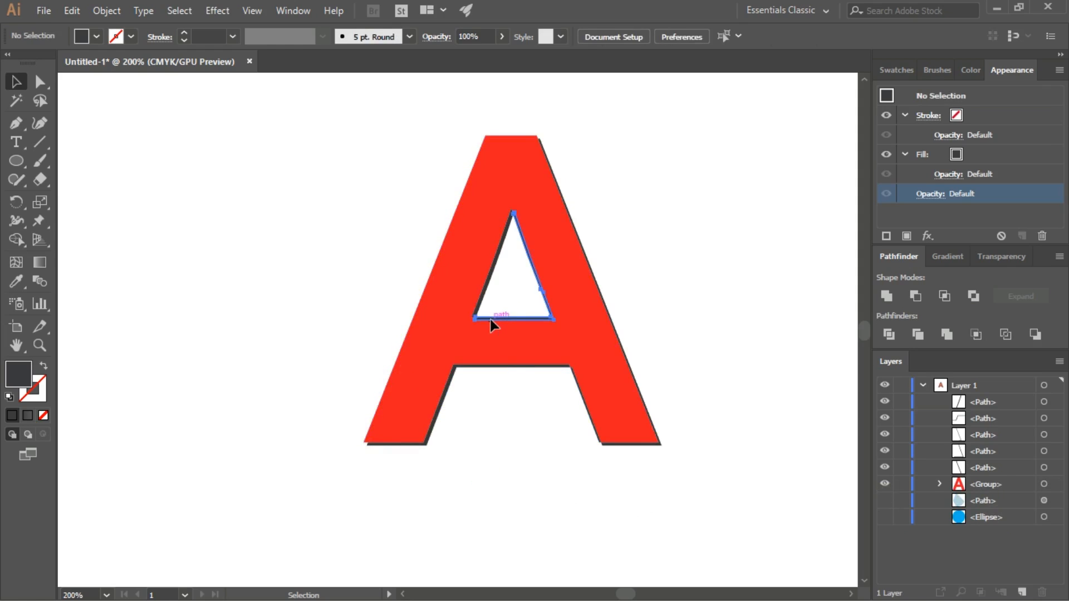
{"action": "left_click", "coordinate": [490, 319]}
{"action": "key", "text": "Delete"}
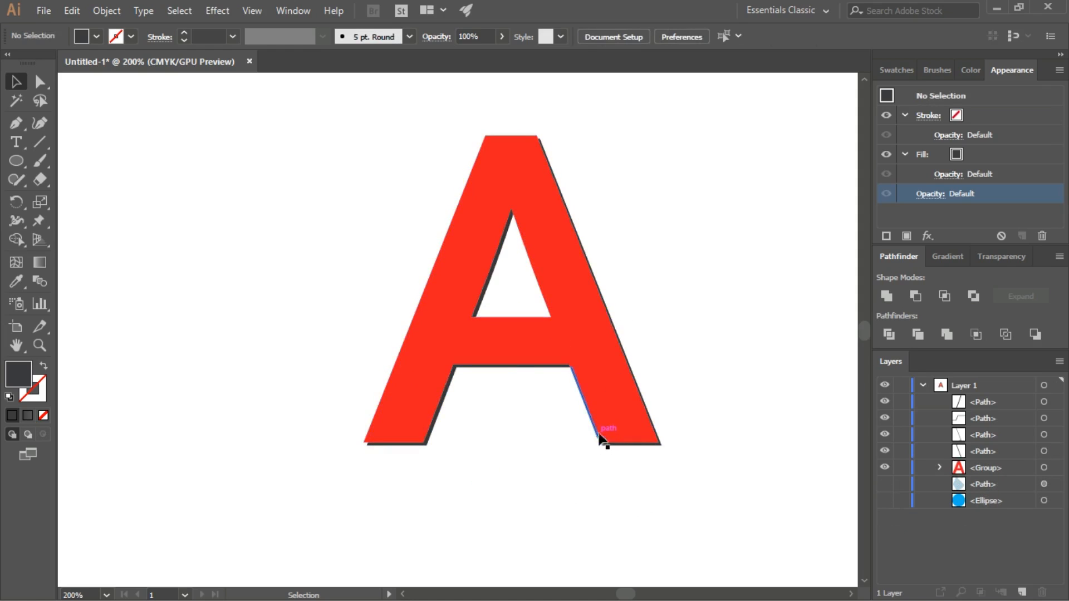
{"action": "left_click", "coordinate": [600, 440]}
{"action": "key", "text": "Delete"}
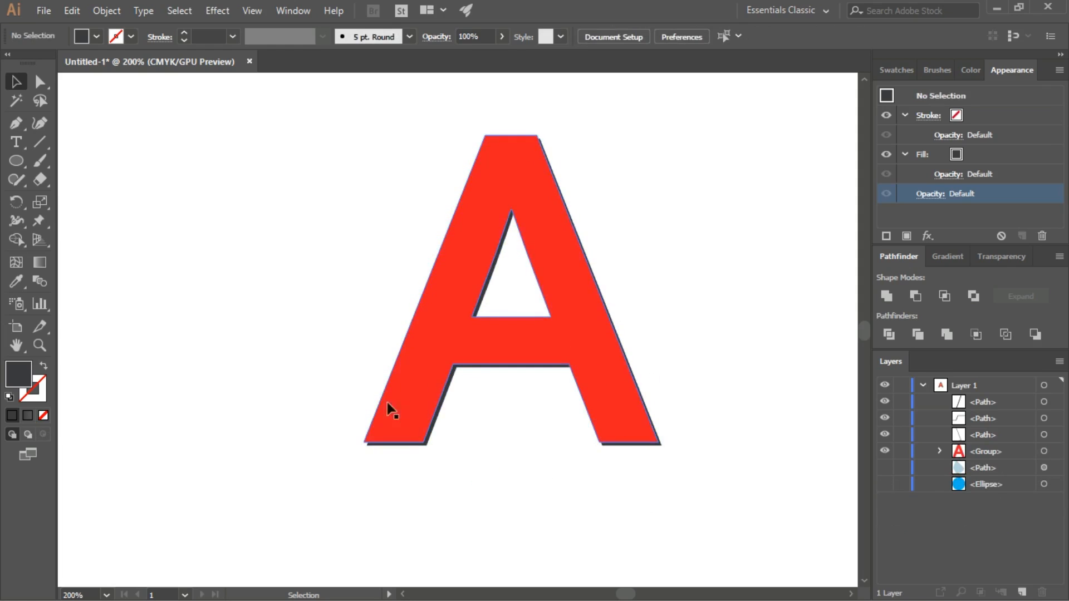
- Show the blue circle and long shadow to check the strips against them, and hide both again
{"action": "left_click", "coordinate": [884, 484]}
{"action": "left_click", "coordinate": [885, 468]}
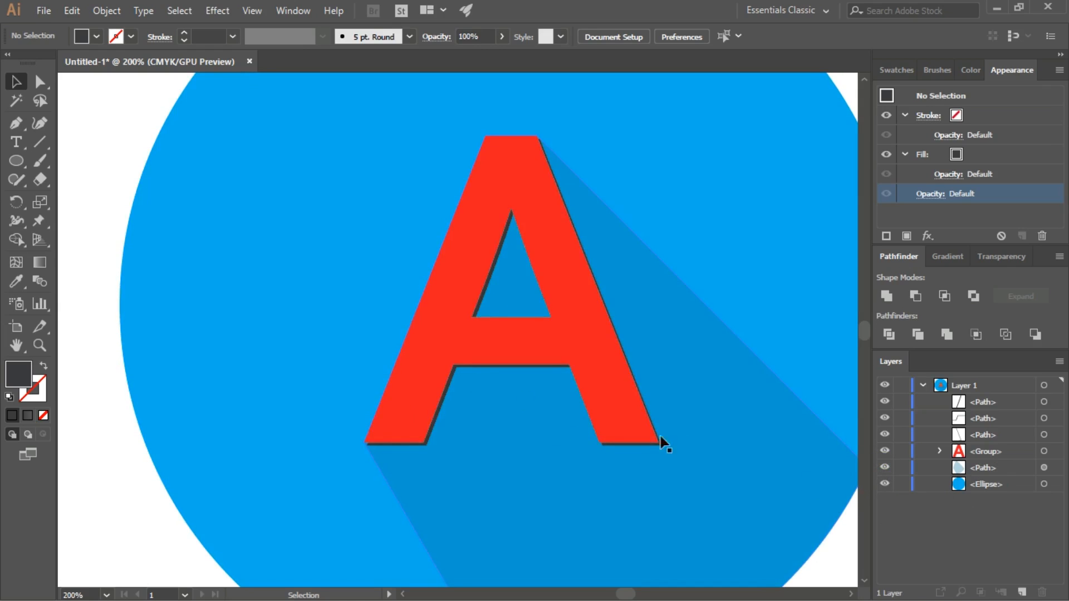
{"action": "left_click_drag", "start_coordinate": [885, 468], "coordinate": [884, 484]}
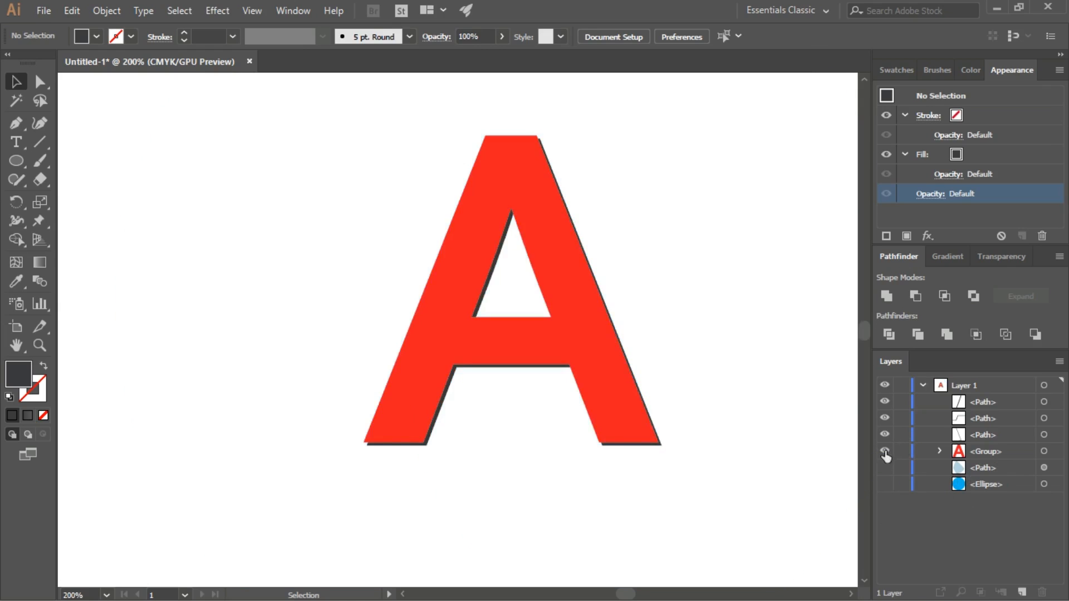
- Hide the red A group and group the three remaining dark grey strips
{"action": "left_click", "coordinate": [884, 451]}
{"action": "left_click_drag", "start_coordinate": [350, 140], "coordinate": [708, 473]}
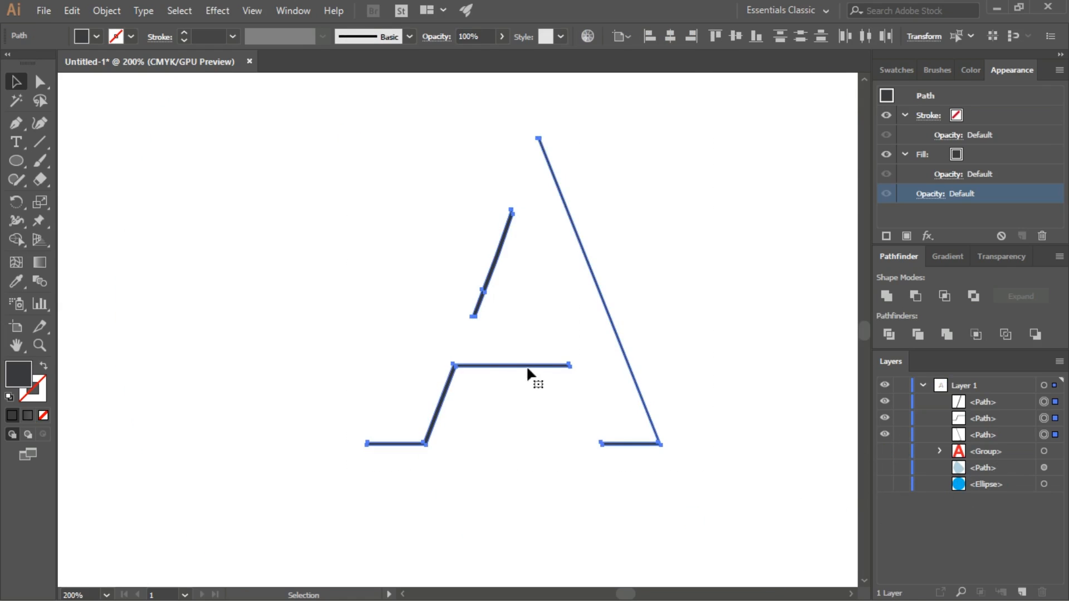
{"action": "right_click", "coordinate": [516, 363]}
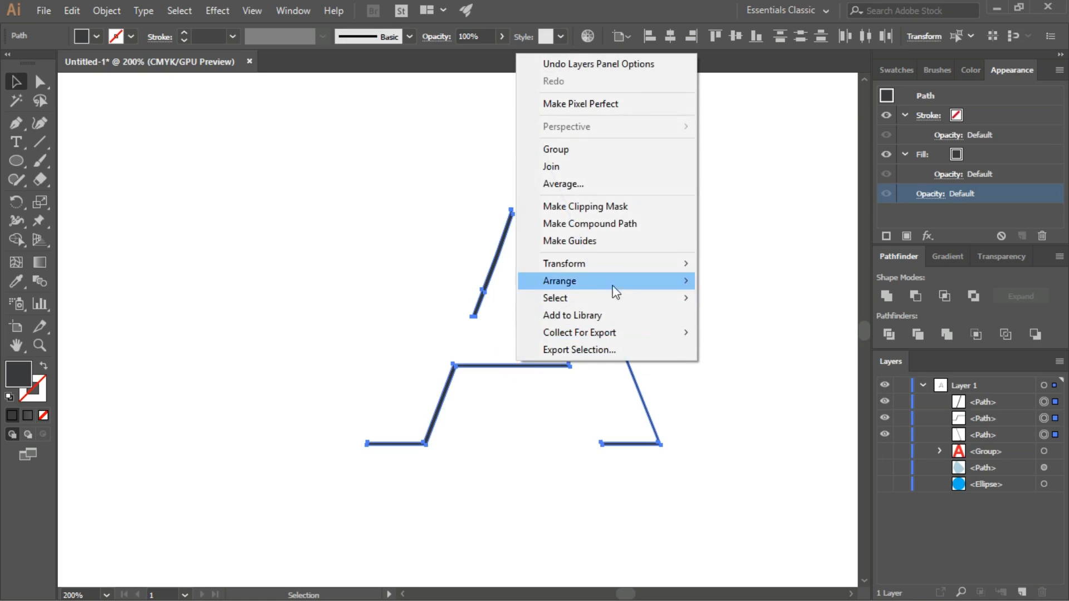
{"action": "left_click", "coordinate": [593, 150]}
- Set the strip group's opacity to 75% and deselect it
{"action": "left_click", "coordinate": [1027, 256]}
{"action": "left_click", "coordinate": [1032, 281]}
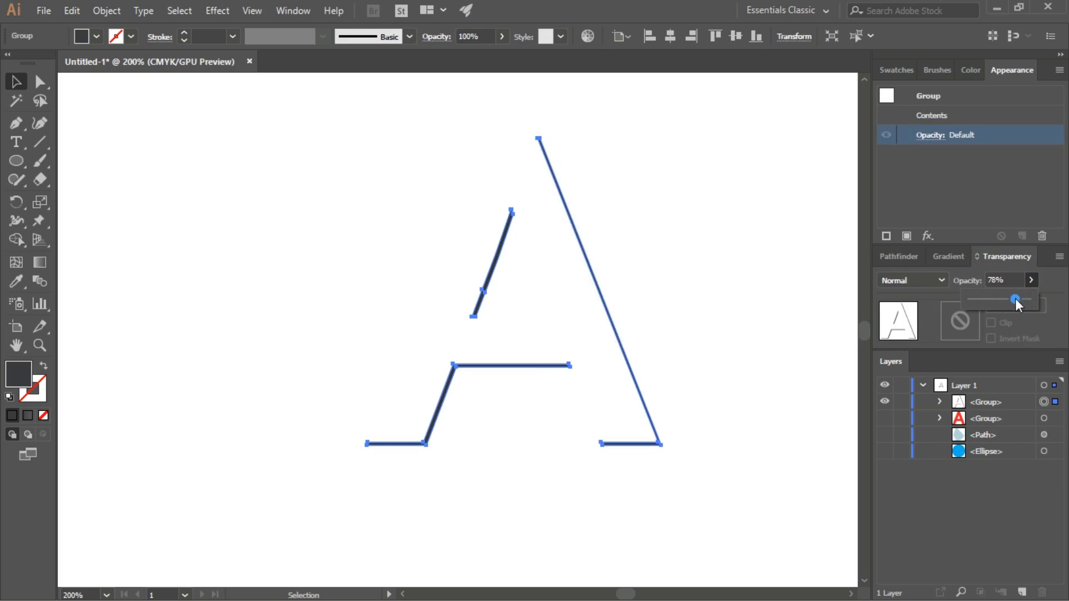
{"action": "left_click", "coordinate": [800, 323]}
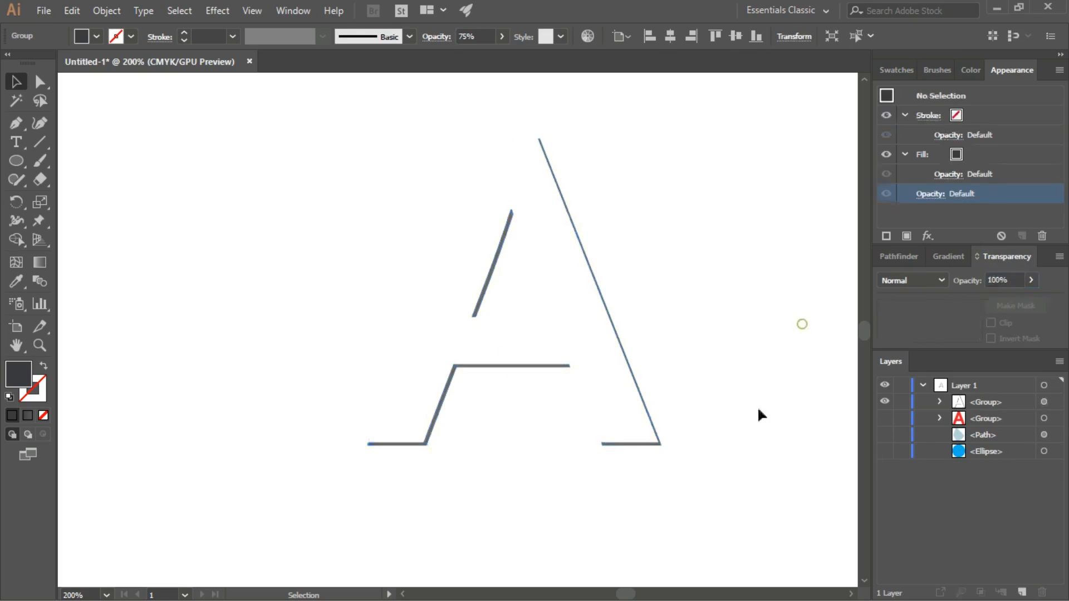
- Send the strip group backward one level so it sits behind the red A group
{"action": "right_click", "coordinate": [562, 365]}
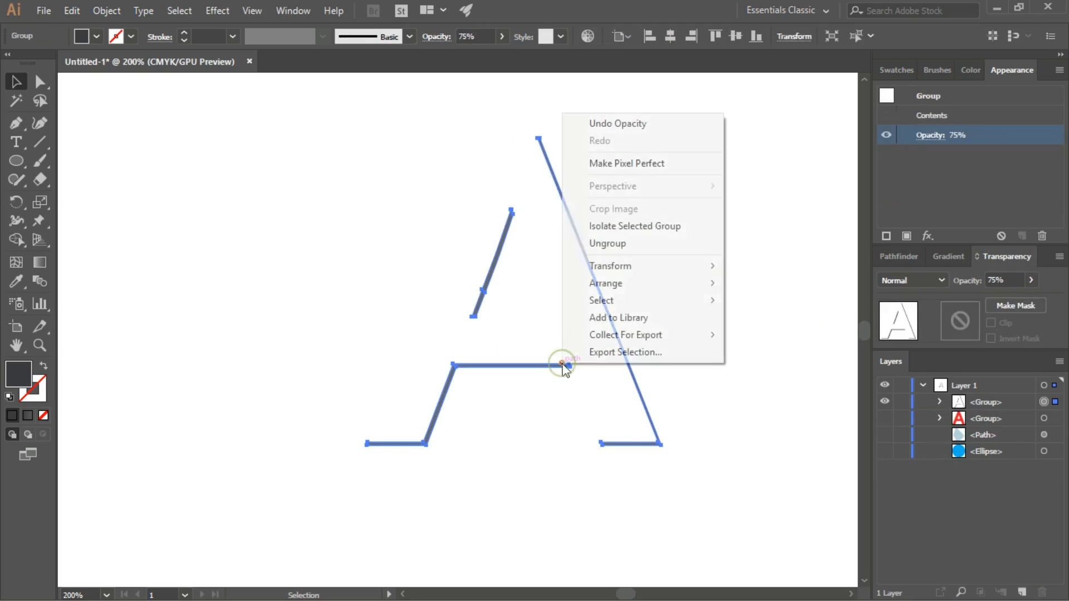
{"action": "mouse_move", "coordinate": [619, 287]}
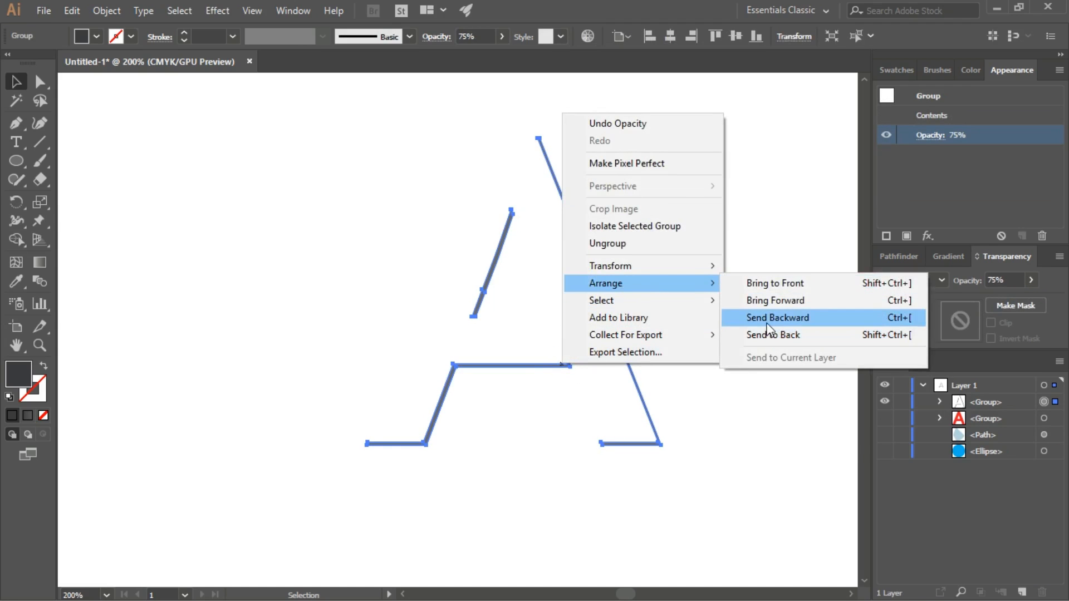
{"action": "left_click", "coordinate": [771, 317]}
{"action": "left_click", "coordinate": [758, 389]}
- Make the red A group, the long shadow and the blue circle visible again
{"action": "left_click", "coordinate": [885, 401]}
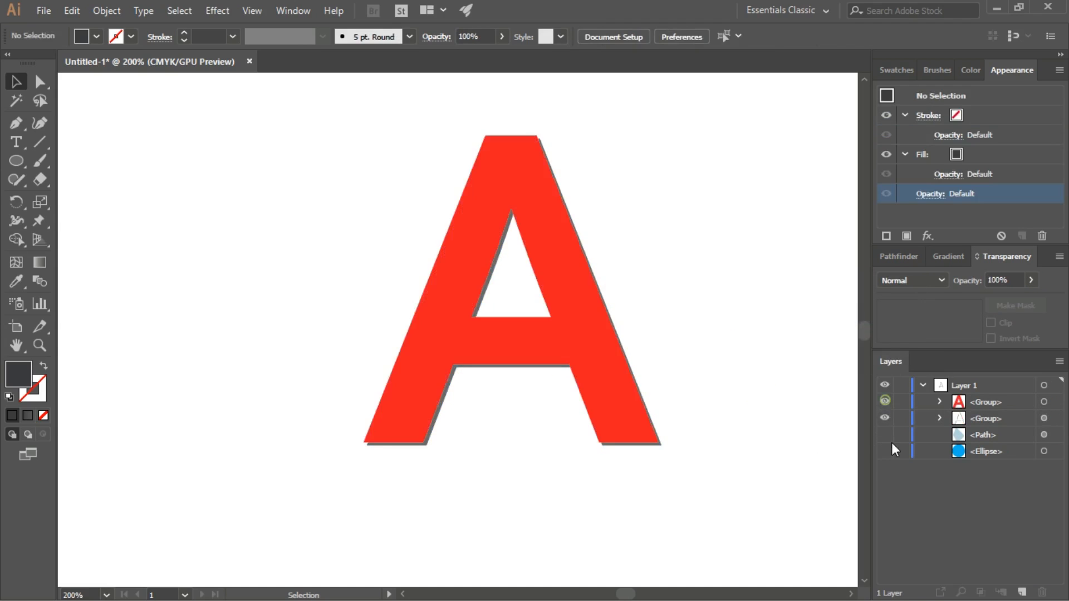
{"action": "left_click", "coordinate": [885, 435]}
{"action": "left_click", "coordinate": [885, 451]}
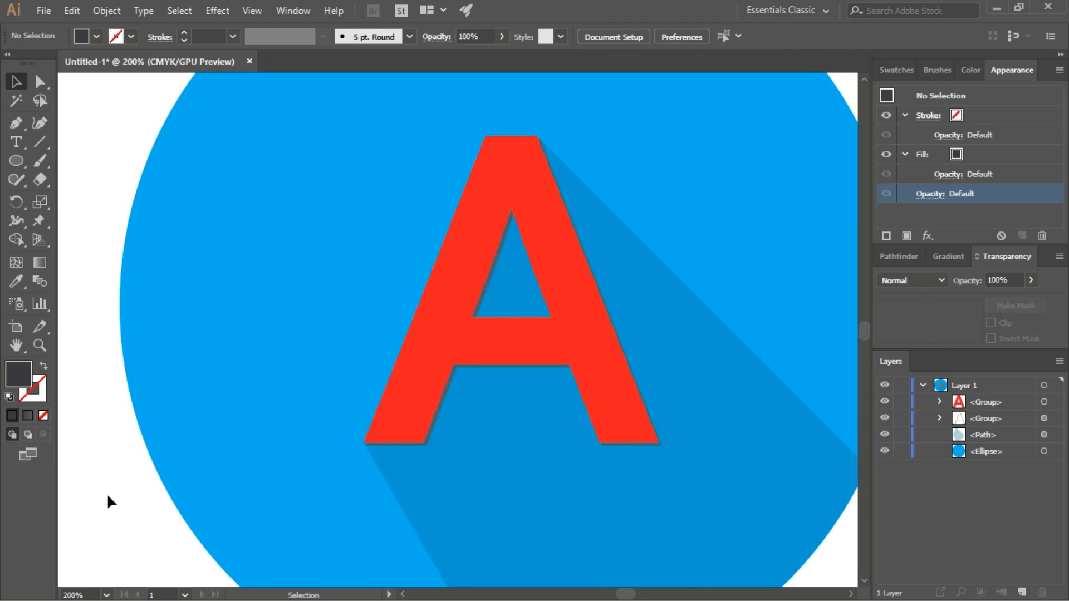
{"action": "scroll", "coordinate": [148, 506], "scroll_direction": "down", "scroll_amount": 1}
{"action": "left_click_drag", "start_coordinate": [205, 478], "coordinate": [263, 443]}
{"action": "scroll", "coordinate": [267, 441], "scroll_direction": "down", "scroll_amount": 1}
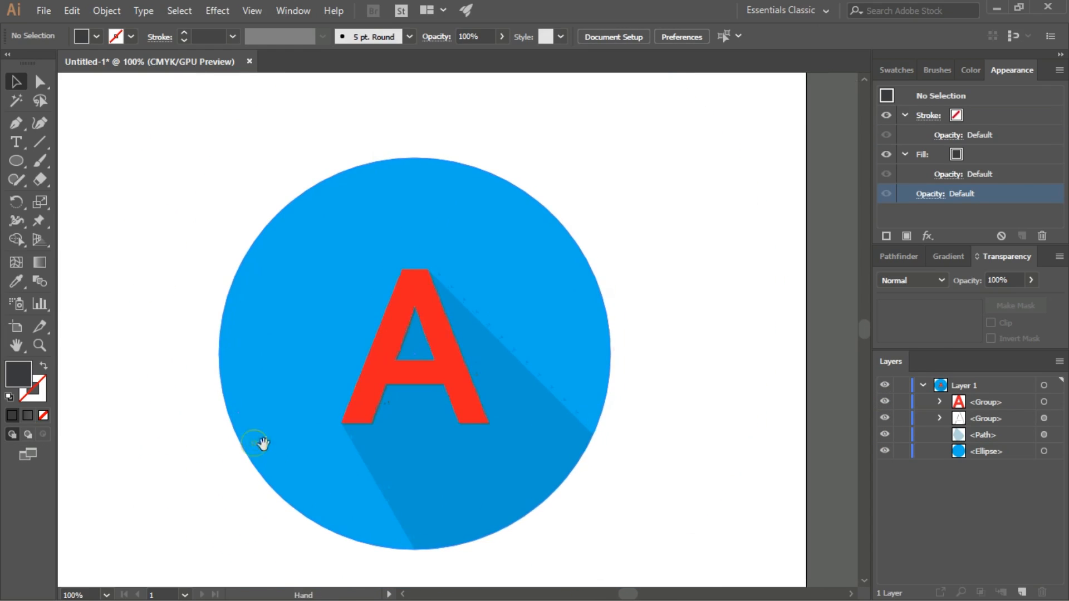
- Toggle the red A group's visibility to examine the edge strips beneath it
{"action": "left_click", "coordinate": [886, 402]}
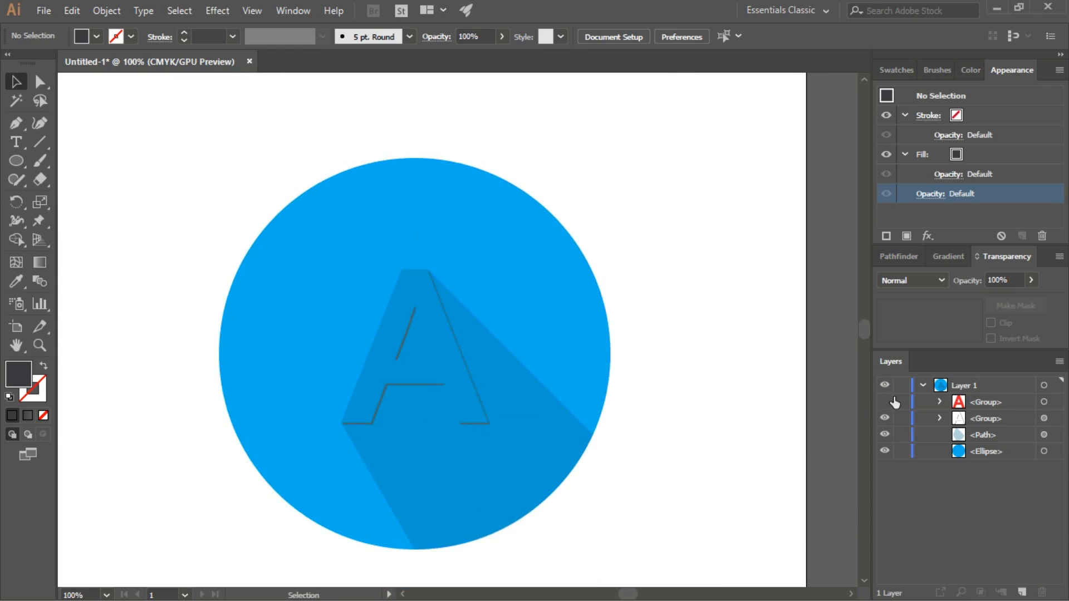
{"action": "left_click", "coordinate": [886, 401]}
{"action": "left_click", "coordinate": [886, 401]}
{"action": "left_click", "coordinate": [886, 402]}
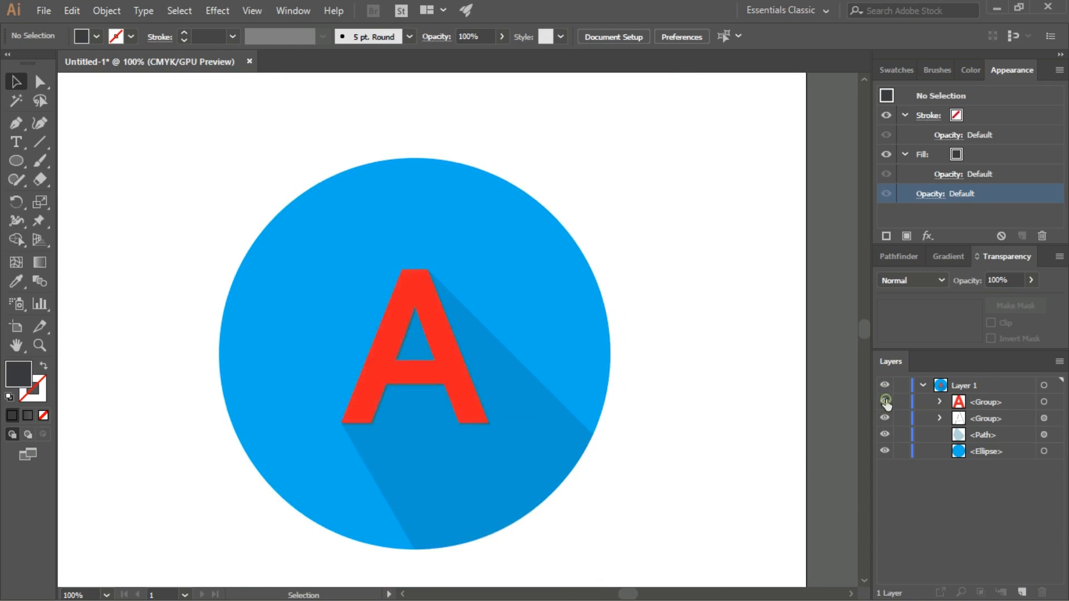
- Copy the complete icon artwork, including circle, long shadow, strips and letter A, and deselect it
{"action": "left_click", "coordinate": [635, 467]}
{"action": "scroll", "coordinate": [693, 473], "scroll_direction": "down", "scroll_amount": 1}
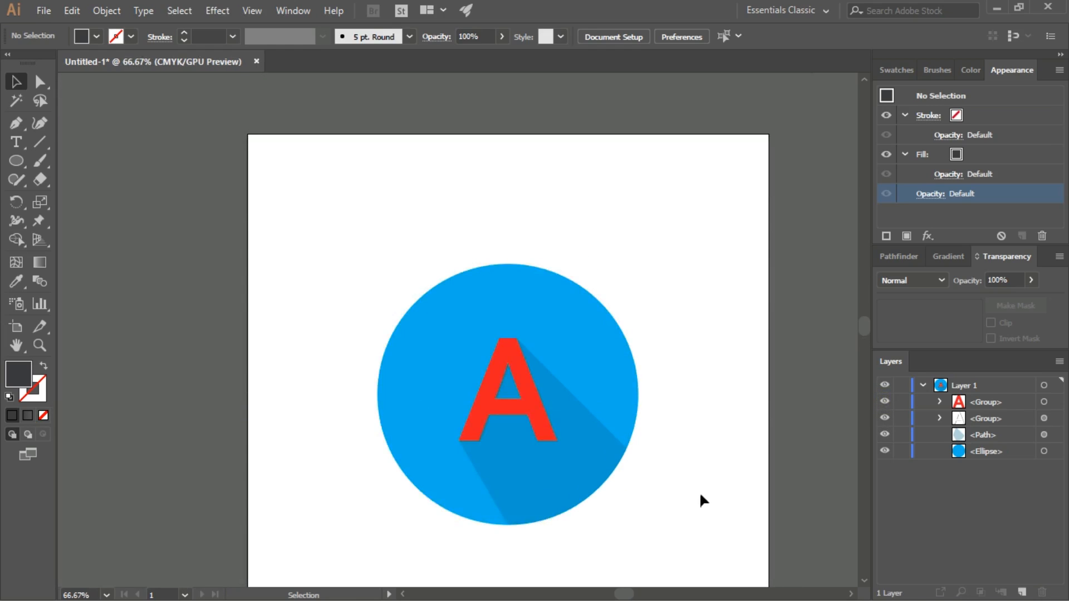
{"action": "key", "text": "space"}
{"action": "left_click_drag", "start_coordinate": [700, 494], "coordinate": [675, 444]}
{"action": "left_click_drag", "start_coordinate": [310, 195], "coordinate": [632, 468]}
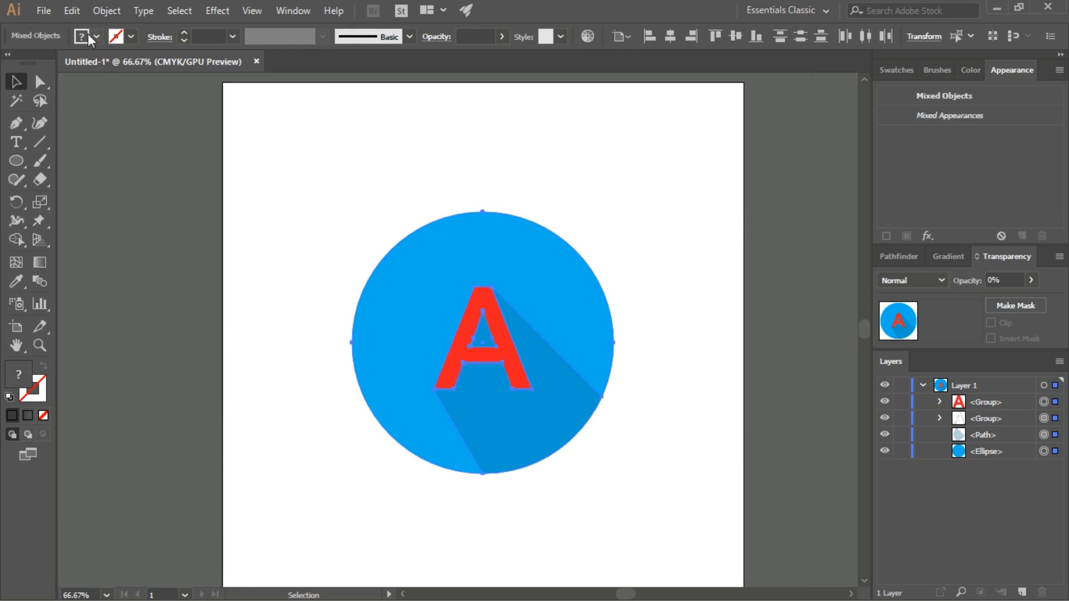
{"action": "left_click", "coordinate": [72, 10]}
{"action": "left_click", "coordinate": [122, 85]}
{"action": "left_click", "coordinate": [70, 11]}
{"action": "left_click", "coordinate": [546, 165]}
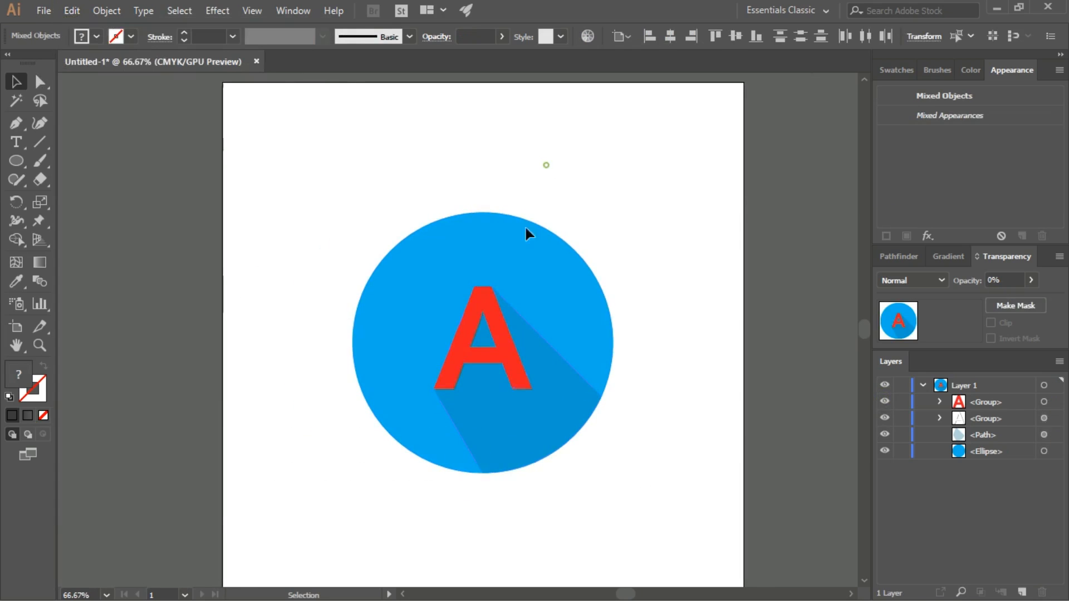
- Select all parts of the icon and combine them into one group
{"action": "left_click_drag", "start_coordinate": [277, 191], "coordinate": [644, 483]}
{"action": "right_click", "coordinate": [561, 401]}
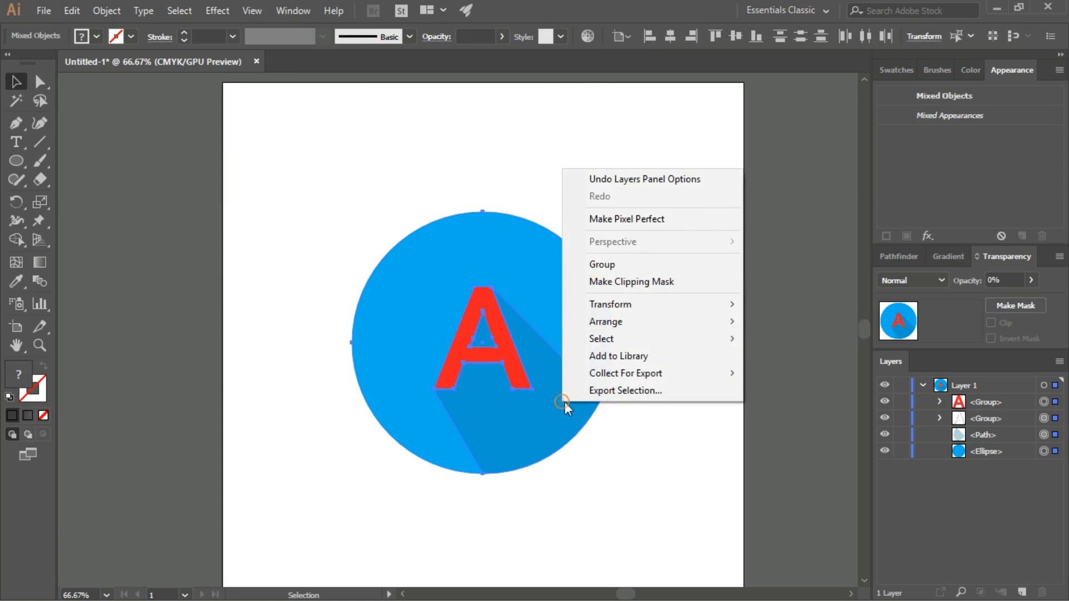
{"action": "left_click", "coordinate": [622, 265]}
- Move the grouped icon off the left side of the artboard and paste the copied artwork in front at its original position
{"action": "left_click_drag", "start_coordinate": [589, 359], "coordinate": [198, 357]}
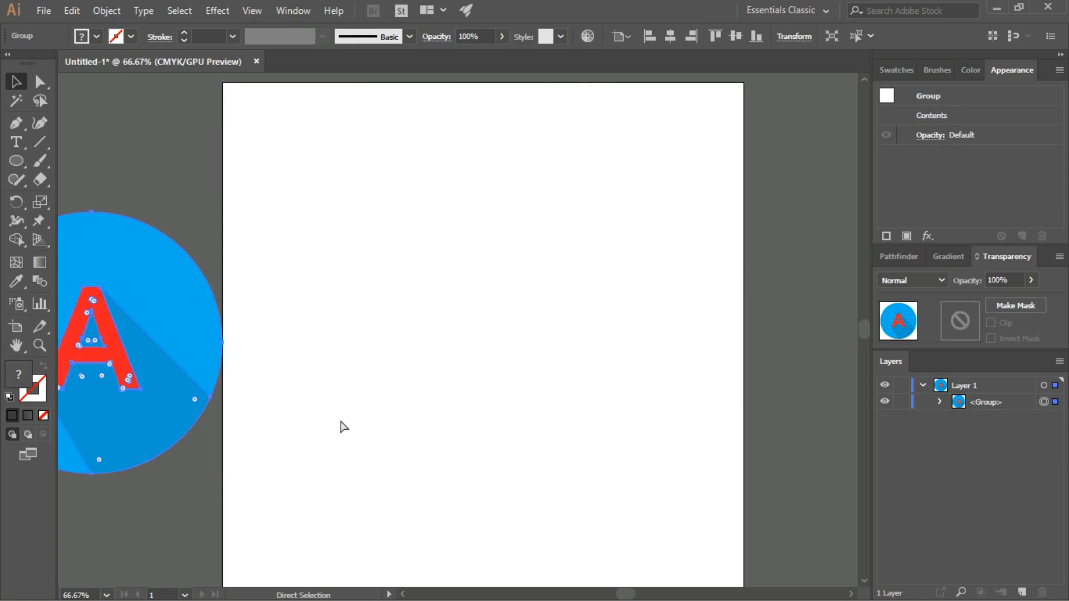
{"action": "key", "text": "ctrl+f"}
{"action": "left_click", "coordinate": [559, 504]}
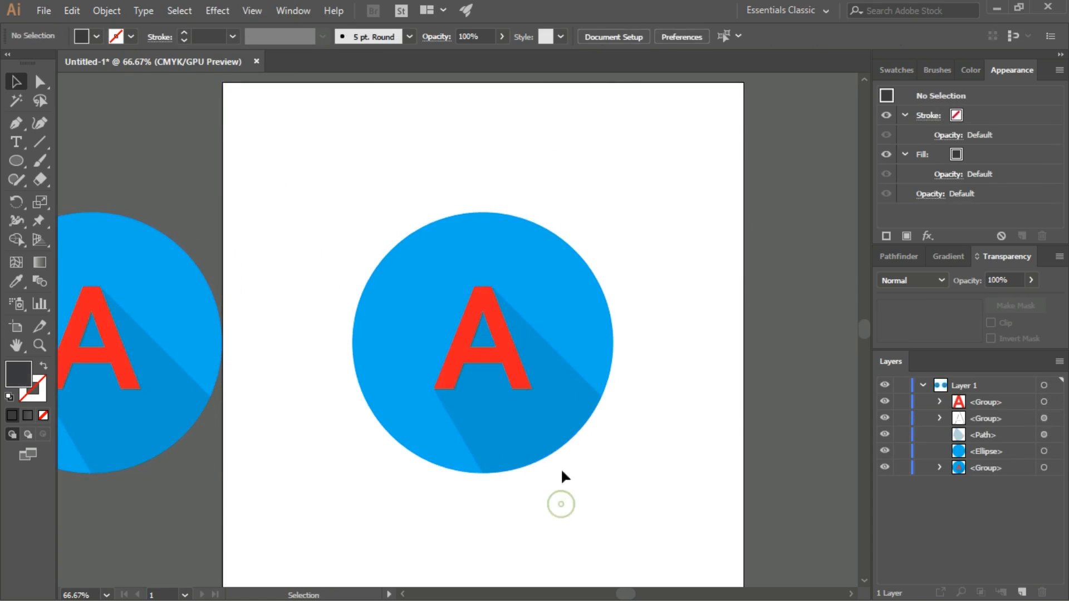
- Fill the pasted icon's circle with a dark green swatch
{"action": "left_click", "coordinate": [583, 333]}
{"action": "left_click", "coordinate": [104, 8]}
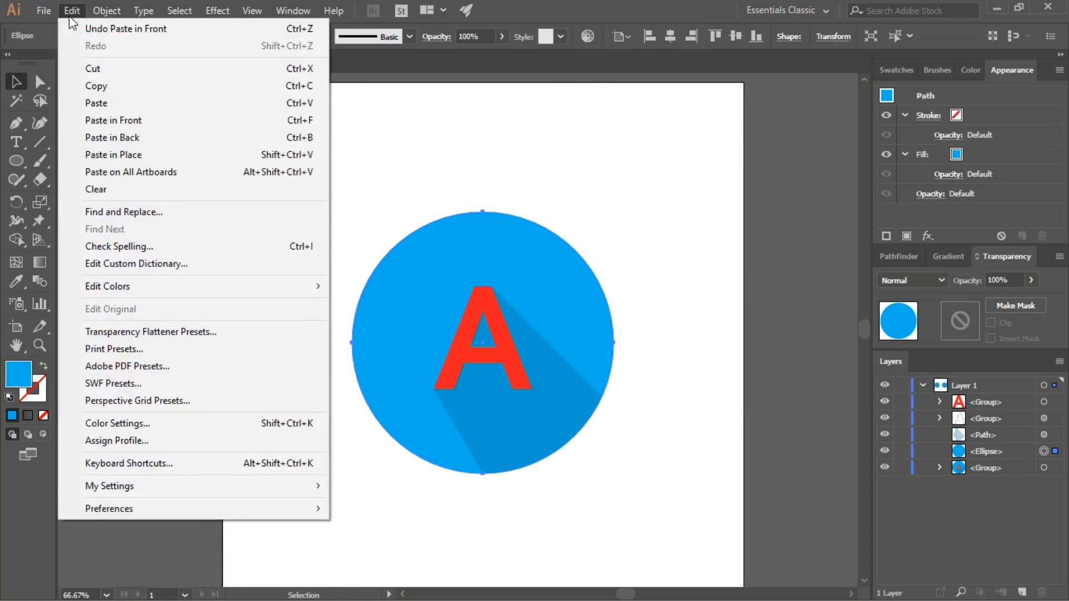
{"action": "left_click", "coordinate": [370, 99]}
{"action": "left_click", "coordinate": [370, 99]}
{"action": "left_click", "coordinate": [377, 261]}
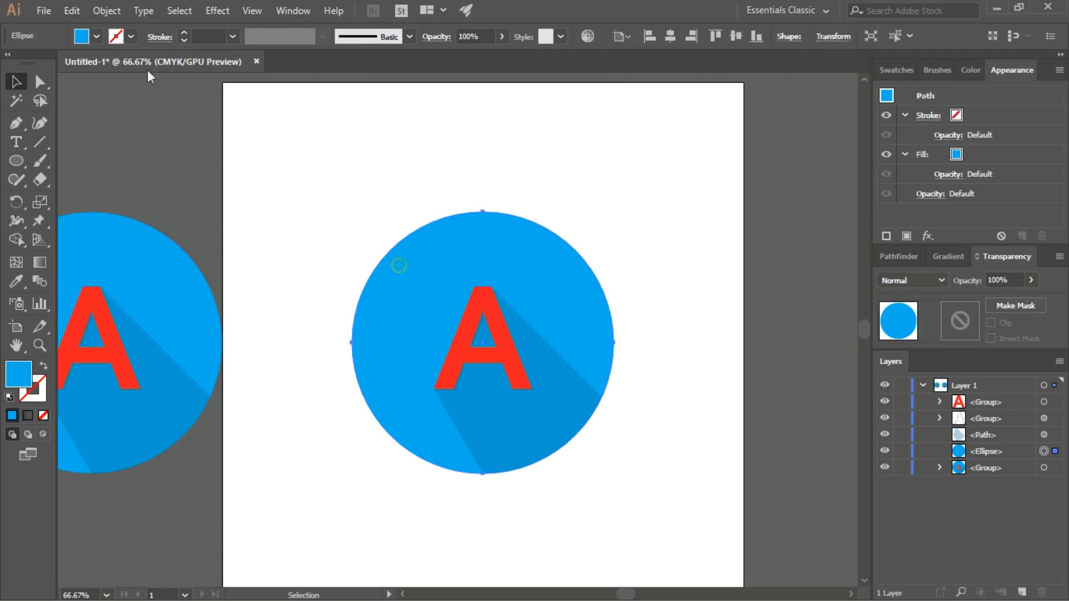
{"action": "left_click", "coordinate": [97, 37]}
{"action": "left_click", "coordinate": [74, 75]}
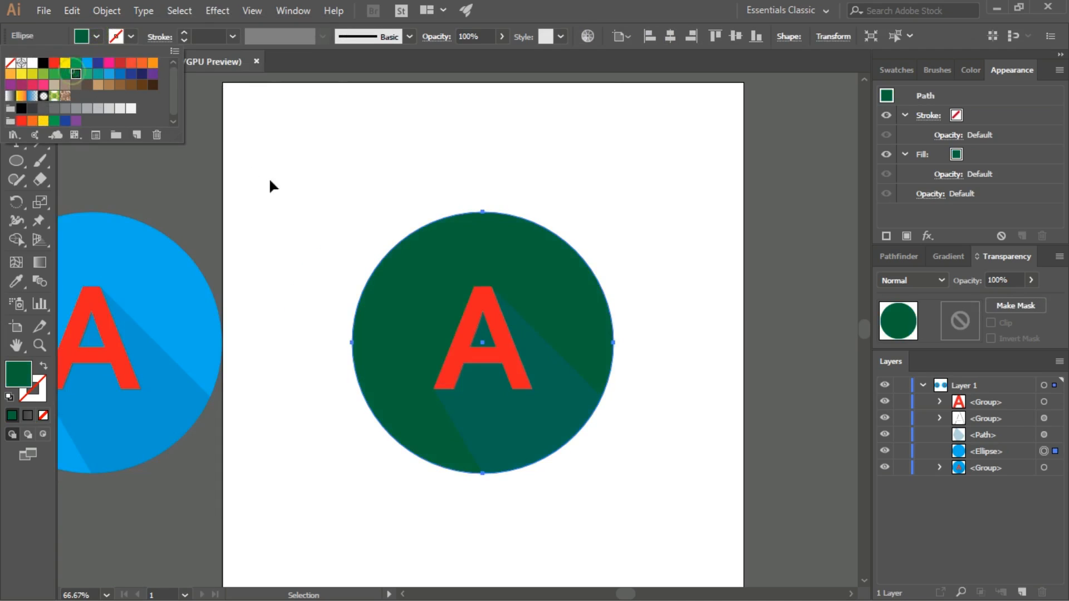
{"action": "left_click", "coordinate": [293, 205]}
- Change the fill of the pasted icon's circle to a lighter bluish green swatch and deselect it
{"action": "left_click", "coordinate": [546, 373]}
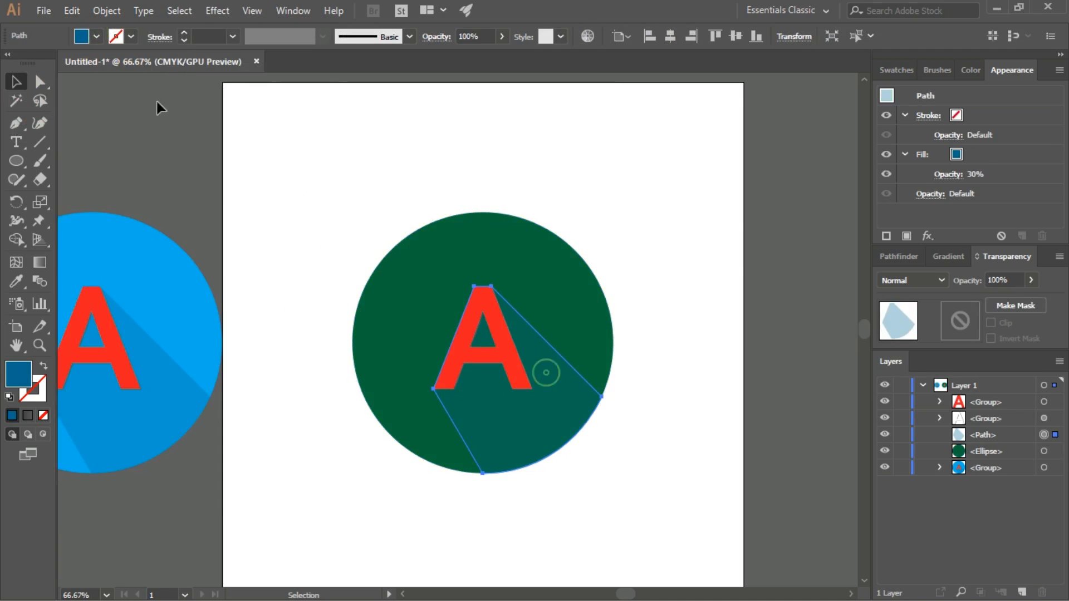
{"action": "left_click", "coordinate": [417, 263]}
{"action": "left_click", "coordinate": [97, 37]}
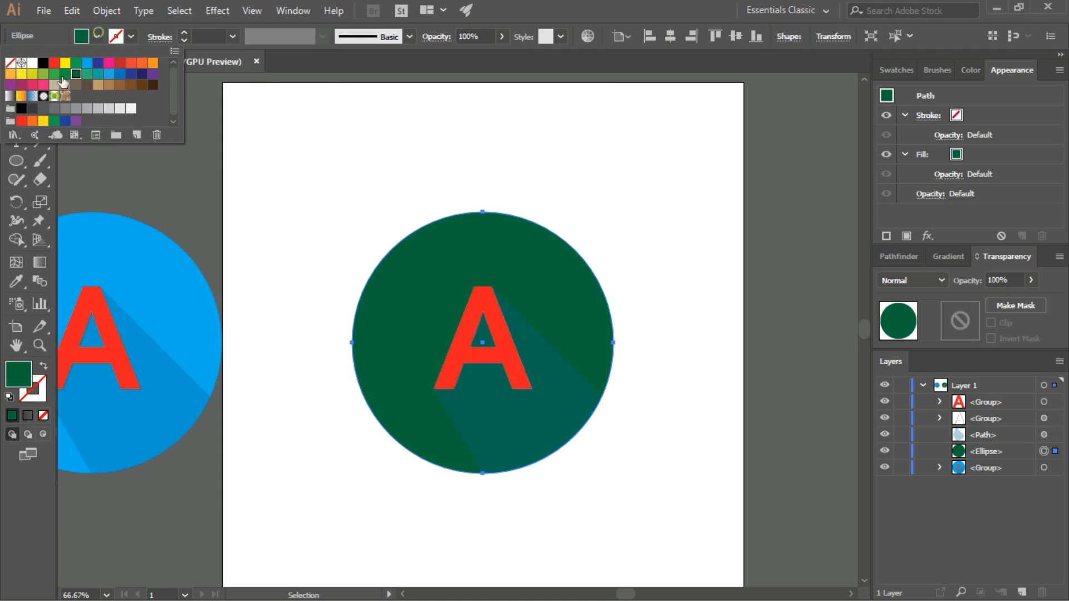
{"action": "left_click", "coordinate": [86, 74]}
{"action": "left_click", "coordinate": [312, 208]}
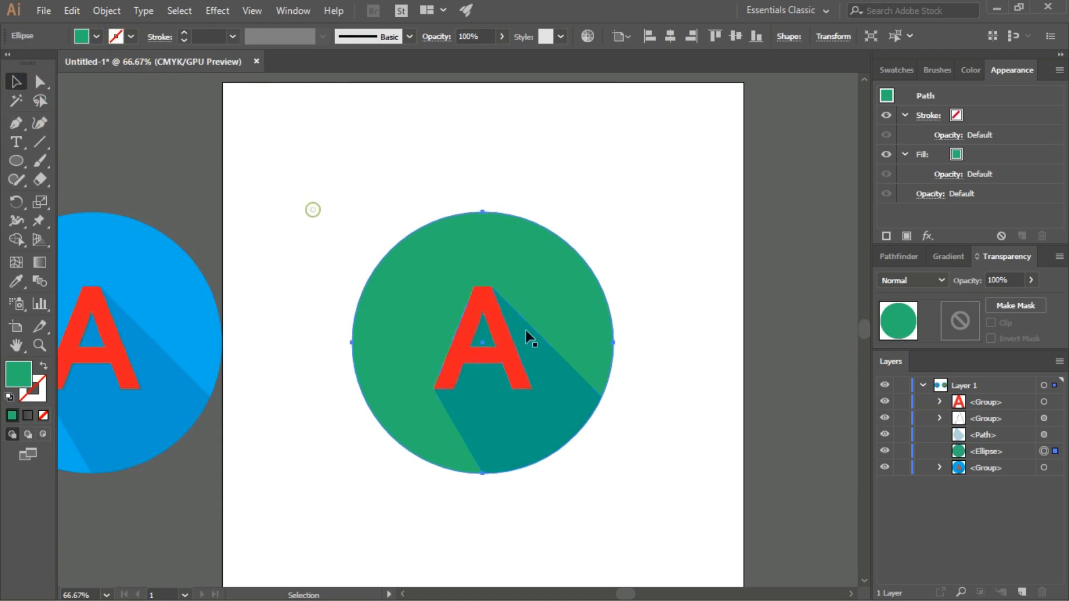
- Try a dark green swatch as the fill of the green icon's letter A, and undo it
{"action": "left_click", "coordinate": [494, 313]}
{"action": "left_click", "coordinate": [96, 37]}
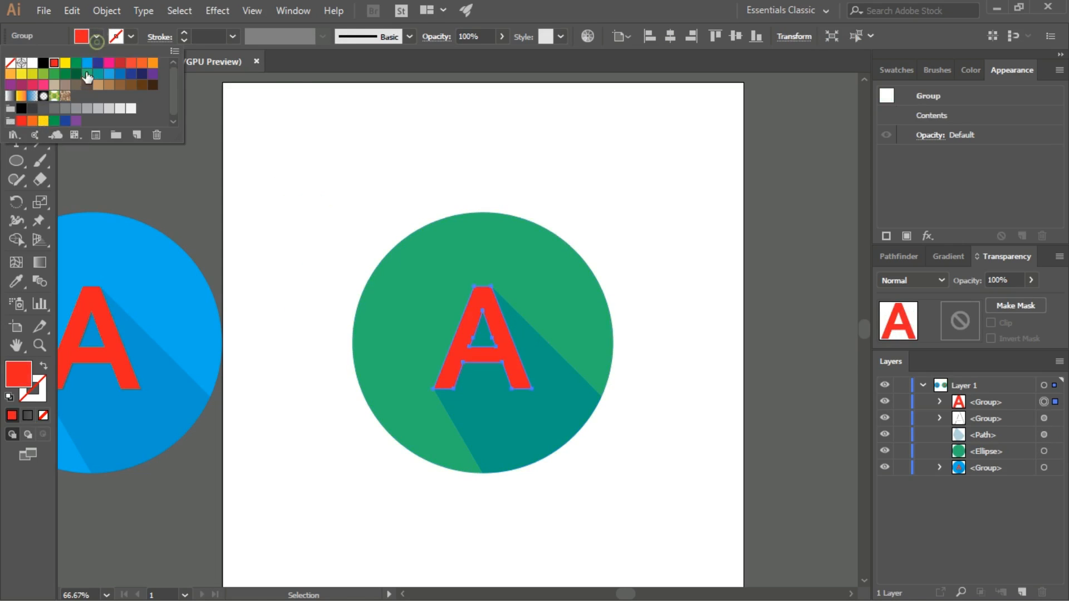
{"action": "left_click", "coordinate": [77, 74]}
{"action": "left_click", "coordinate": [284, 221]}
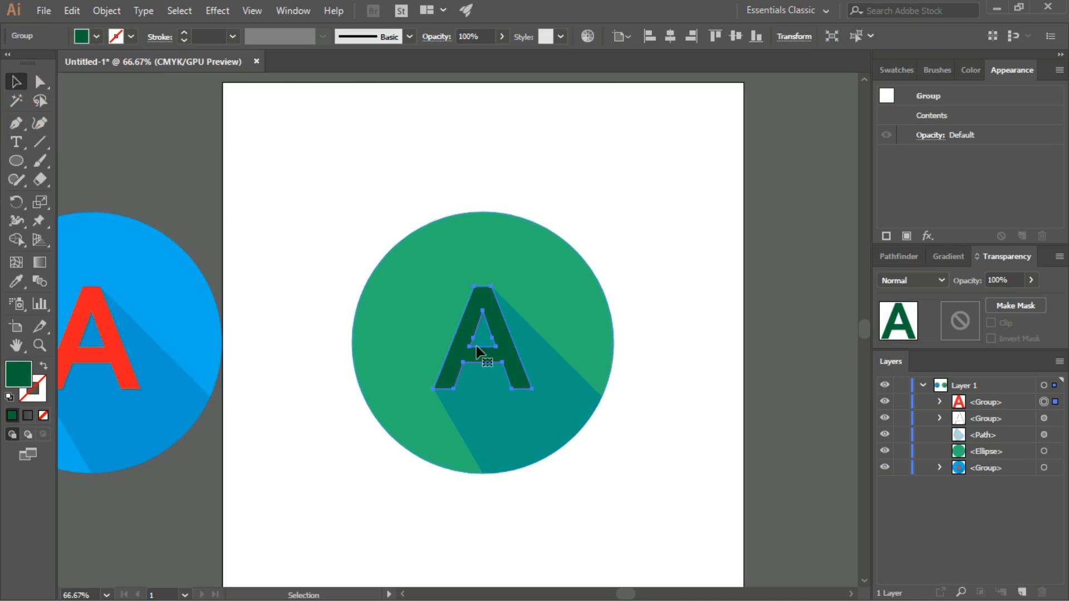
{"action": "left_click", "coordinate": [623, 484]}
{"action": "left_click", "coordinate": [573, 422]}
{"action": "key", "text": "ctrl+z"}
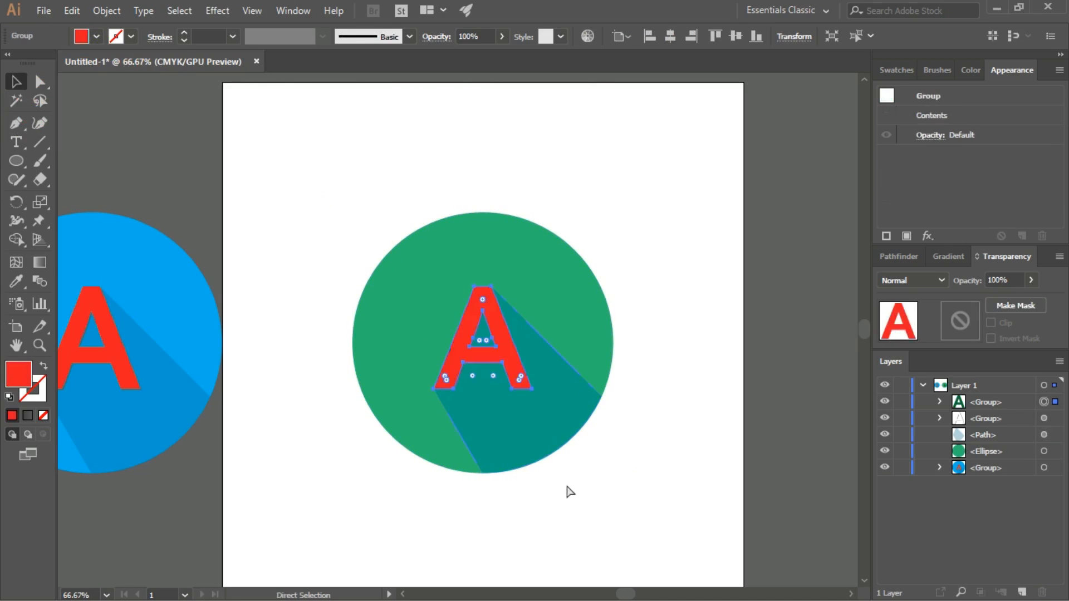
- Fill the green icon's long shadow with a dark green swatch and deselect it
{"action": "left_click", "coordinate": [573, 484]}
{"action": "left_click", "coordinate": [568, 422]}
{"action": "left_click", "coordinate": [97, 37]}
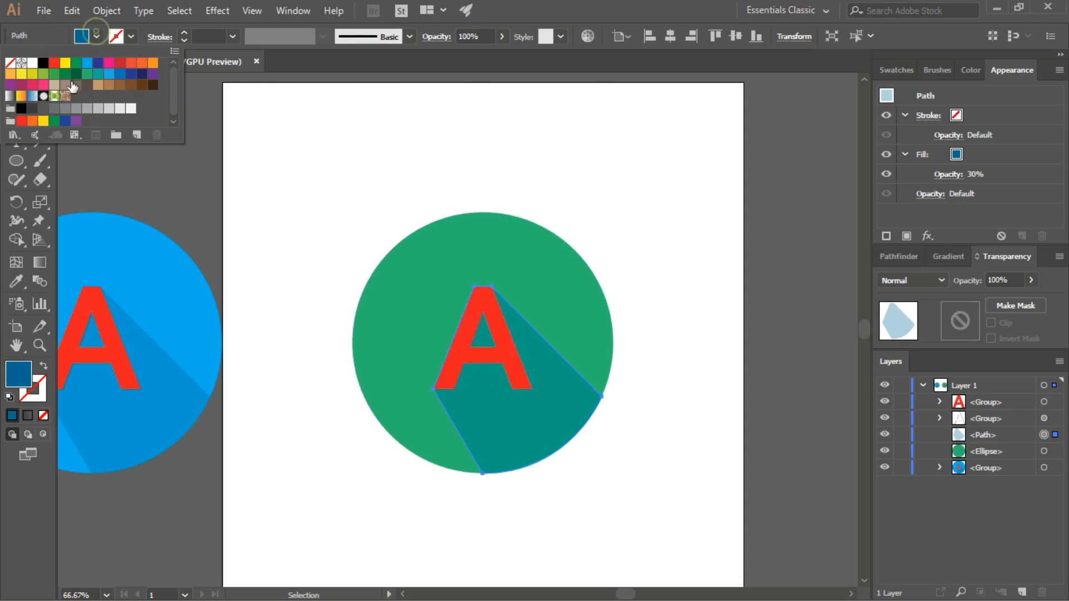
{"action": "left_click", "coordinate": [78, 75]}
{"action": "left_click", "coordinate": [280, 218]}
{"action": "left_click", "coordinate": [280, 218]}
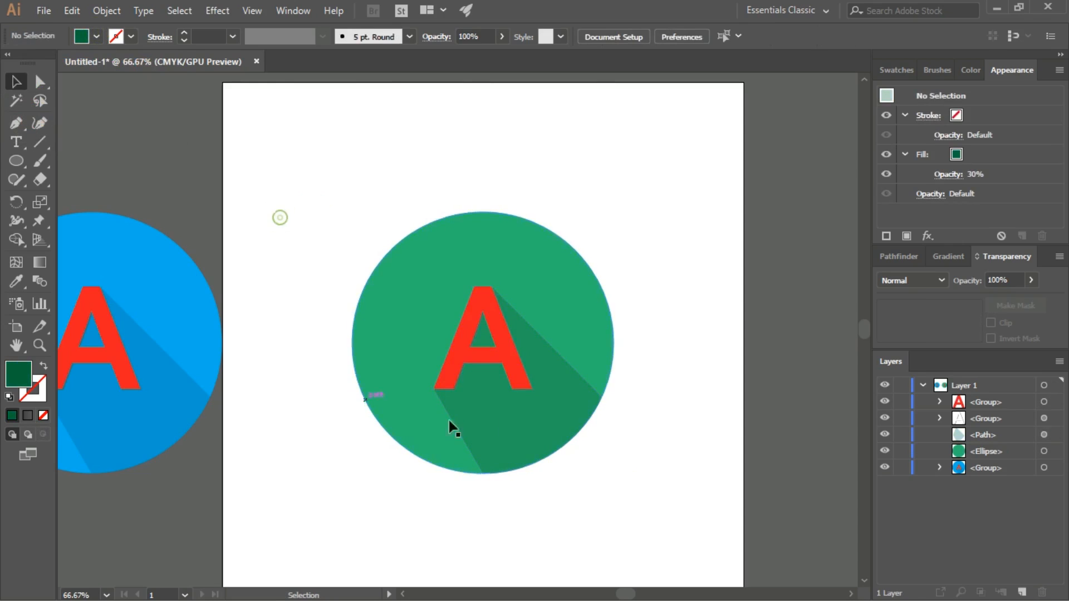
- Move the whole green icon off the right side of the artboard and paste the copied blue icon at its original position
{"action": "left_click_drag", "start_coordinate": [289, 210], "coordinate": [594, 477]}
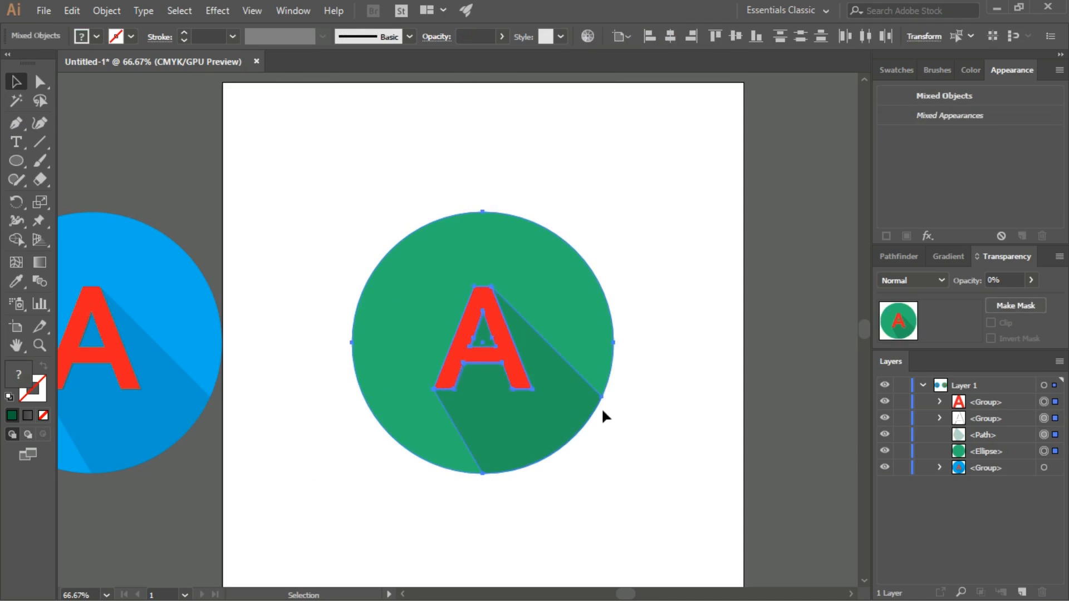
{"action": "left_click_drag", "start_coordinate": [554, 394], "coordinate": [874, 412]}
{"action": "left_click_drag", "start_coordinate": [379, 377], "coordinate": [764, 381]}
{"action": "left_click", "coordinate": [501, 444]}
{"action": "key", "text": "ctrl+v"}
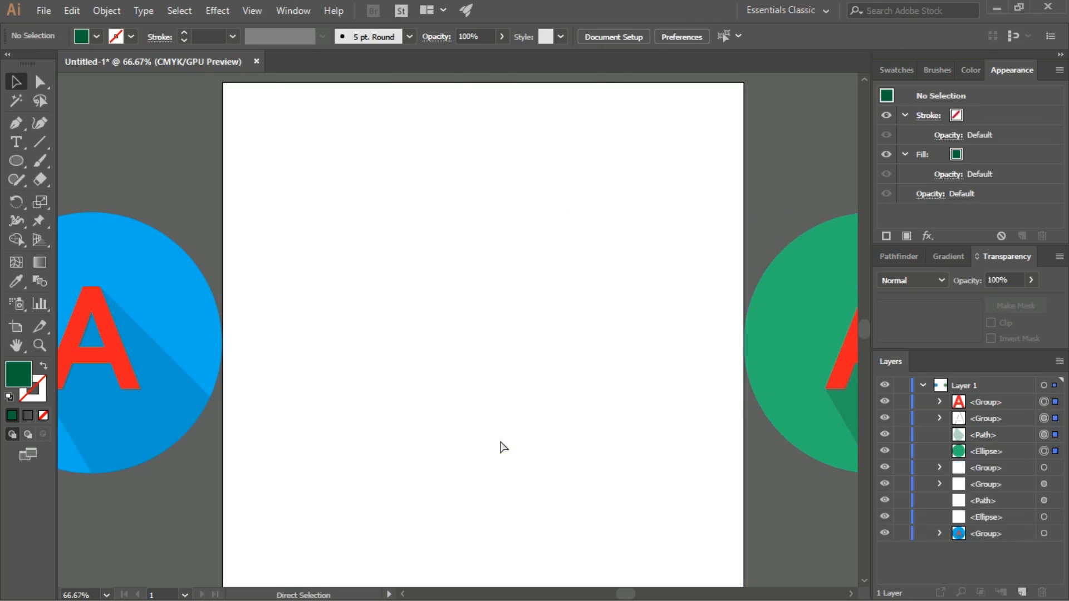
{"action": "left_click", "coordinate": [530, 510]}
- Fill the newly pasted icon's circle with a red swatch and deselect it
{"action": "left_click", "coordinate": [569, 312]}
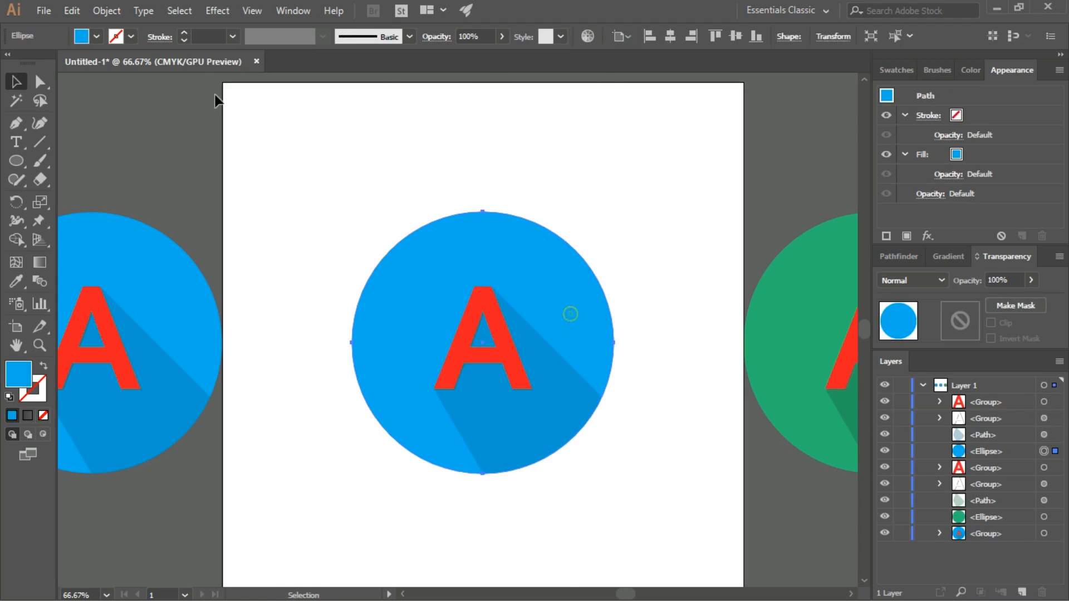
{"action": "left_click", "coordinate": [96, 37]}
{"action": "left_click", "coordinate": [131, 62]}
{"action": "left_click", "coordinate": [298, 195]}
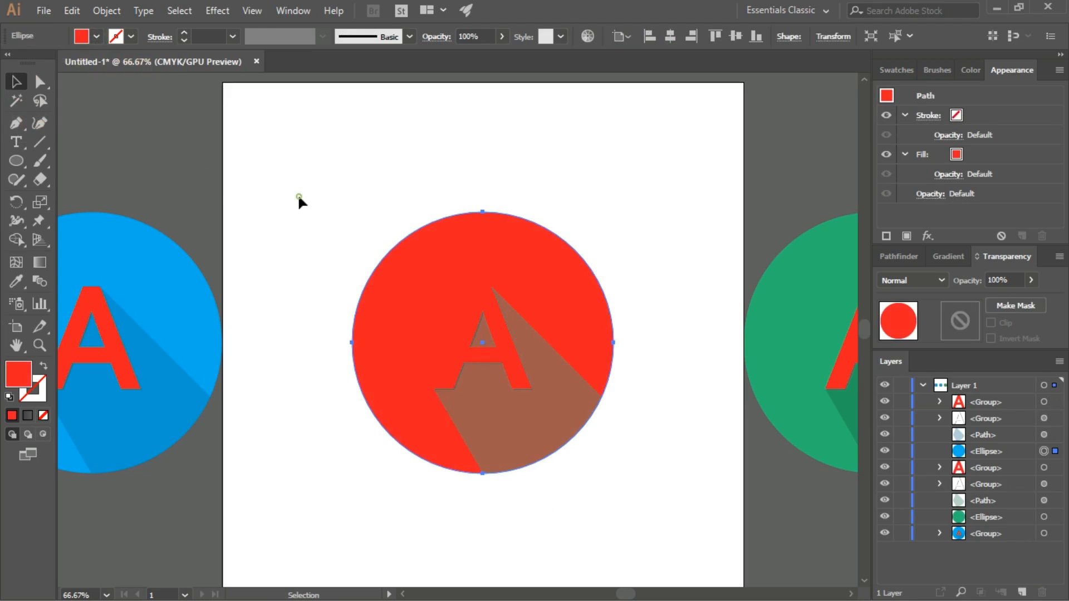
{"action": "left_click", "coordinate": [299, 196]}
- Fill the red icon's long shadow with a darker red swatch and deselect it
{"action": "left_click", "coordinate": [557, 412]}
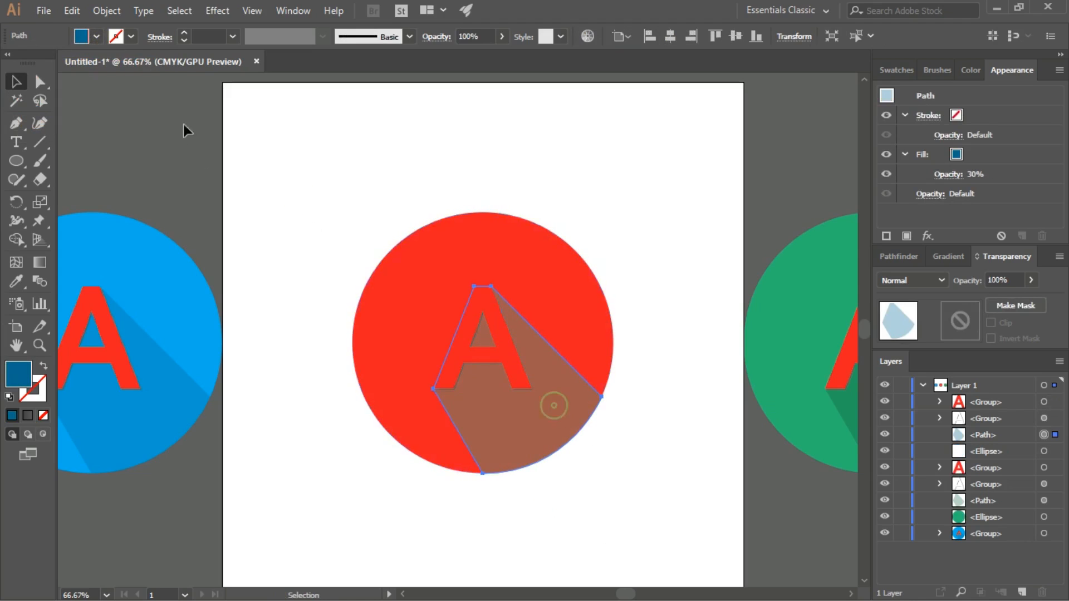
{"action": "left_click", "coordinate": [92, 37]}
{"action": "left_click", "coordinate": [121, 62]}
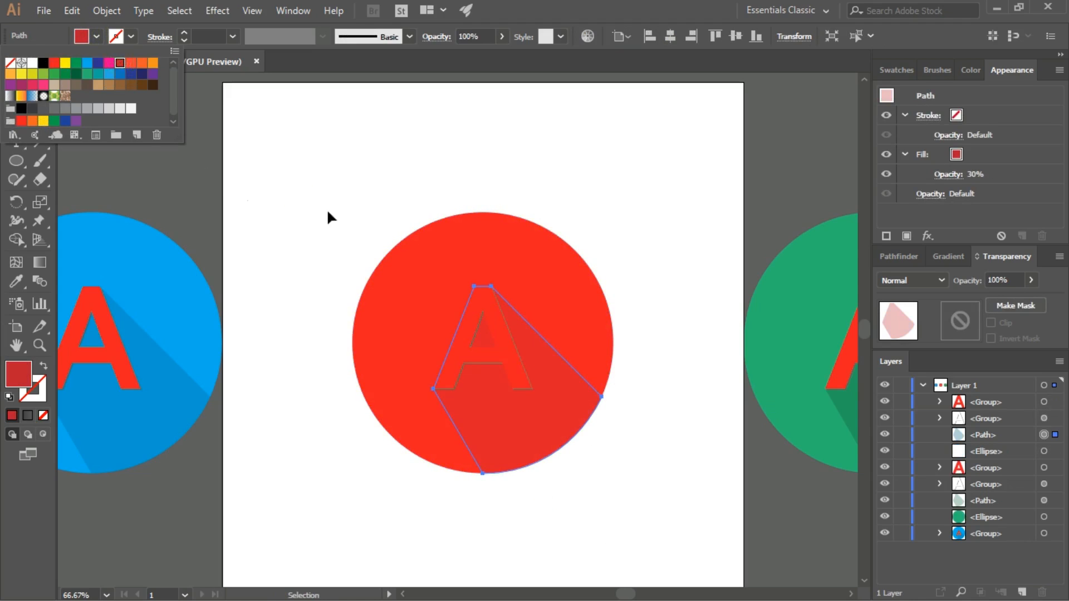
{"action": "left_click", "coordinate": [297, 197]}
{"action": "left_click", "coordinate": [297, 197]}
- Try the green icon's circle colour and its dark green shadow colour on the red icon's letter A with the Eyedropper
{"action": "left_click", "coordinate": [465, 359]}
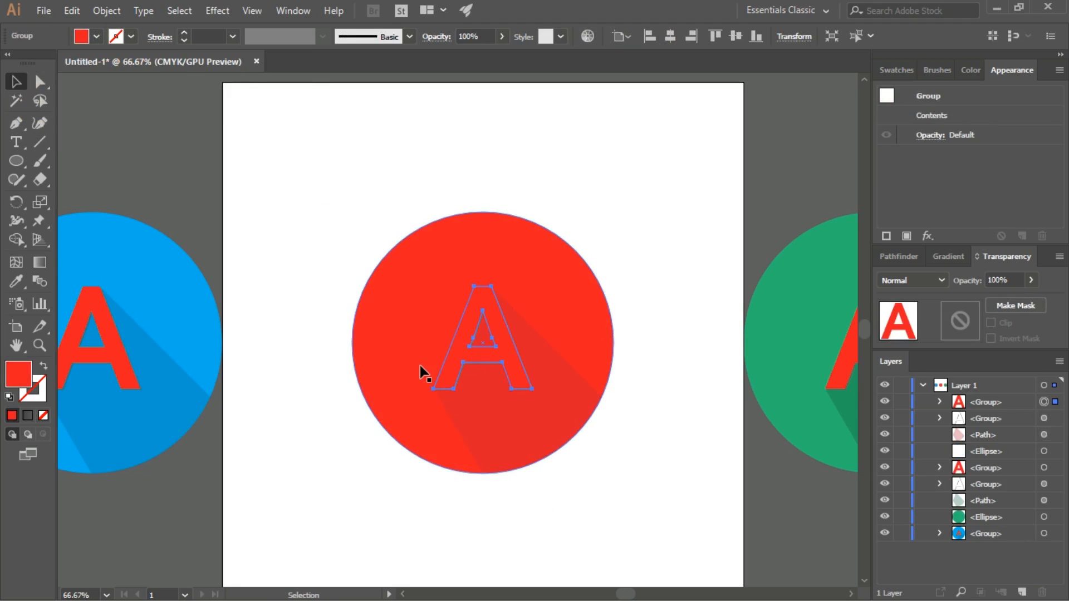
{"action": "key", "text": "i"}
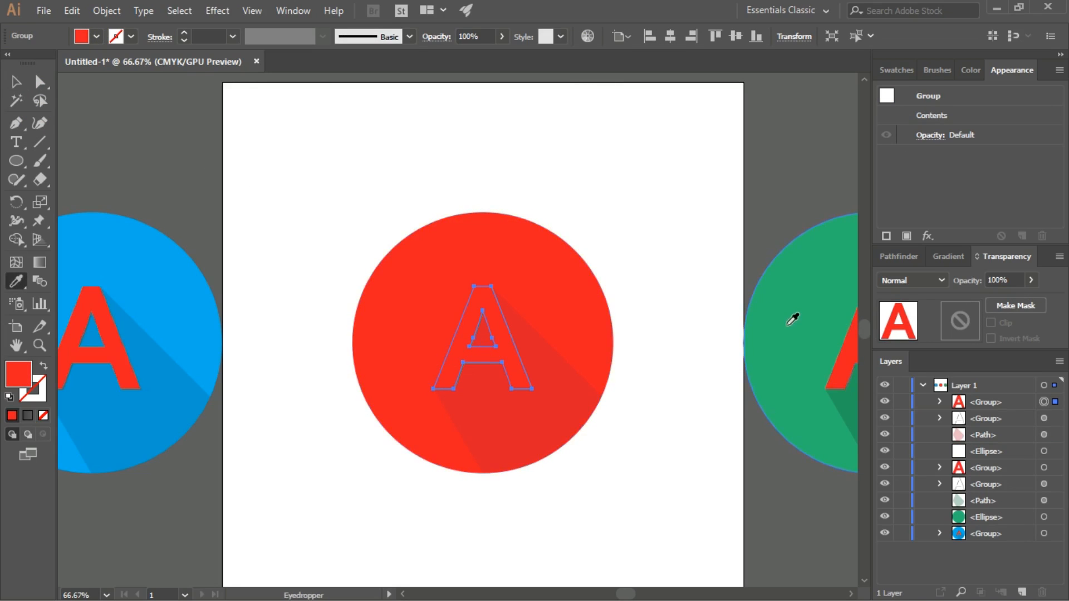
{"action": "left_click", "coordinate": [792, 319]}
{"action": "scroll", "coordinate": [657, 361], "scroll_direction": "right", "scroll_amount": 3}
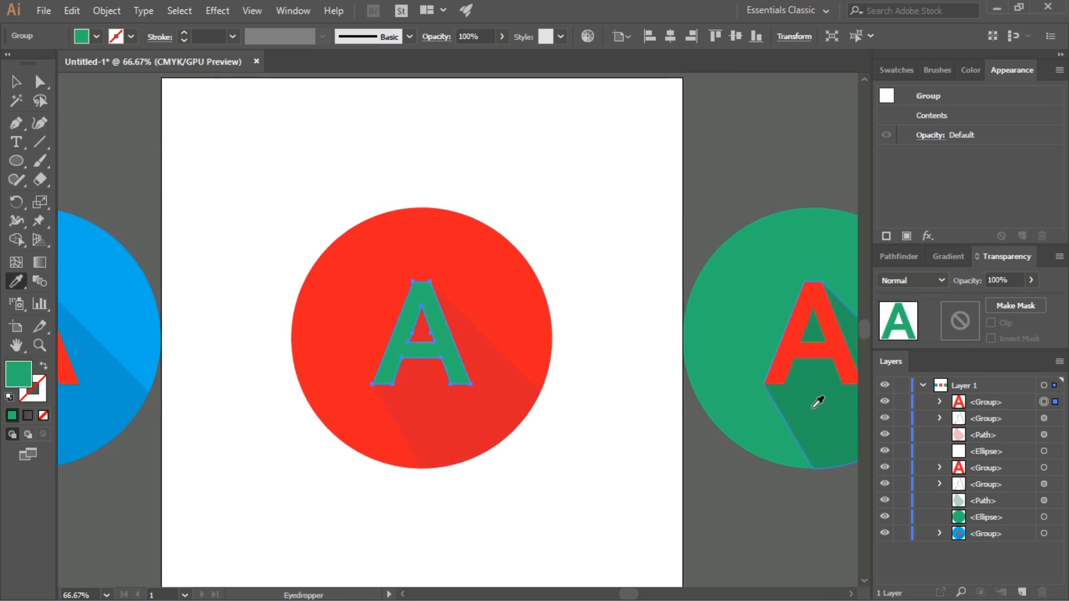
{"action": "left_click", "coordinate": [817, 402]}
{"action": "left_click_drag", "start_coordinate": [527, 446], "coordinate": [581, 462]}
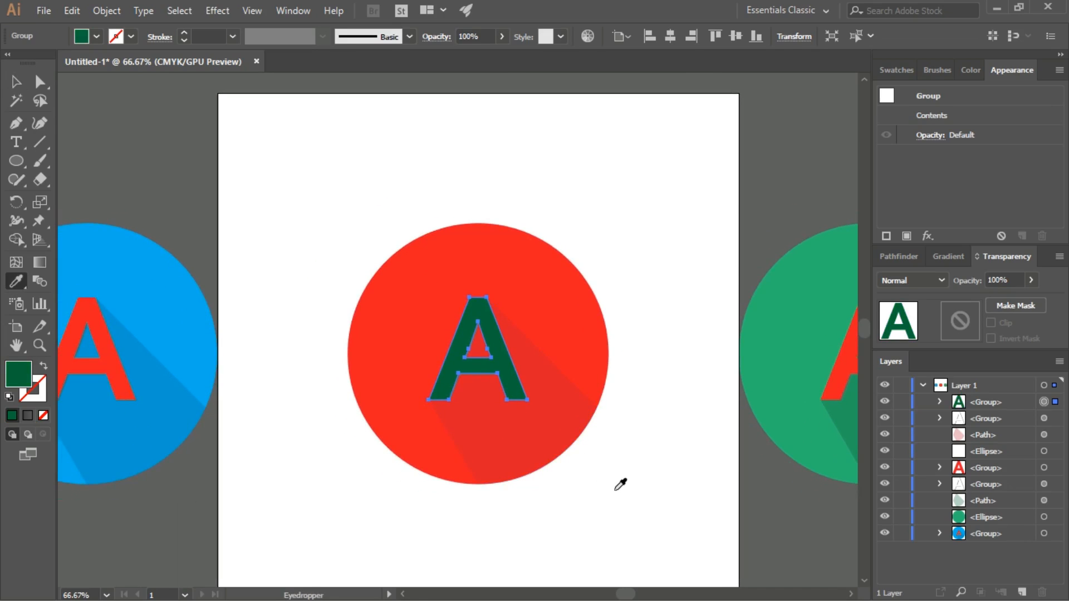
{"action": "key", "text": "v"}
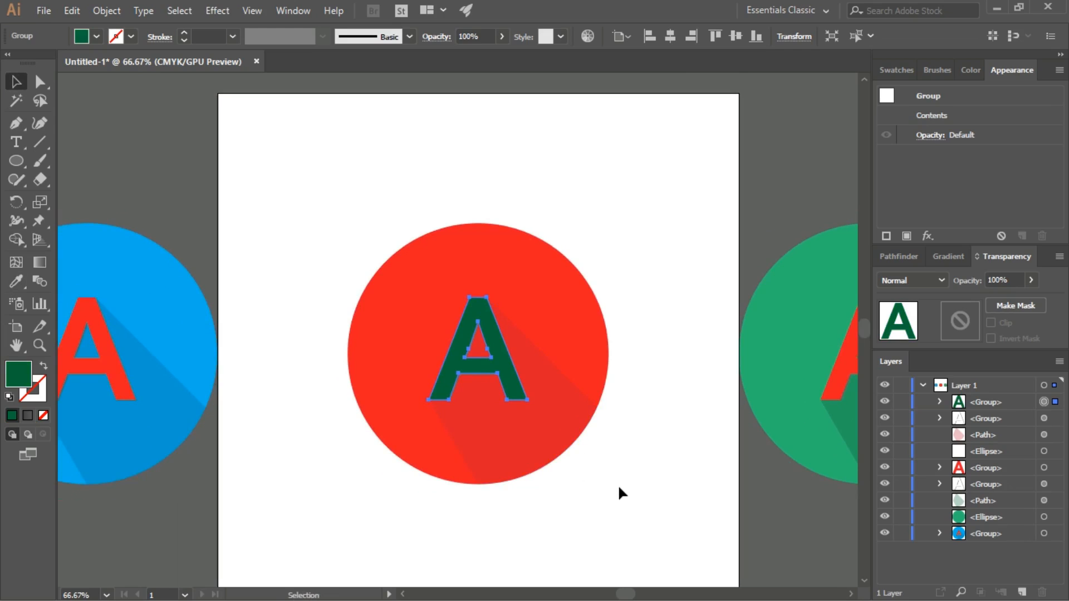
- Recolour the red icon's letter A with the dark blue sampled from the blue icon's shadow, and deselect it
{"action": "key", "text": "i"}
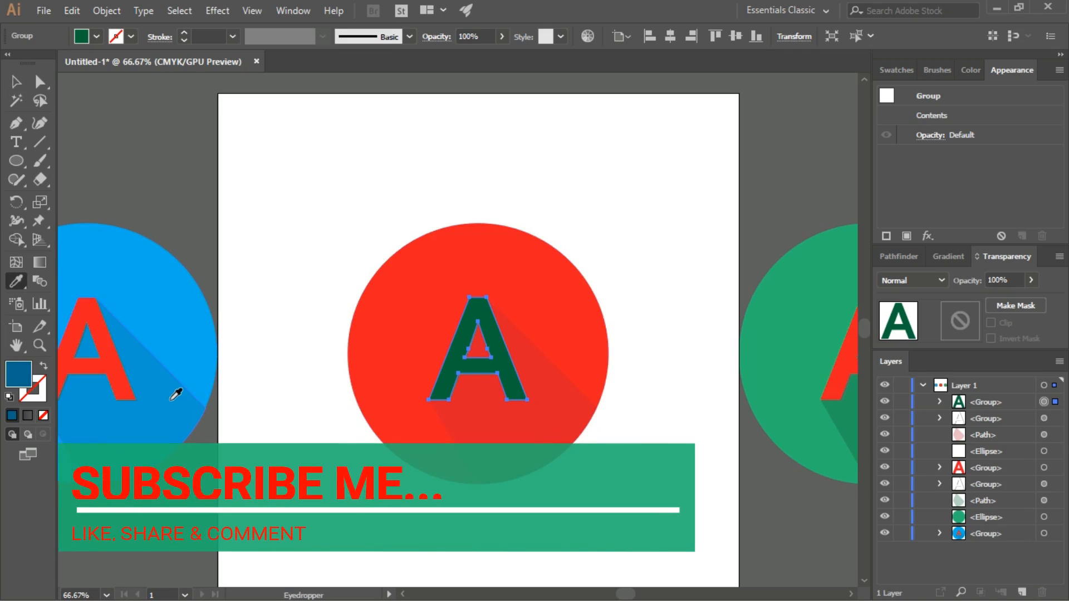
{"action": "left_click", "coordinate": [174, 395]}
{"action": "key", "text": "v"}
{"action": "left_click", "coordinate": [580, 477]}
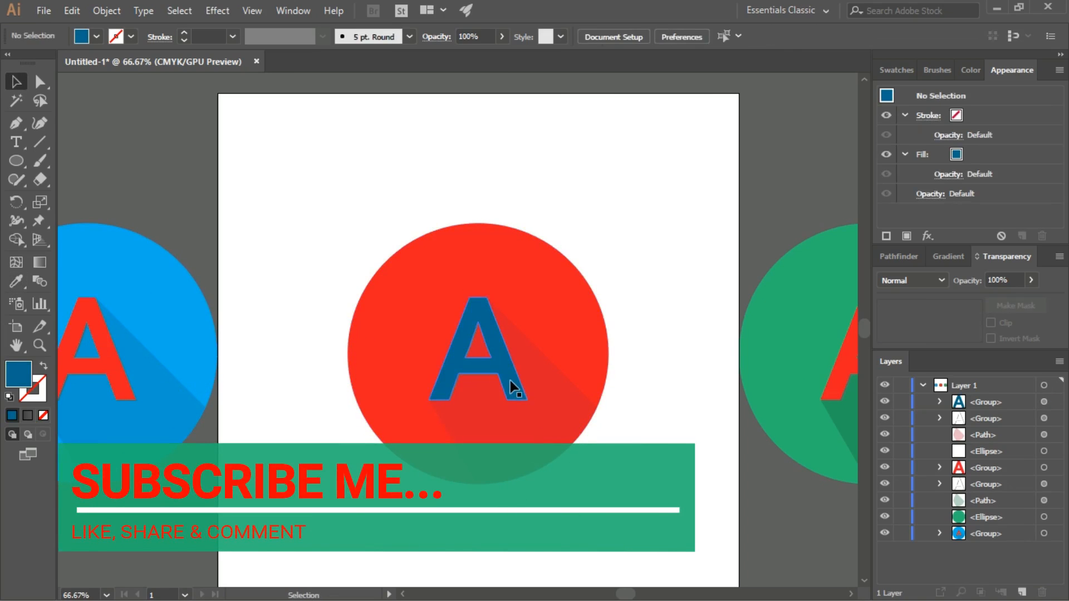
{"action": "left_click", "coordinate": [509, 383]}
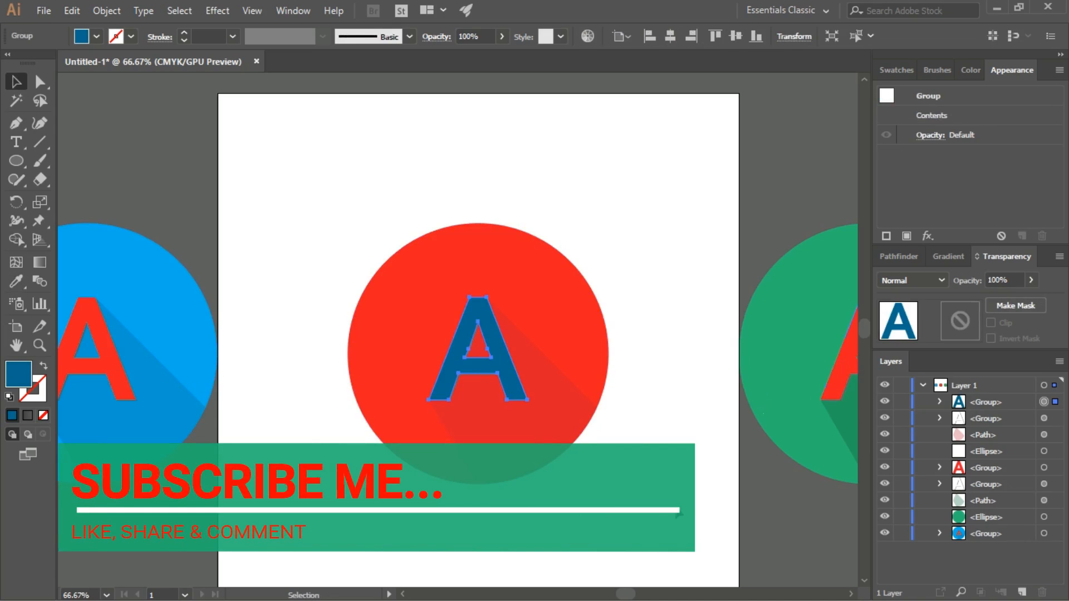
{"action": "left_click", "coordinate": [629, 473]}
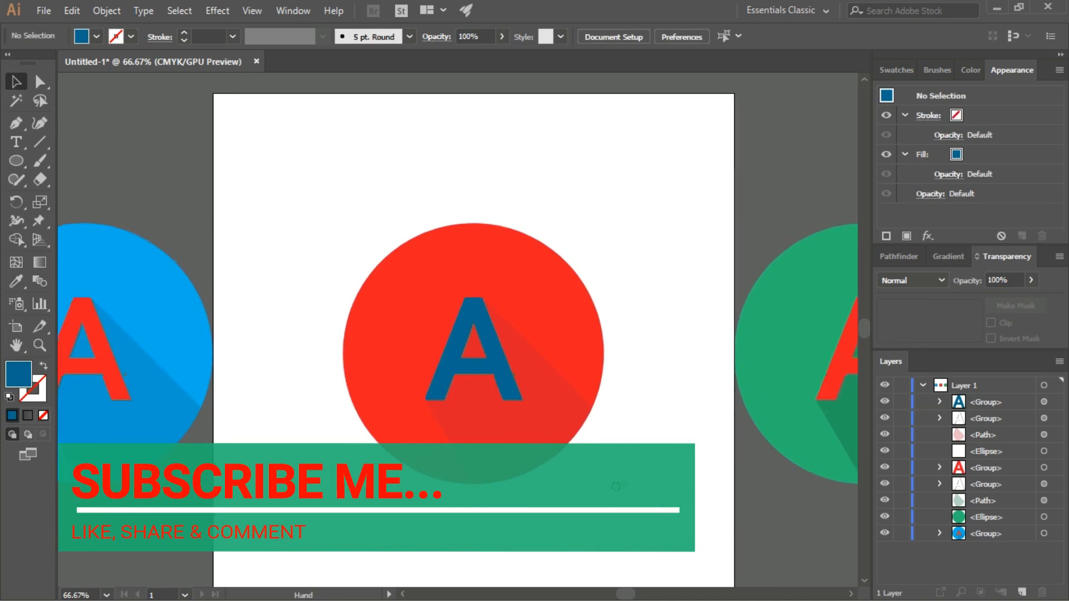
- Try to recolour the grouped blue icon with the green icon's circle colour, and undo it
{"action": "scroll", "coordinate": [696, 445], "scroll_direction": "right", "scroll_amount": 1}
{"action": "left_click", "coordinate": [833, 372]}
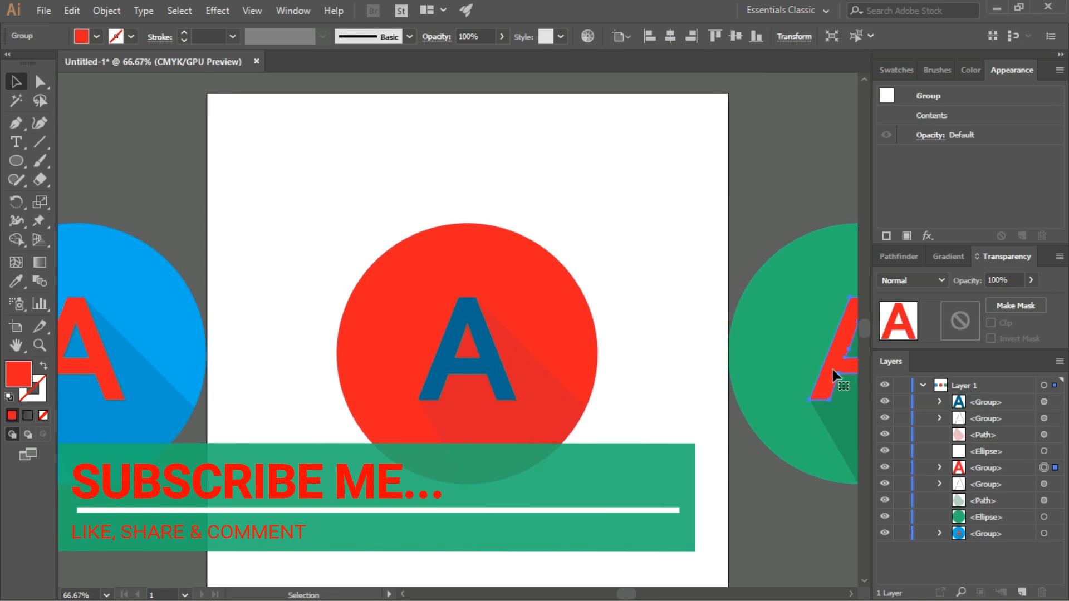
{"action": "left_click", "coordinate": [640, 473]}
{"action": "left_click", "coordinate": [106, 383]}
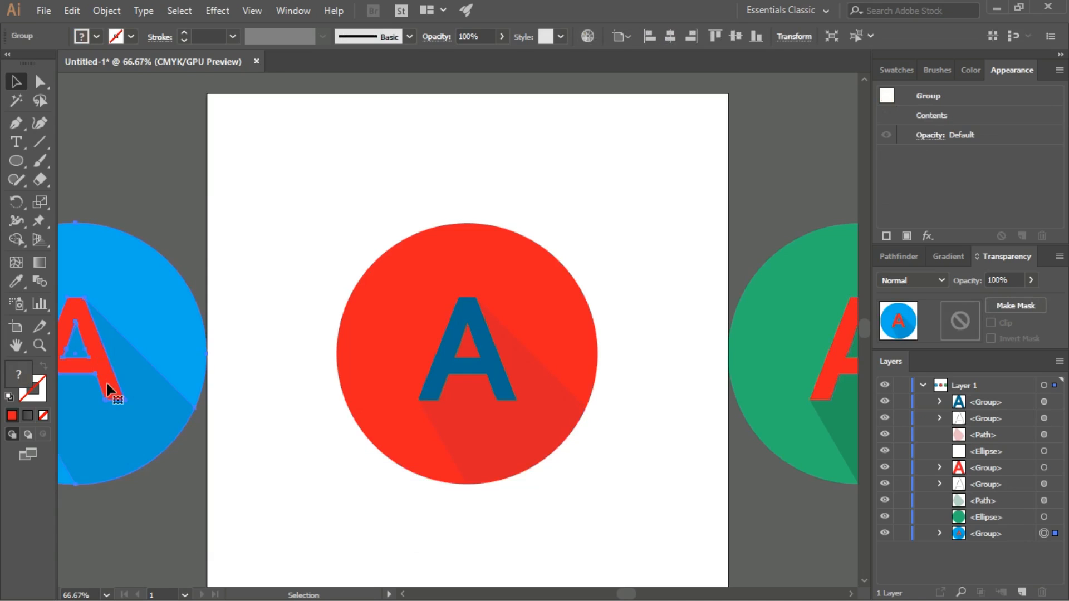
{"action": "key", "text": "i"}
{"action": "left_click", "coordinate": [785, 408]}
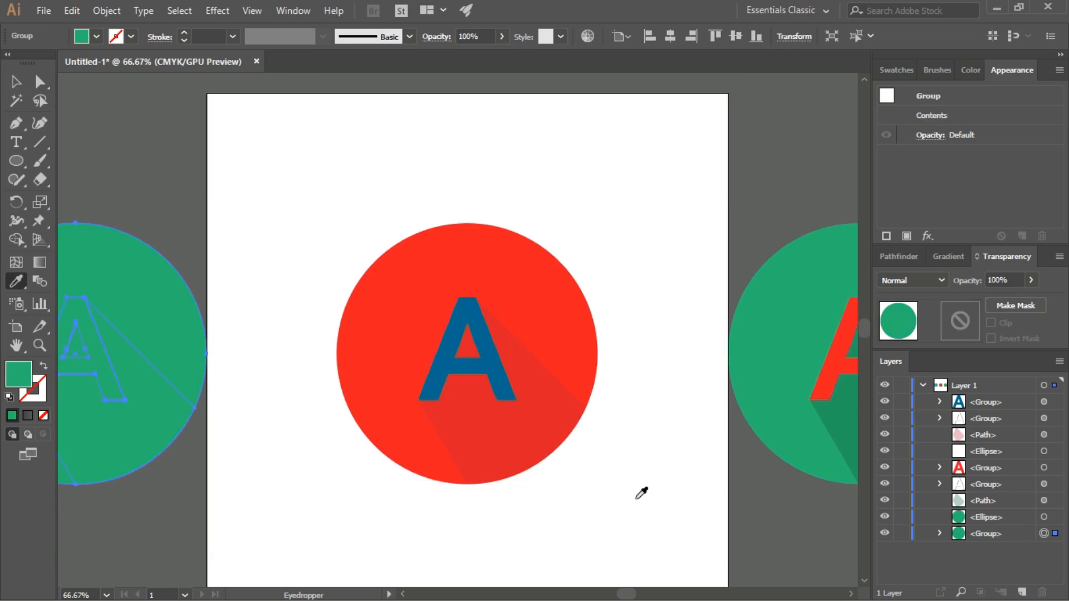
{"action": "key", "text": "ctrl+z"}
{"action": "key", "text": "v"}
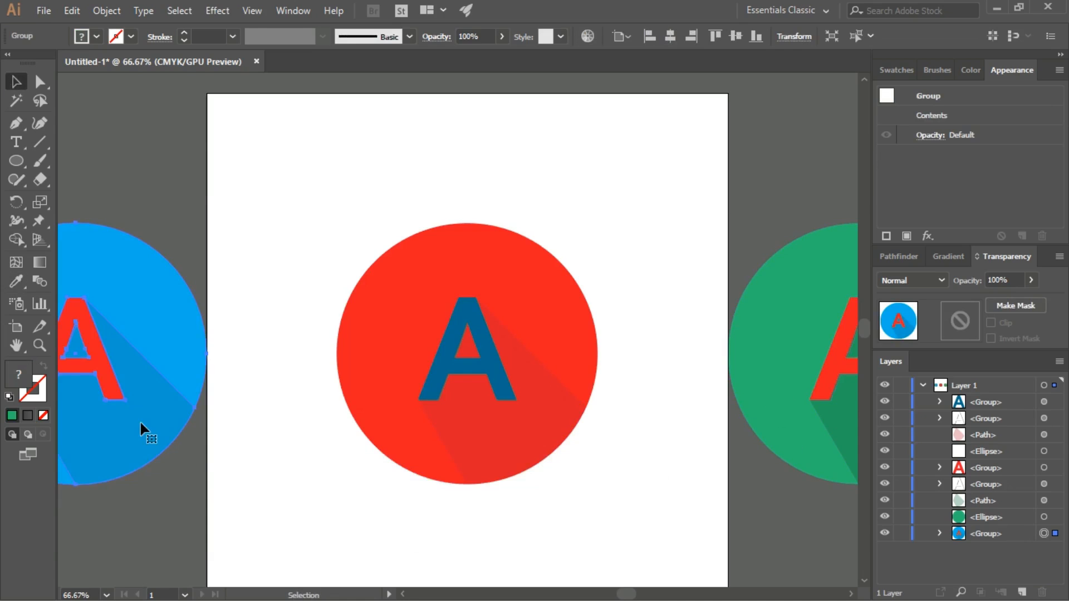
- Ungroup the blue icon and deselect its parts
{"action": "right_click", "coordinate": [139, 441]}
{"action": "left_click", "coordinate": [183, 306]}
{"action": "left_click", "coordinate": [294, 461]}
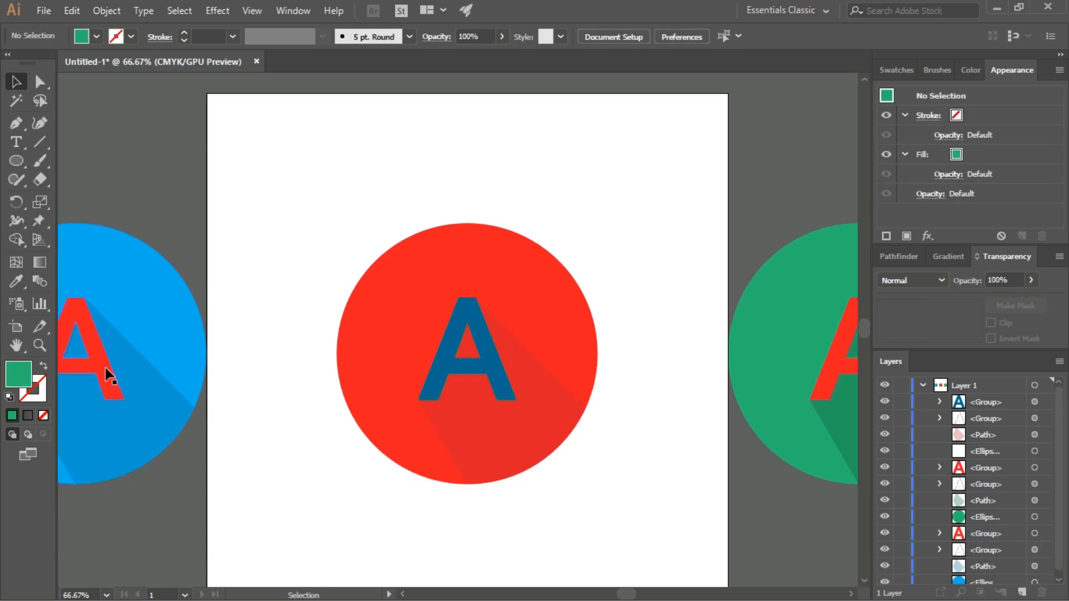
- Recolour the blue icon's letter A with the green sampled from the green icon's circle, and deselect it
{"action": "left_click", "coordinate": [120, 393]}
{"action": "key", "text": "i"}
{"action": "left_click", "coordinate": [747, 390]}
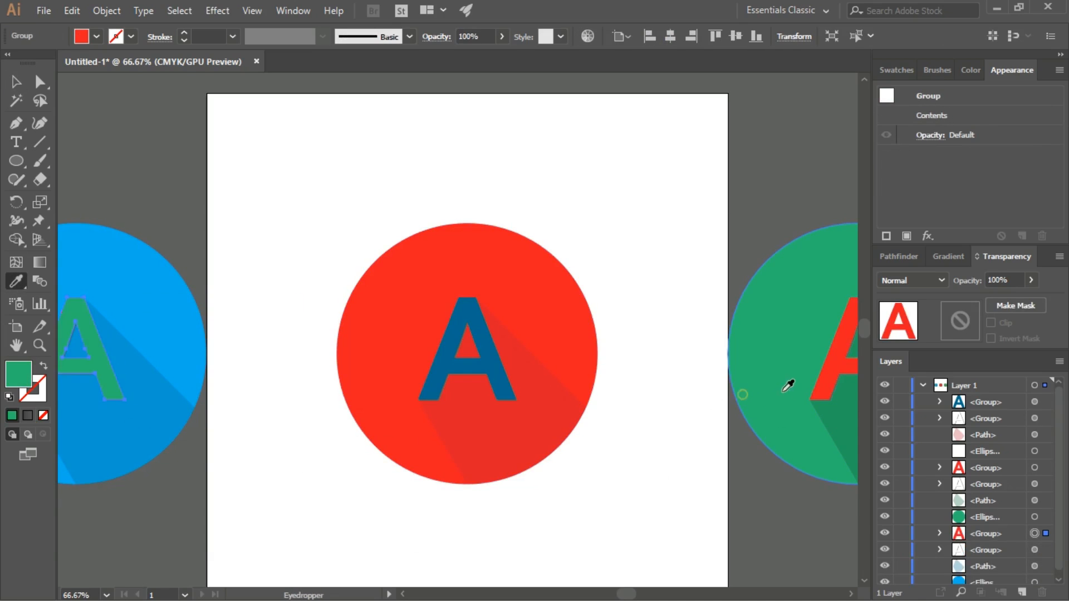
{"action": "key", "text": "v"}
{"action": "left_click", "coordinate": [592, 522]}
- Move the whole blue icon horizontally so it sits just beside the red icon, and deselect it
{"action": "key", "text": "ctrl+minus"}
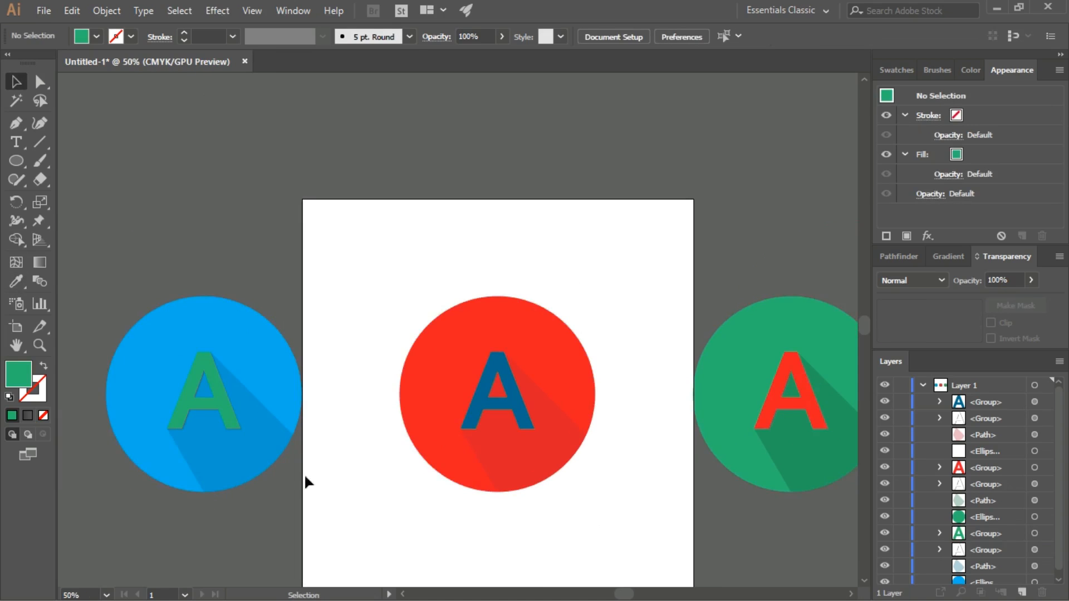
{"action": "left_click_drag", "start_coordinate": [108, 292], "coordinate": [273, 506]}
{"action": "left_click_drag", "start_coordinate": [255, 442], "coordinate": [340, 443]}
{"action": "left_click", "coordinate": [452, 528]}
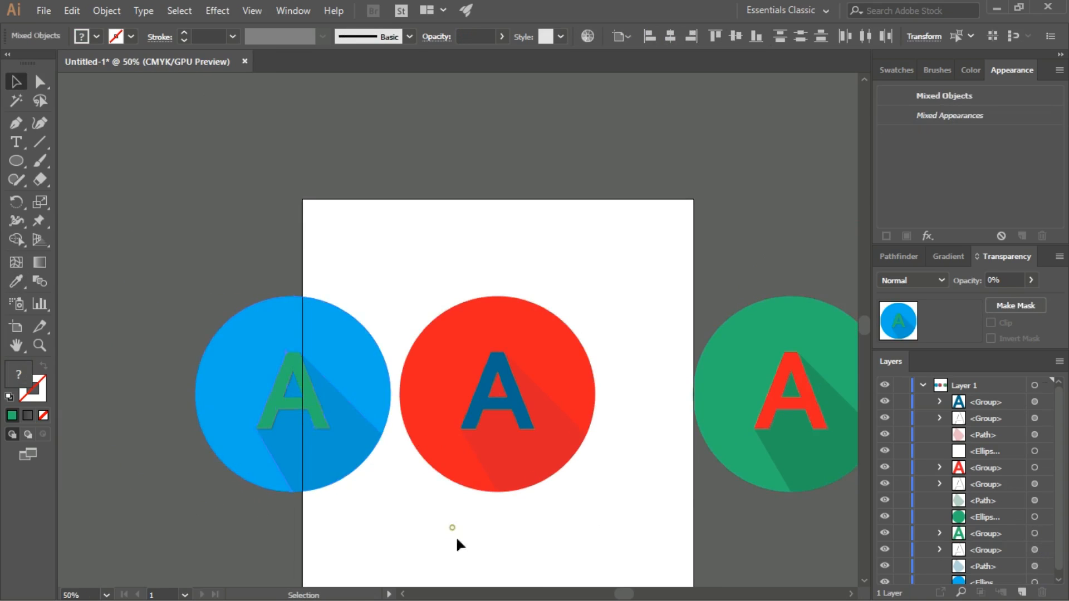
- Move the whole green icon horizontally so it sits just beside the red icon's other edge, and deselect it
{"action": "left_click_drag", "start_coordinate": [667, 292], "coordinate": [867, 512]}
{"action": "left_click_drag", "start_coordinate": [690, 437], "coordinate": [573, 437]}
{"action": "left_click", "coordinate": [495, 532]}
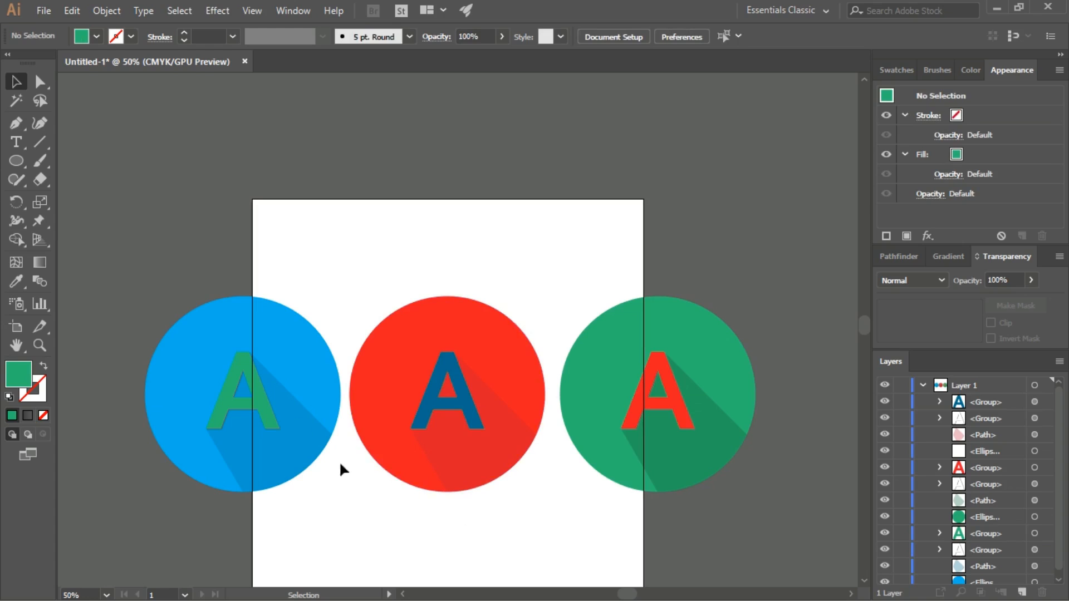
{"action": "left_click_drag", "start_coordinate": [160, 332], "coordinate": [731, 528]}
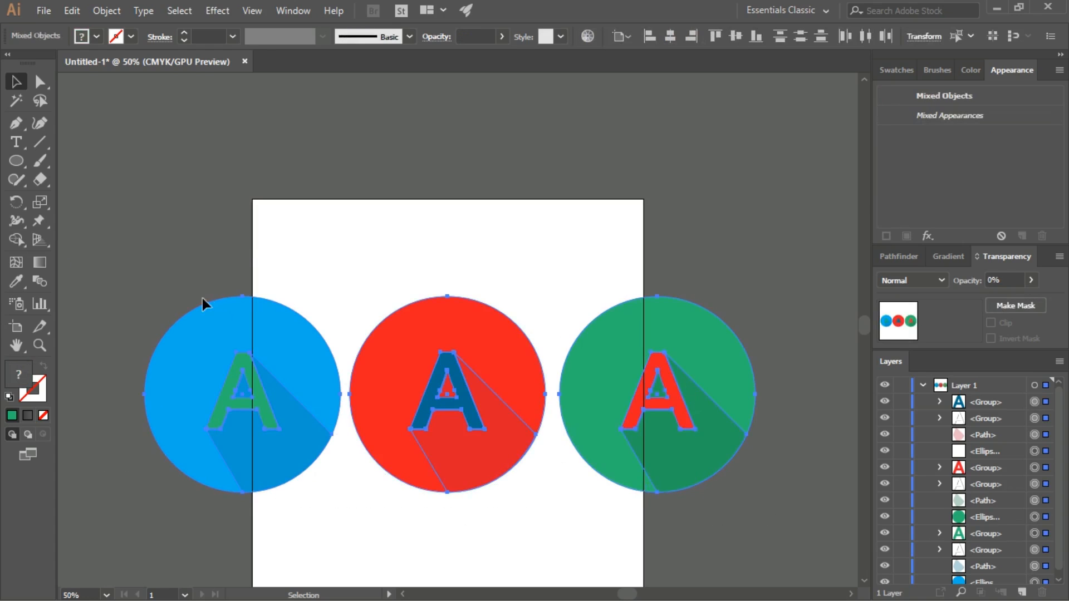
{"action": "left_click", "coordinate": [120, 264]}
{"action": "left_click_drag", "start_coordinate": [101, 251], "coordinate": [795, 550]}
{"action": "scroll", "coordinate": [545, 538], "scroll_direction": "down", "scroll_amount": 1}
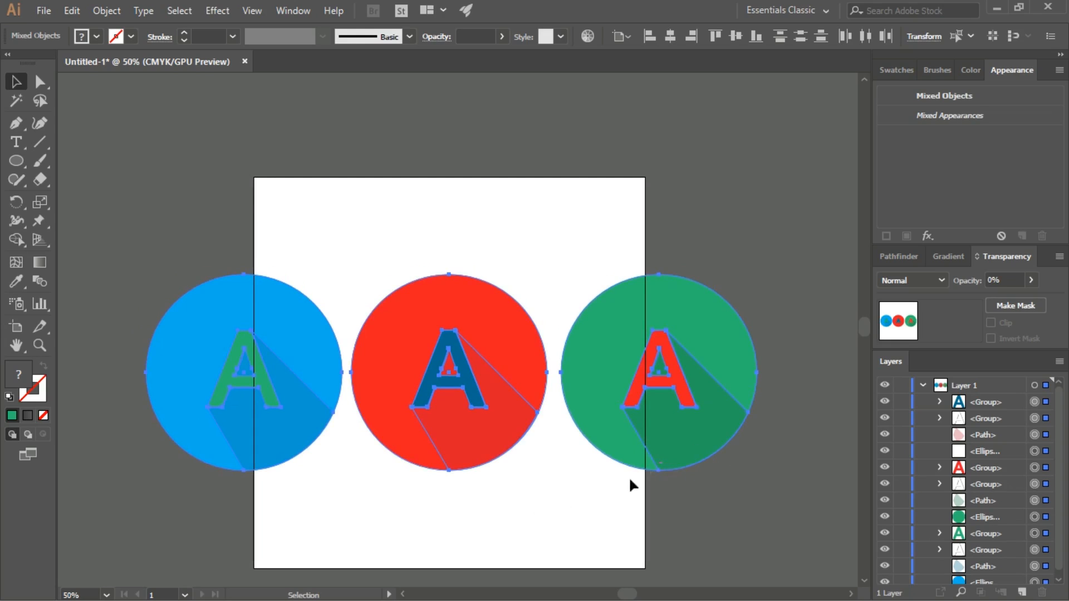
{"action": "left_click", "coordinate": [533, 513]}
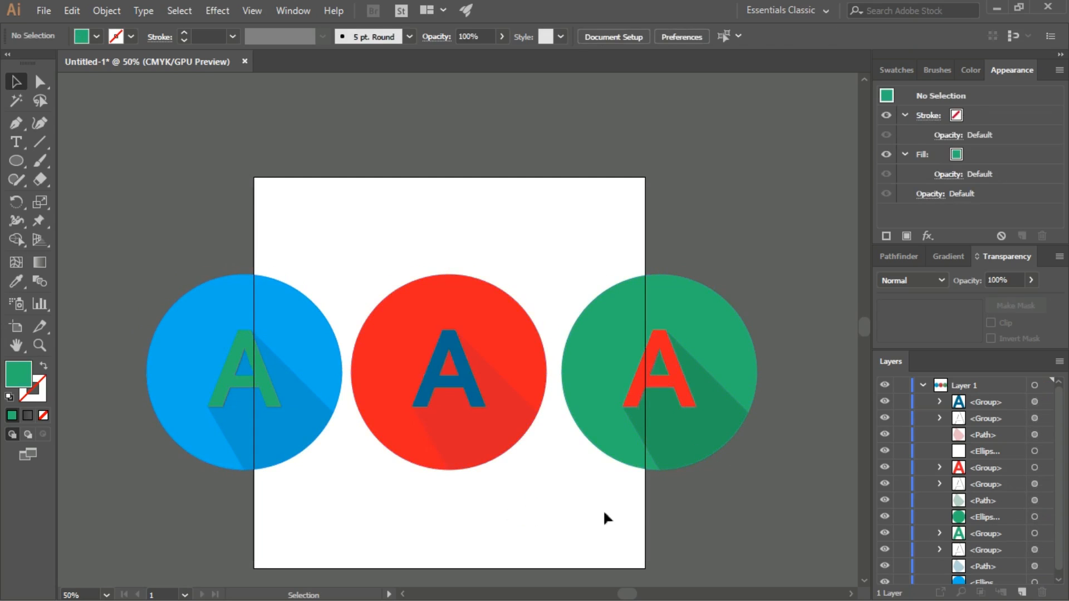
- Collapse Layer 1's contents and highlight the layer, leaving no artwork selected
{"action": "left_click", "coordinate": [923, 386]}
{"action": "left_click", "coordinate": [967, 387]}
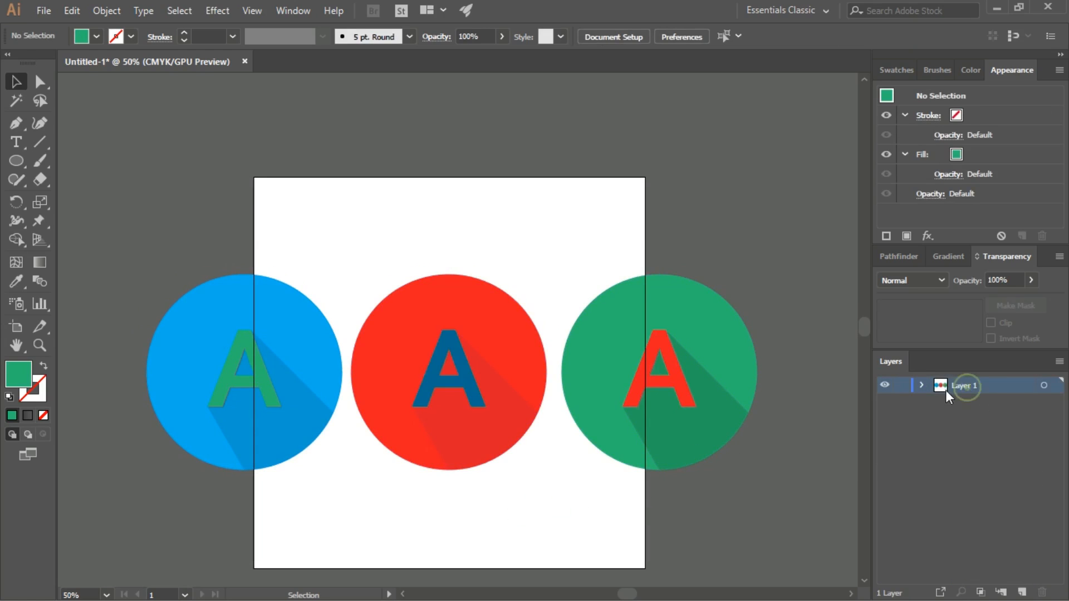
{"action": "left_click", "coordinate": [457, 501]}
{"action": "left_click_drag", "start_coordinate": [102, 240], "coordinate": [329, 490]}
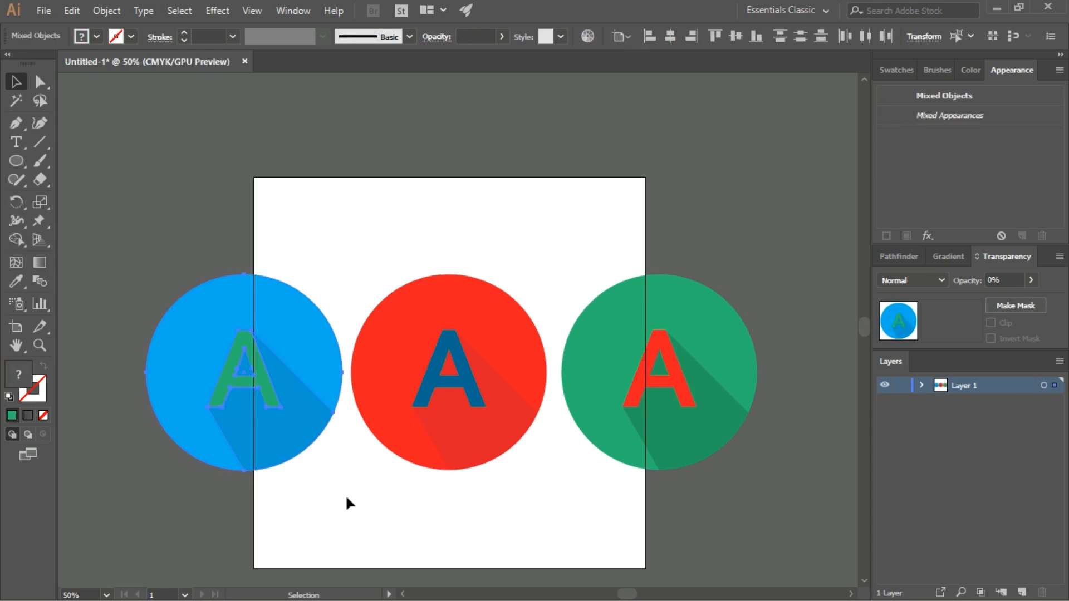
{"action": "left_click", "coordinate": [345, 500]}
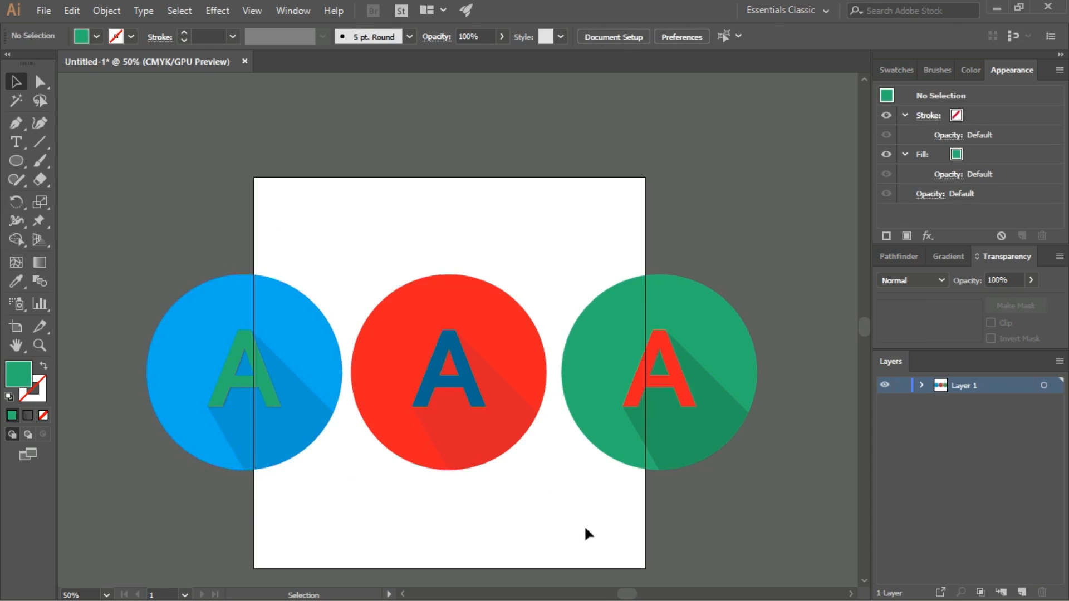
- Recolour the red icon's letter A with the light blue sampled from the blue icon's circle, and deselect it
{"action": "left_click", "coordinate": [477, 408]}
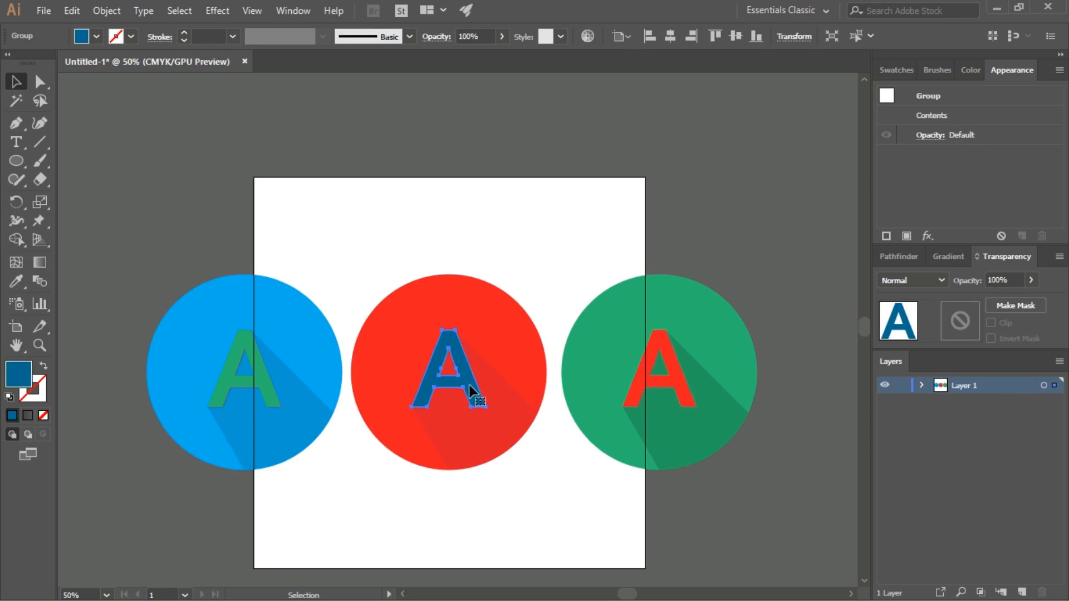
{"action": "key", "text": "i"}
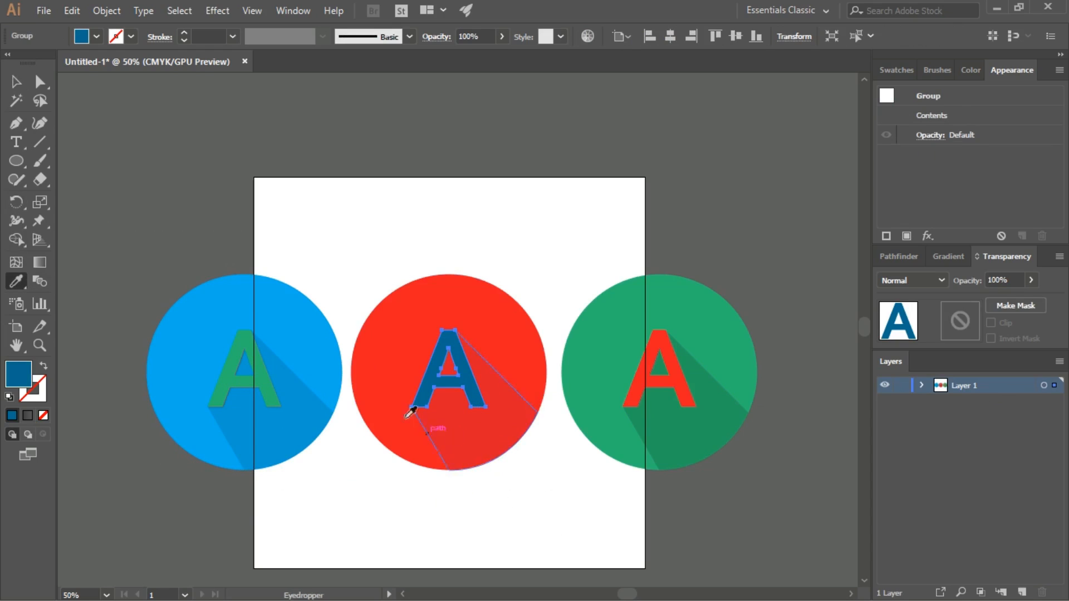
{"action": "left_click", "coordinate": [306, 338]}
{"action": "key", "text": "v"}
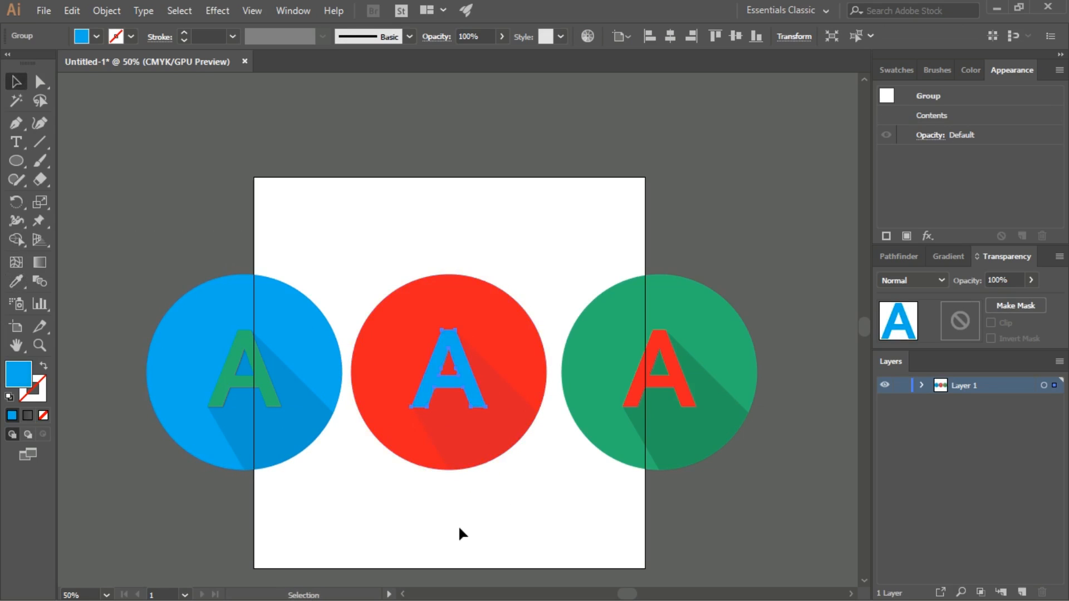
{"action": "left_click", "coordinate": [460, 531]}
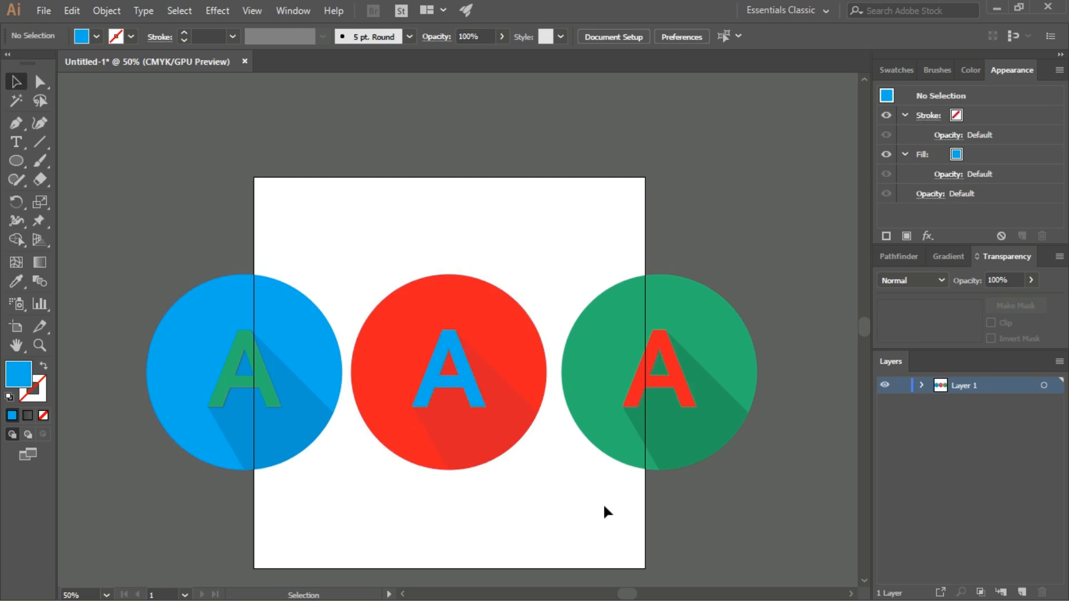
- Switch to Picasa Photo Viewer, compare the reference image FlatDesign.jpg with the icon row, and minimise the viewer
{"action": "key", "text": "alt+Tab"}
{"action": "key", "text": "alt+Tab"}
{"action": "key", "text": "alt+Tab"}
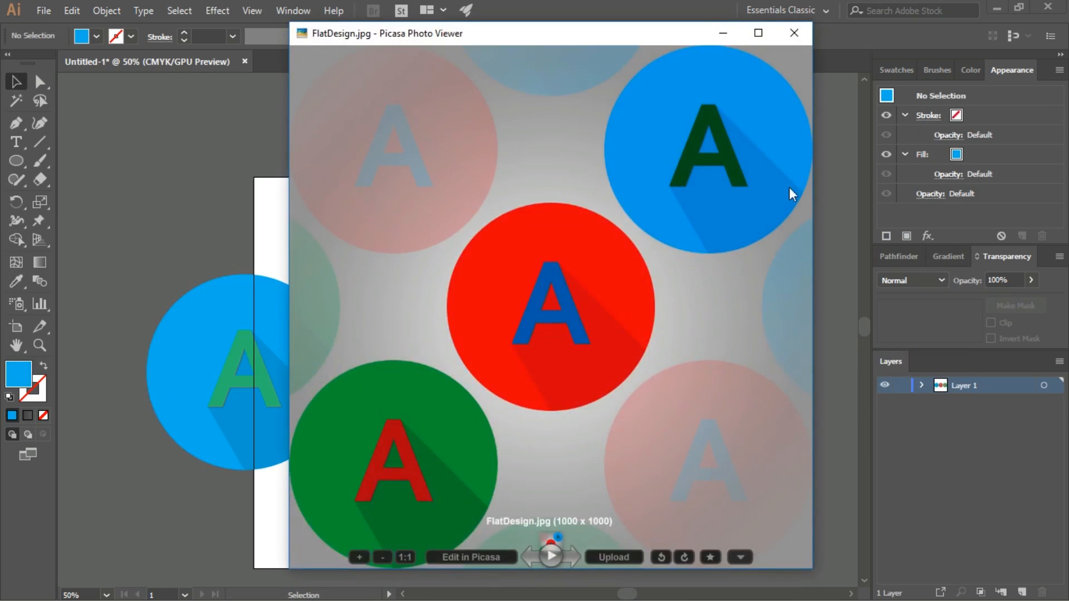
{"action": "left_click_drag", "start_coordinate": [561, 36], "coordinate": [866, 67]}
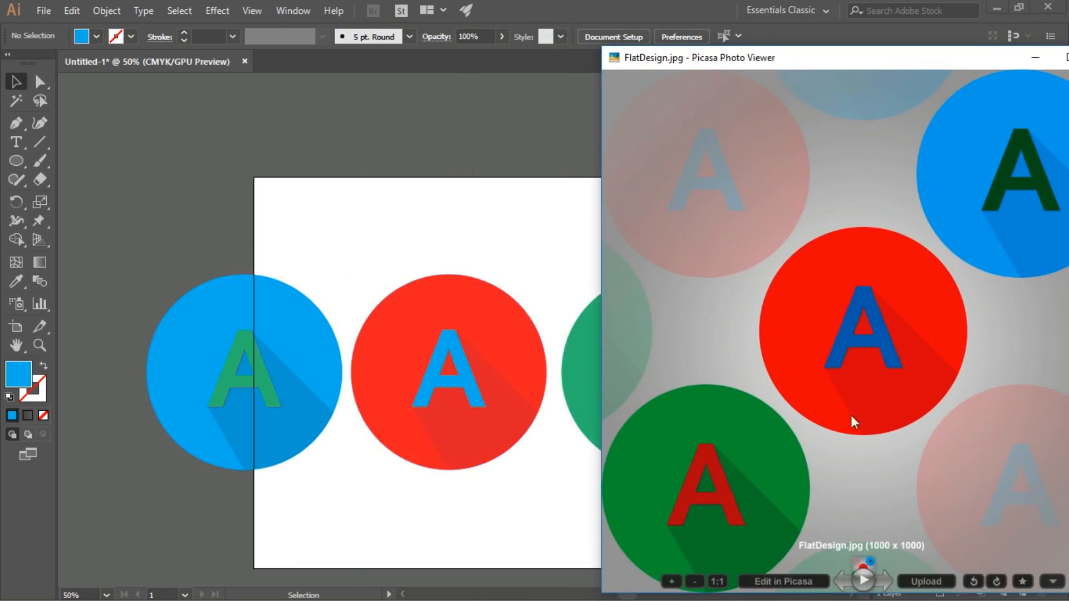
{"action": "left_click_drag", "start_coordinate": [1033, 67], "coordinate": [926, 49]}
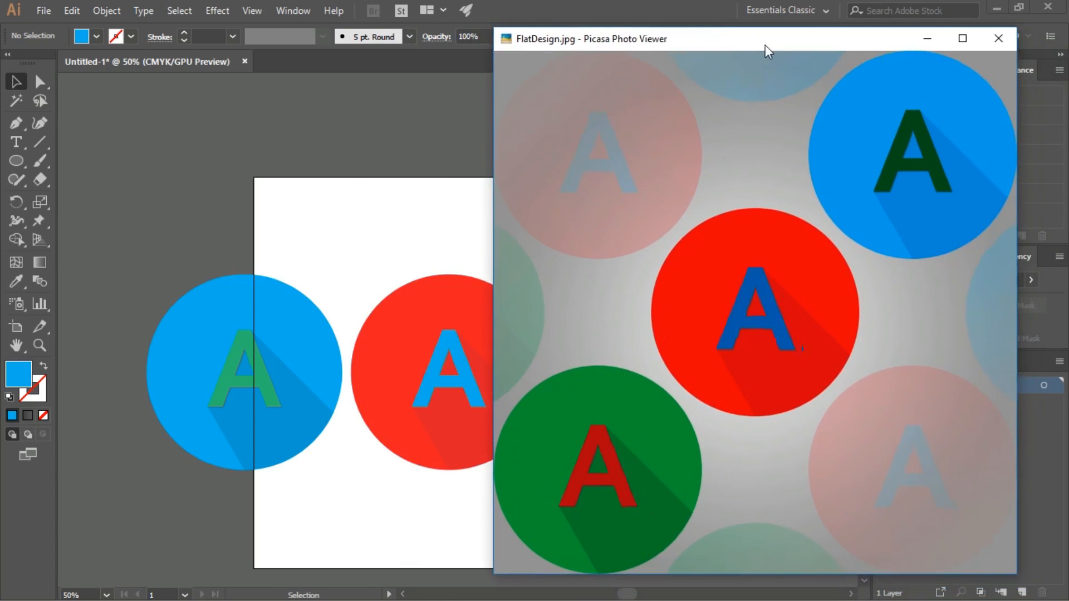
{"action": "left_click", "coordinate": [929, 40]}
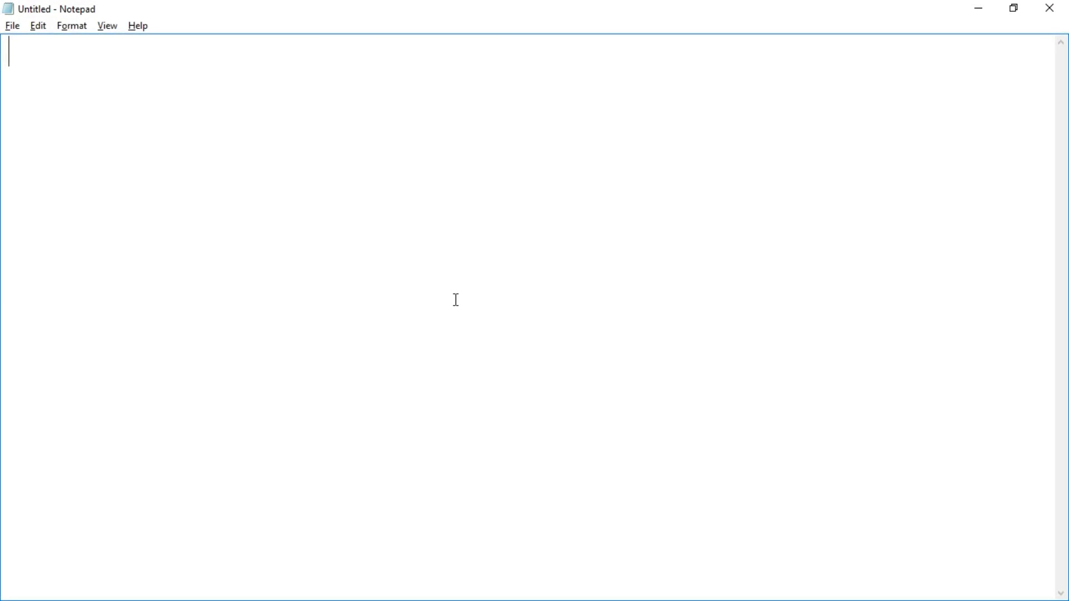
- Write the closing line "Well that was simple and easy one isn't it....." in the empty Notepad document
{"action": "type", "text": "Well t"}
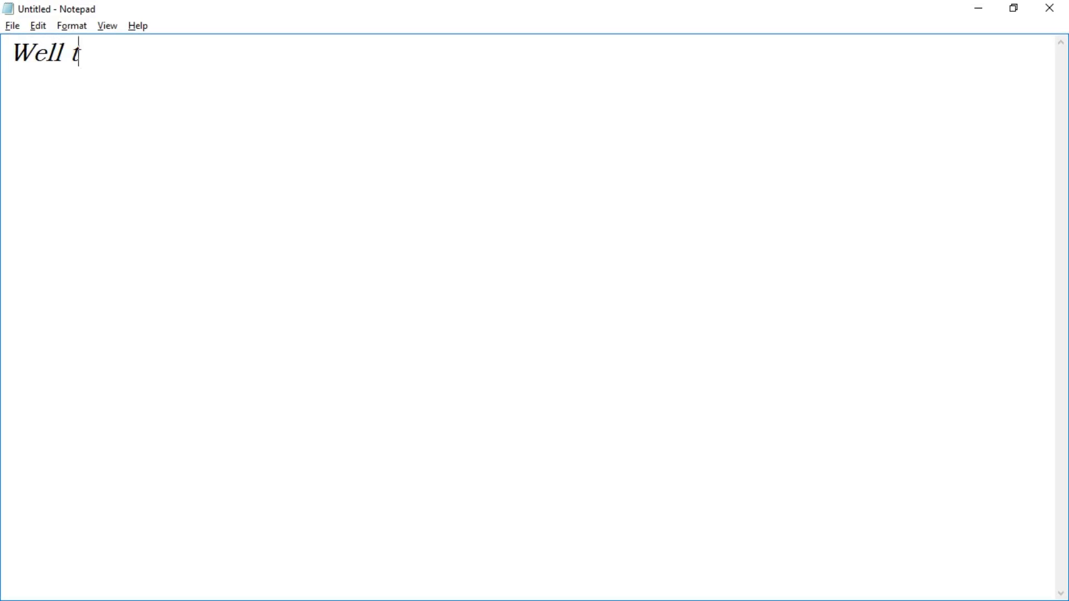
{"action": "type", "text": "hat was s"}
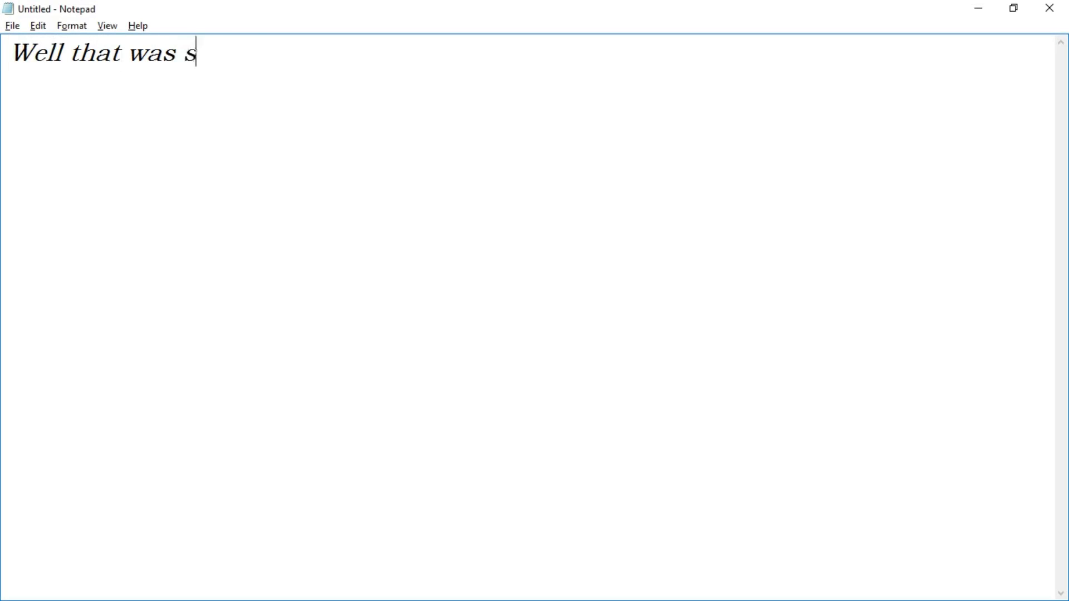
{"action": "type", "text": "imple ans"}
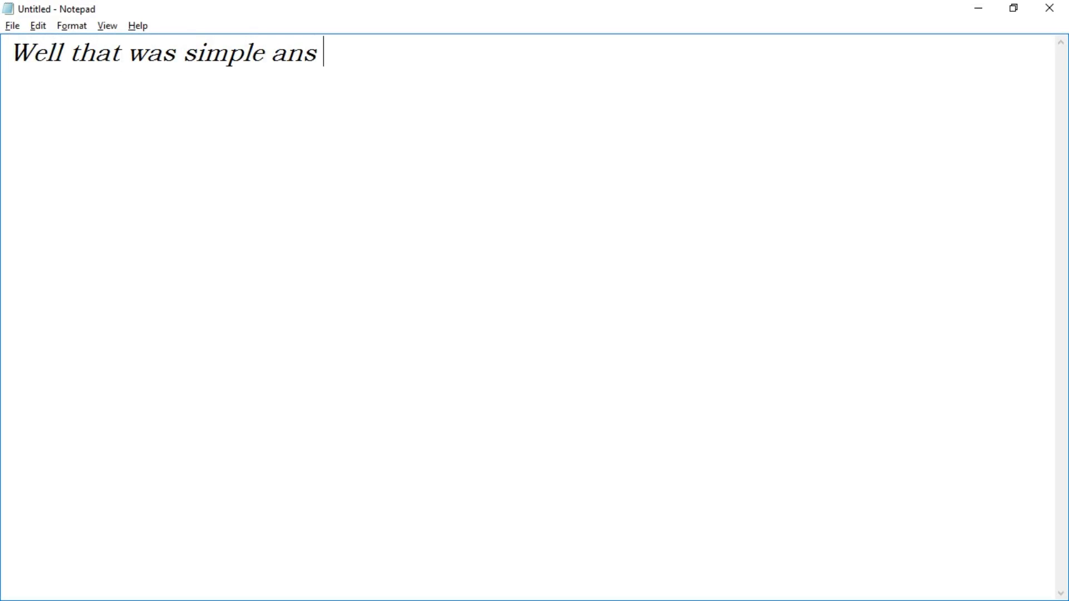
{"action": "key", "text": "BackSpace"}
{"action": "key", "text": "BackSpace"}
{"action": "type", "text": "d easy "}
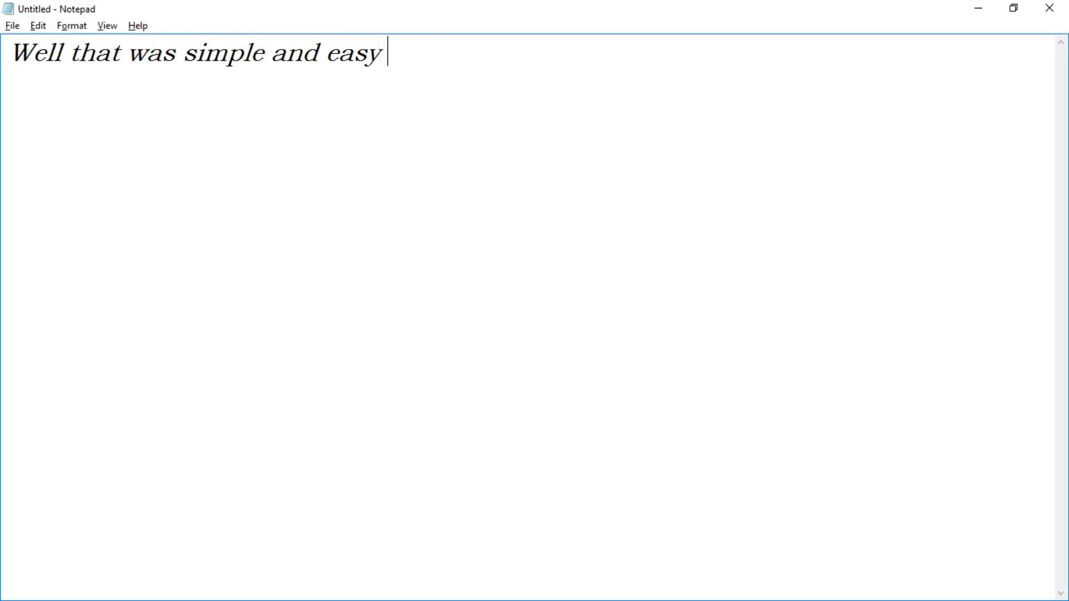
{"action": "type", "text": "one isn"}
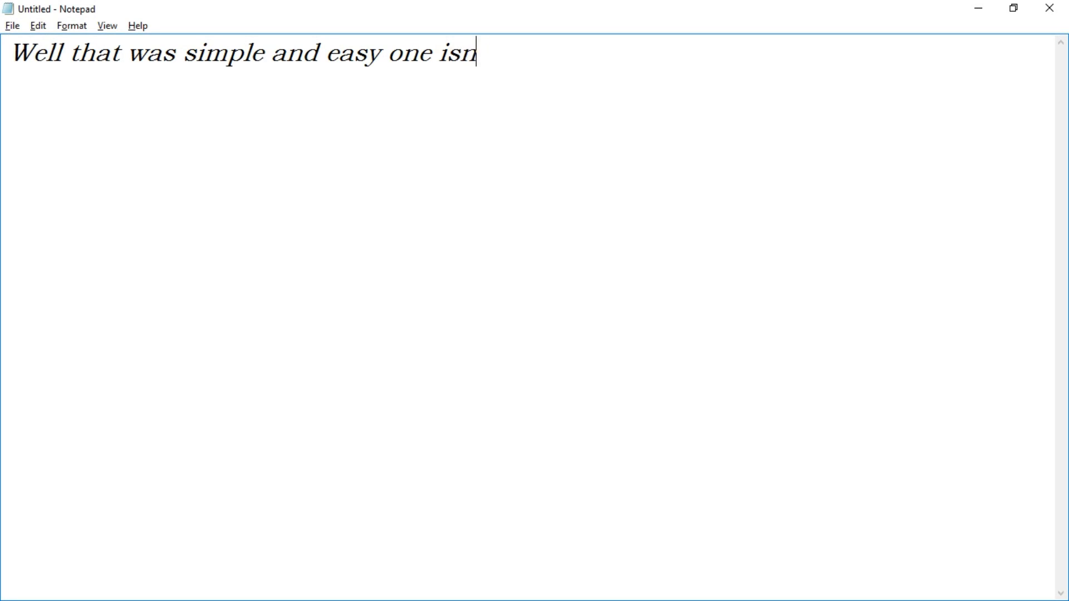
{"action": "type", "text": "'t it"}
- Add the line "I Hope you all Enjoyed this video...." below the first one, leaving a blank line between them
{"action": "type", "text": "Hope"}
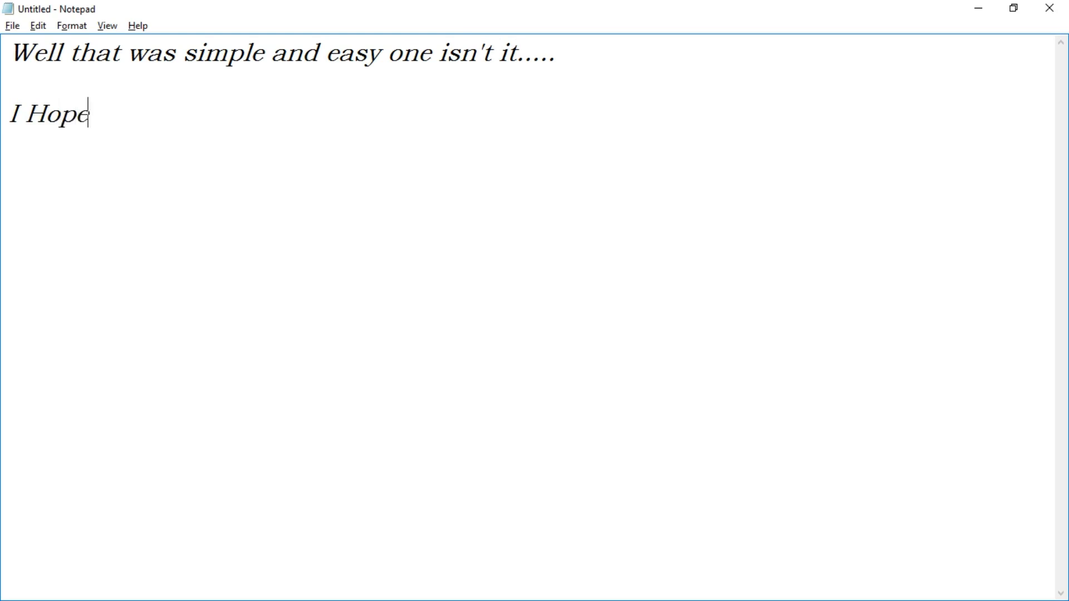
{"action": "type", "text": " you all "}
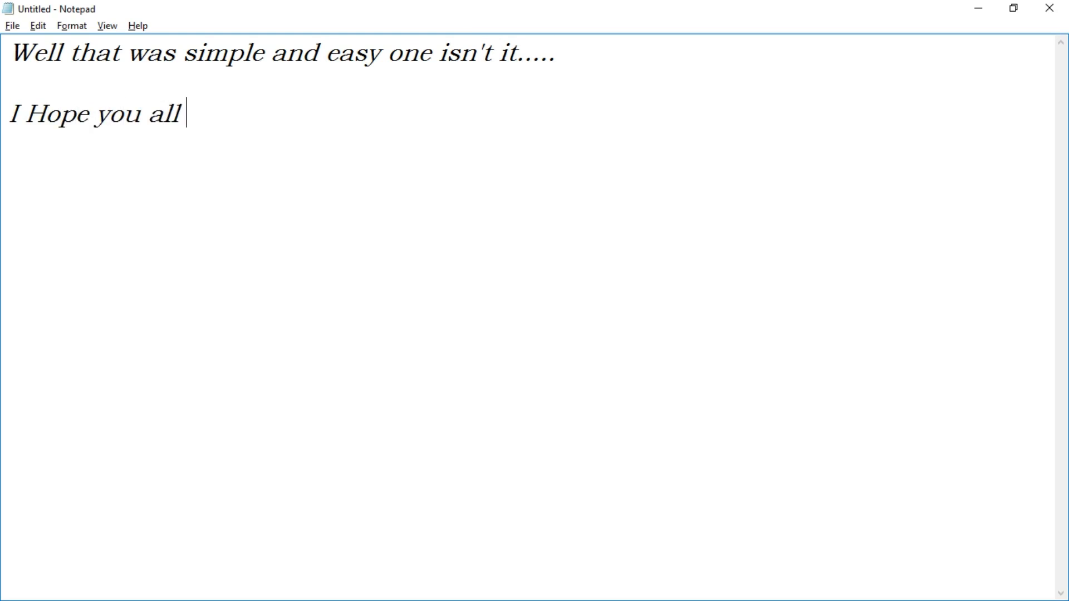
{"action": "type", "text": "Enjye"}
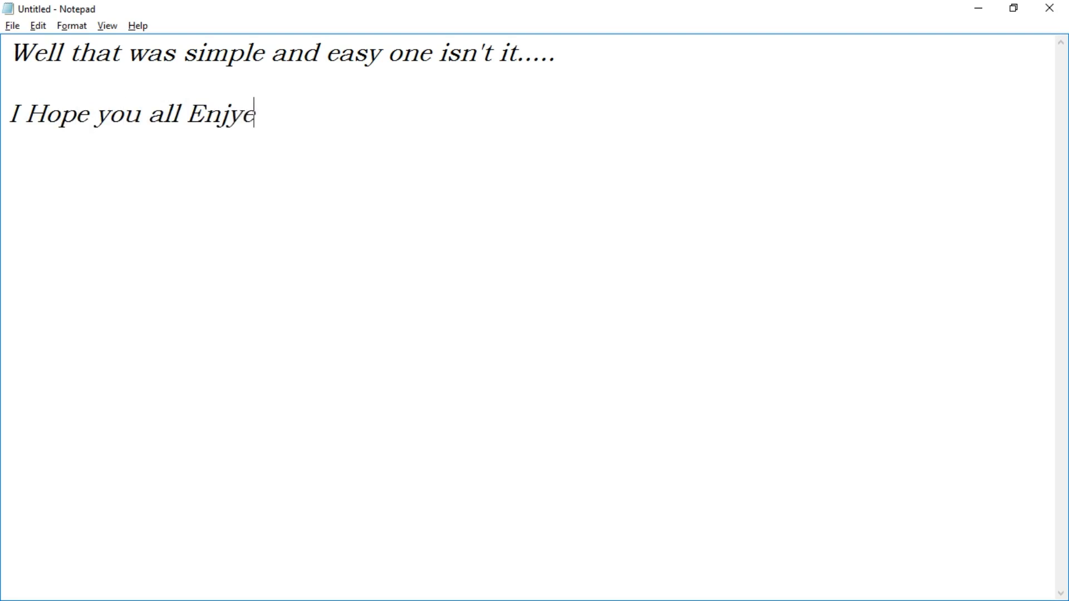
{"action": "key", "text": "BackSpace"}
{"action": "key", "text": "BackSpace"}
{"action": "type", "text": "oyed this video...."}
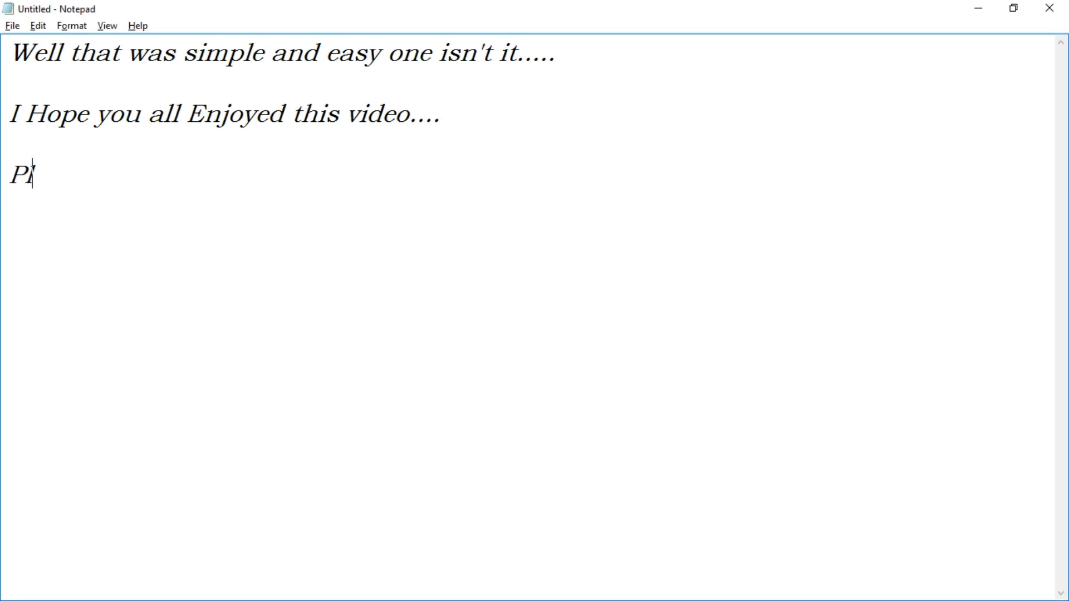
- Write "Please Like," as the start of the third line, below the sentence about enjoying the video
{"action": "type", "text": "ease Lik"}
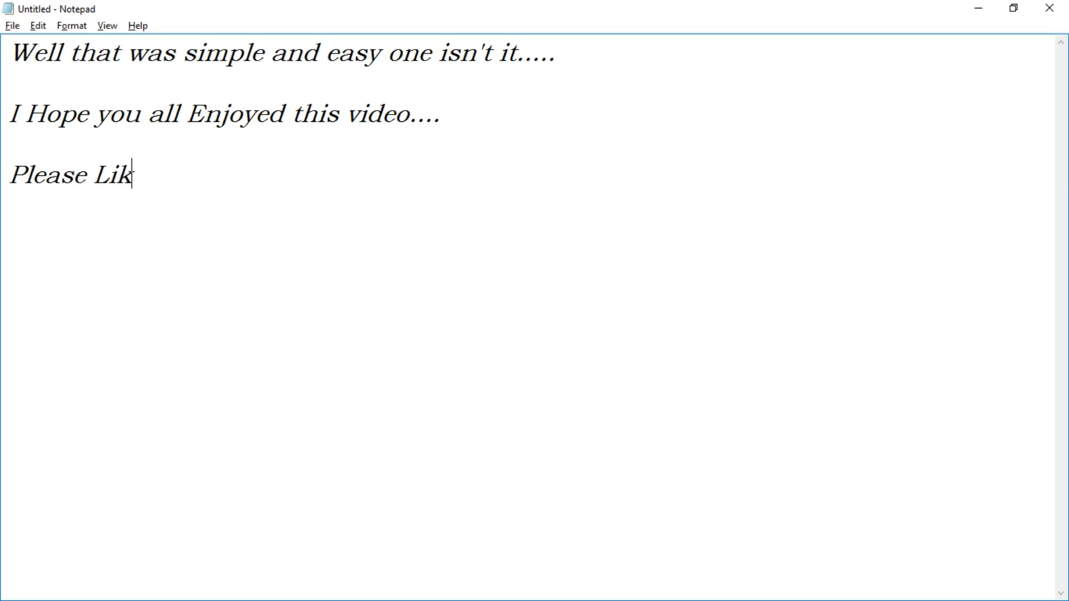
{"action": "type", "text": "e,"}
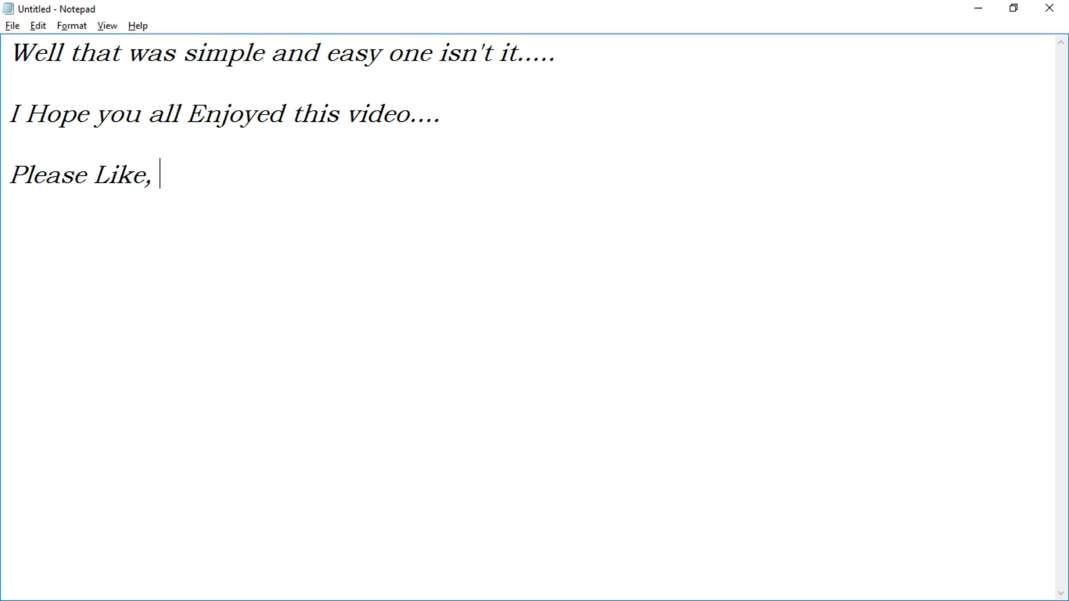